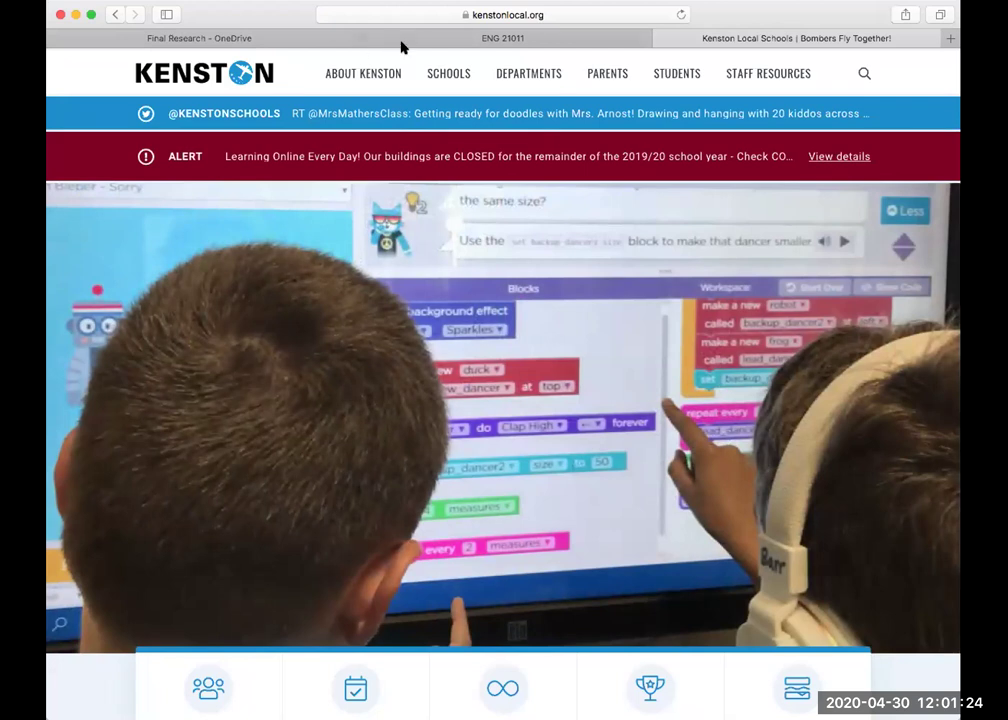
- Go to the ENG 21011 class stream and close the Final Research OneDrive tab
{"action": "left_click", "coordinate": [398, 42]}
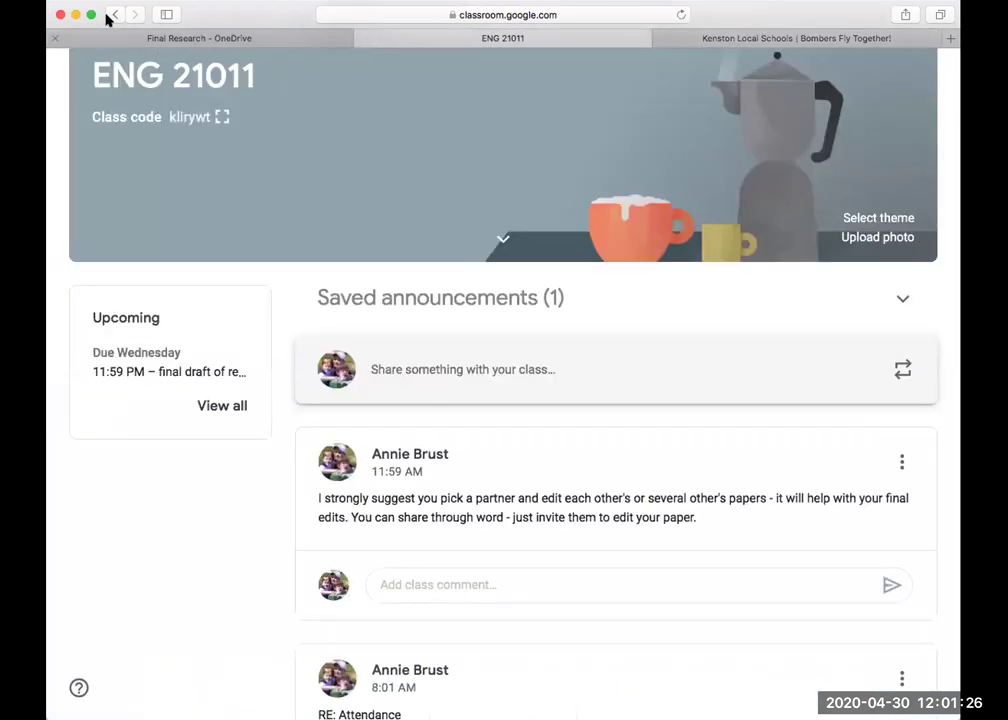
{"action": "left_click", "coordinate": [113, 16]}
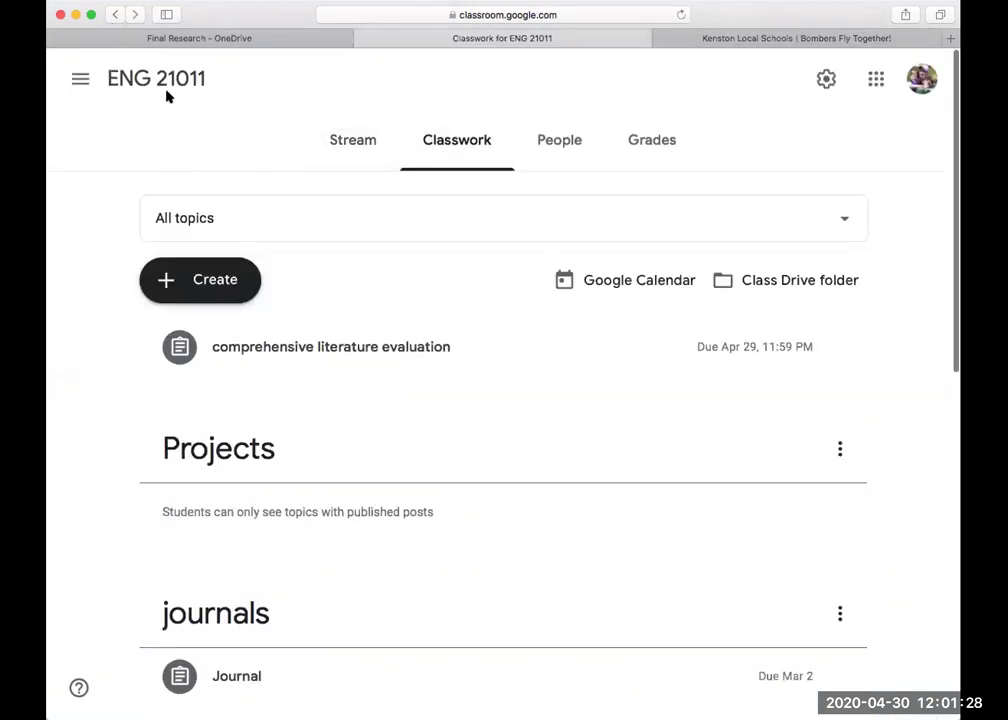
{"action": "left_click", "coordinate": [148, 84]}
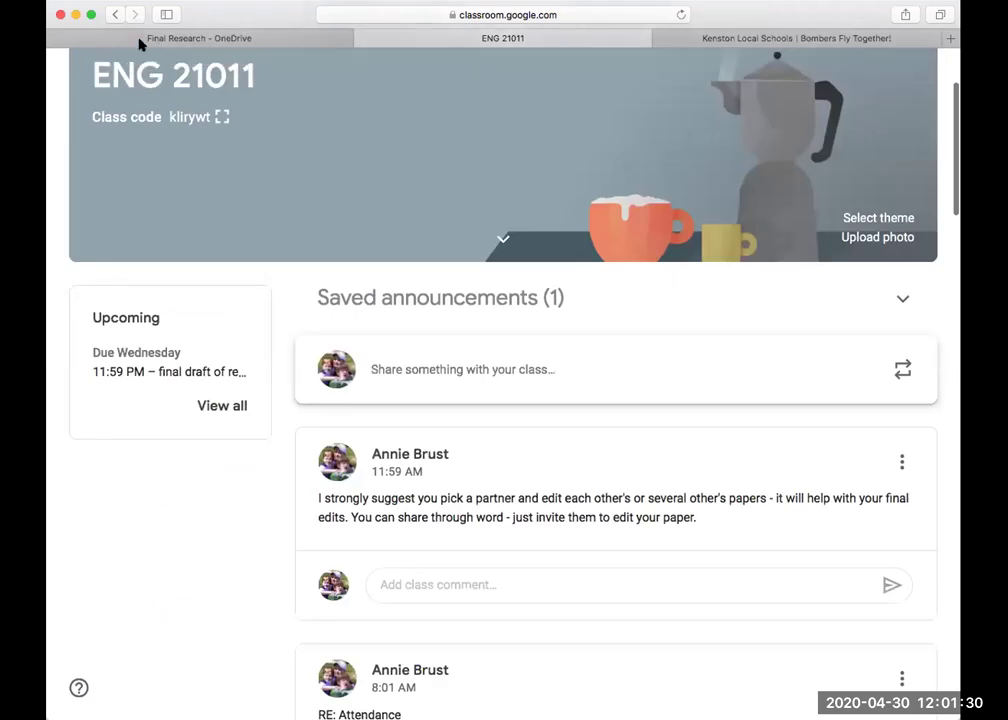
{"action": "left_click", "coordinate": [54, 38]}
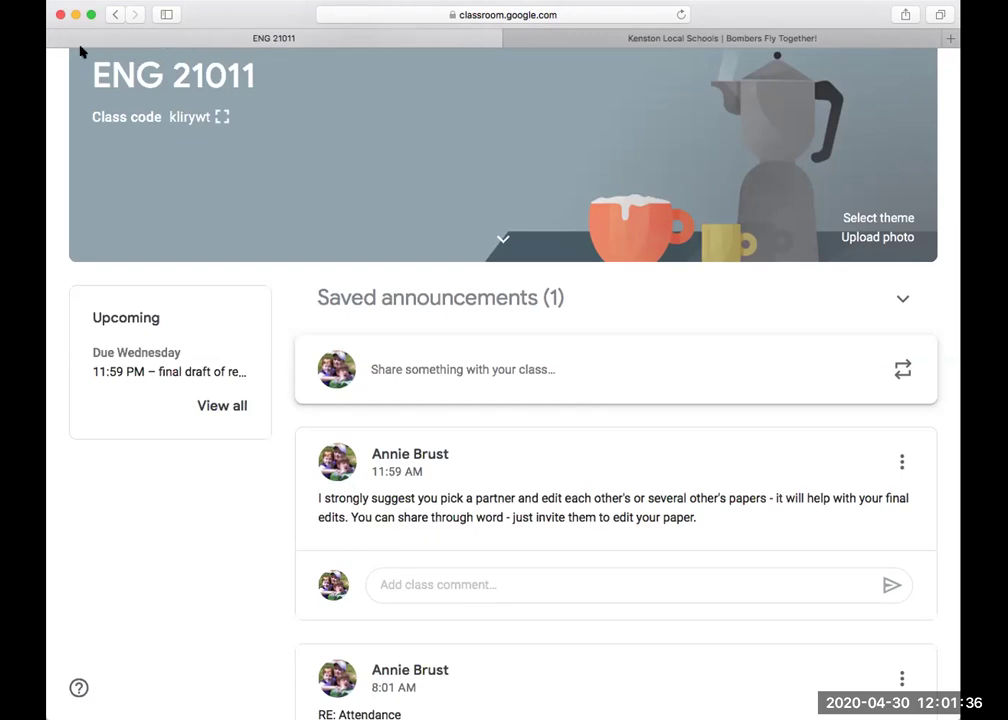
- Switch to the English 4 Spring 2020 class from the class list
{"action": "scroll", "coordinate": [202, 150], "scroll_direction": "up", "scroll_amount": 3}
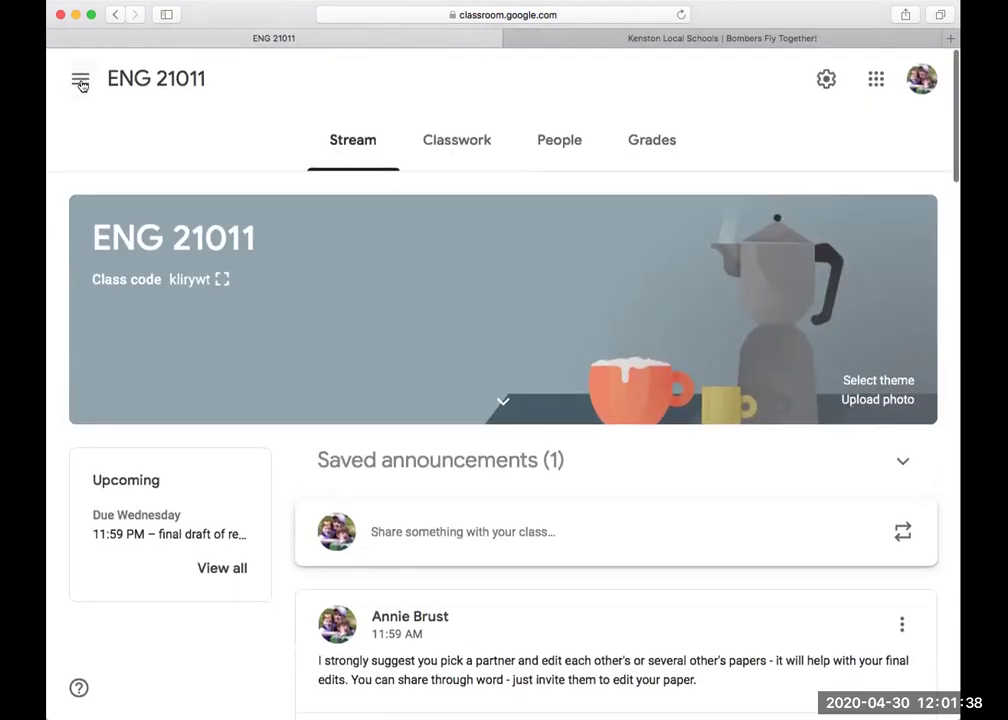
{"action": "left_click", "coordinate": [81, 85]}
{"action": "left_click", "coordinate": [150, 404]}
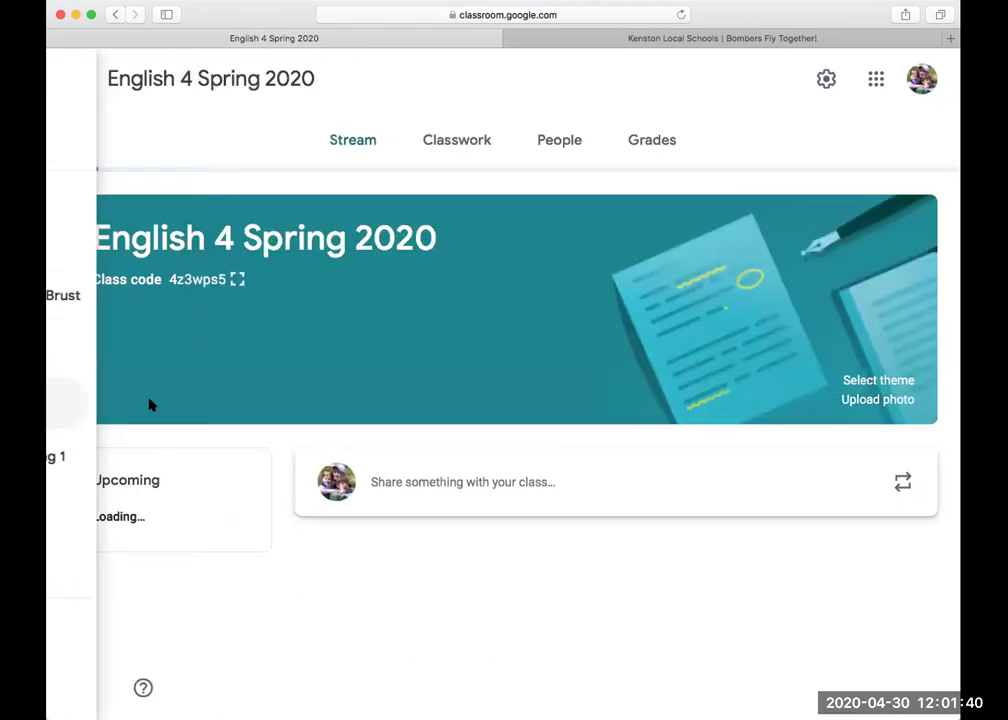
- Scroll the English 4 Spring 2020 stream to the Apr 29 annotated bibliography topics post
{"action": "scroll", "coordinate": [520, 441], "scroll_direction": "down", "scroll_amount": 10}
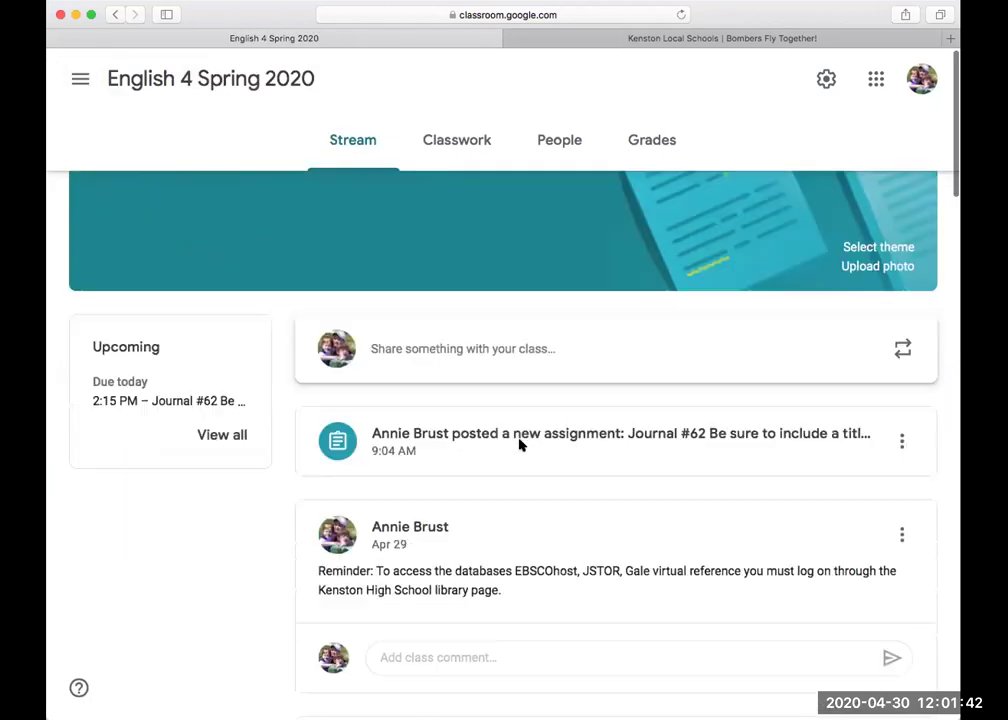
{"action": "scroll", "coordinate": [519, 441], "scroll_direction": "down", "scroll_amount": 2}
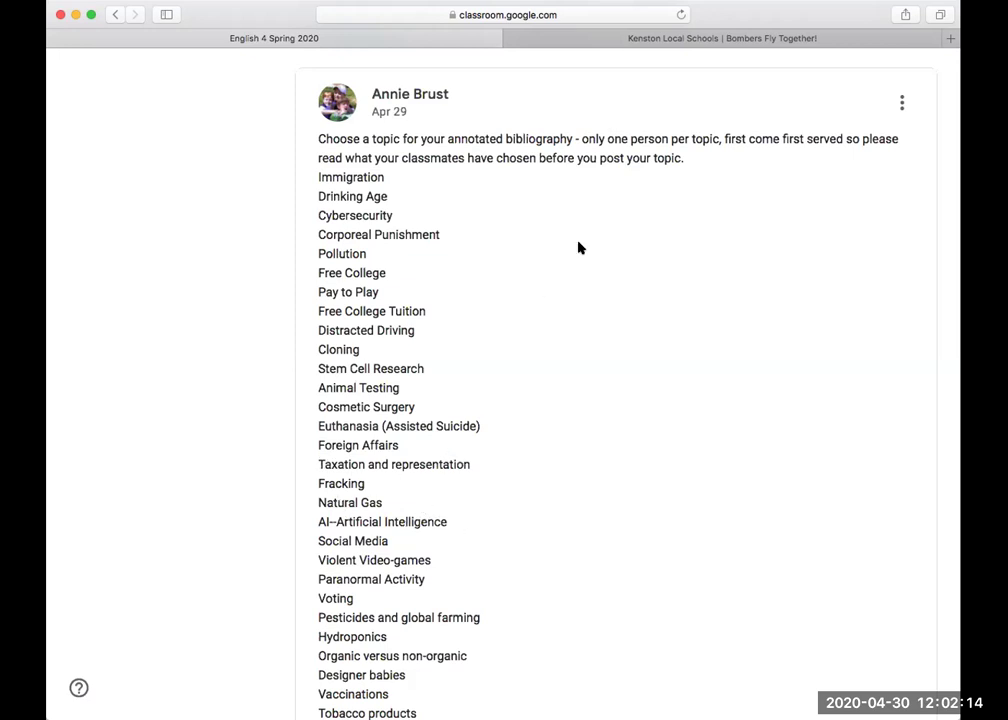
- On the Kenston Local Schools site, open the High School page from the Schools menu
{"action": "left_click", "coordinate": [686, 37]}
{"action": "mouse_move", "coordinate": [579, 64]}
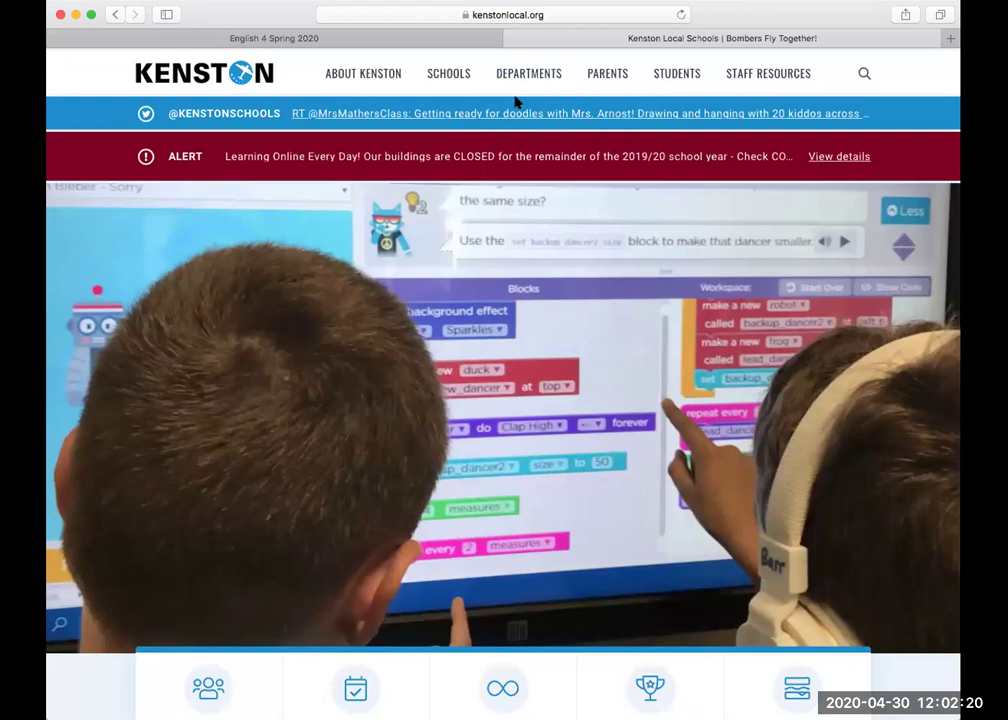
{"action": "mouse_move", "coordinate": [443, 74]}
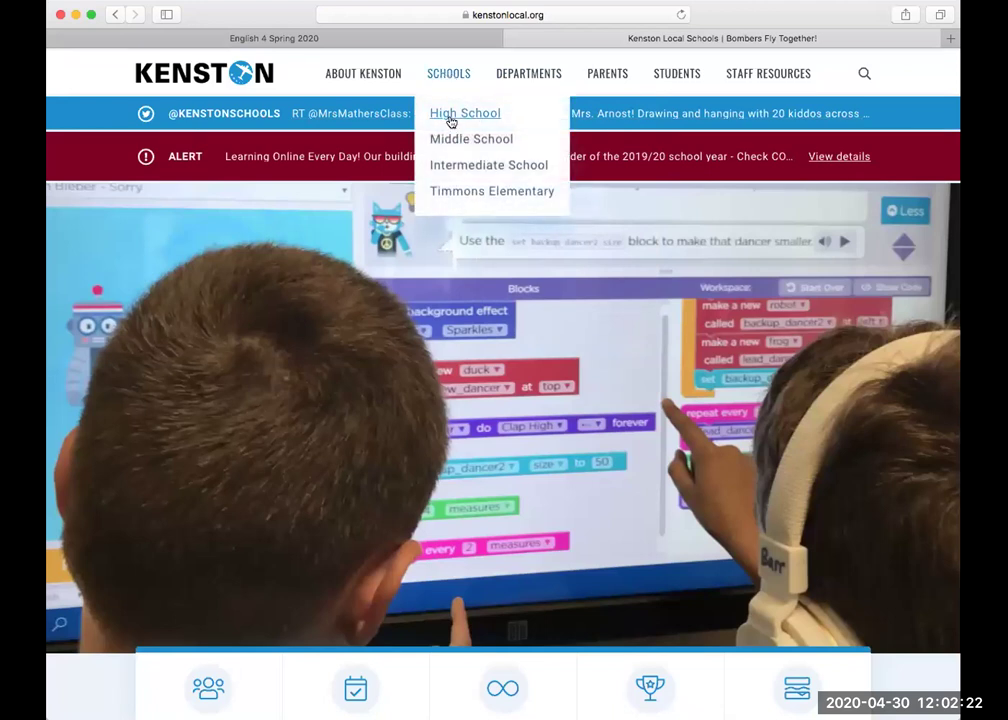
{"action": "left_click", "coordinate": [451, 118]}
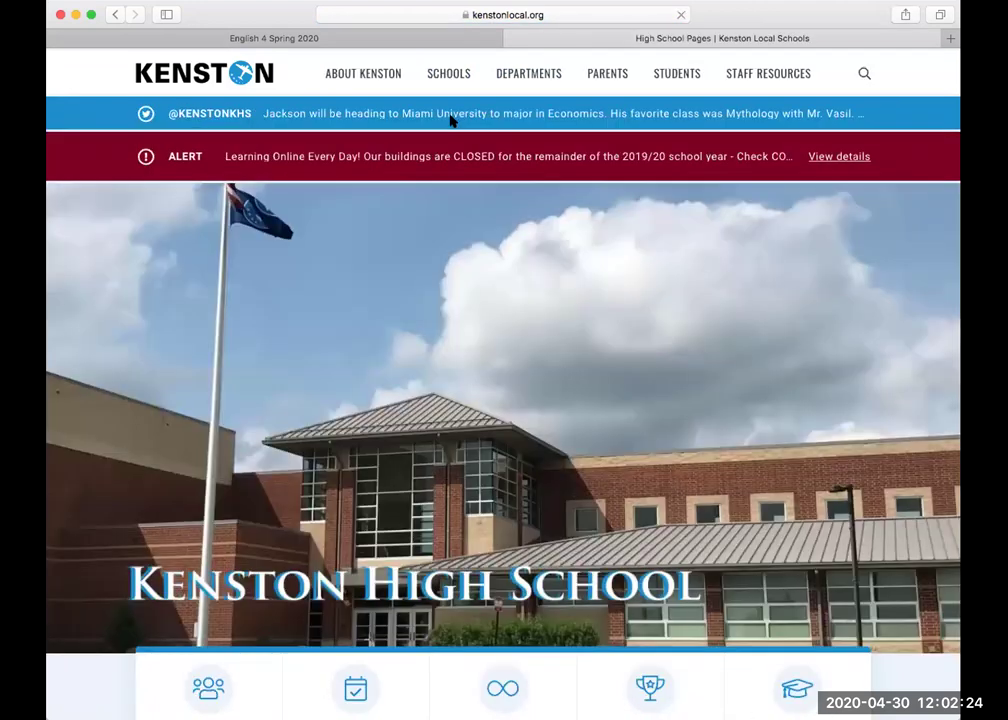
- Open the high school Library Resources page and scroll down to its Quick Links
{"action": "scroll", "coordinate": [575, 360], "scroll_direction": "down", "scroll_amount": 5}
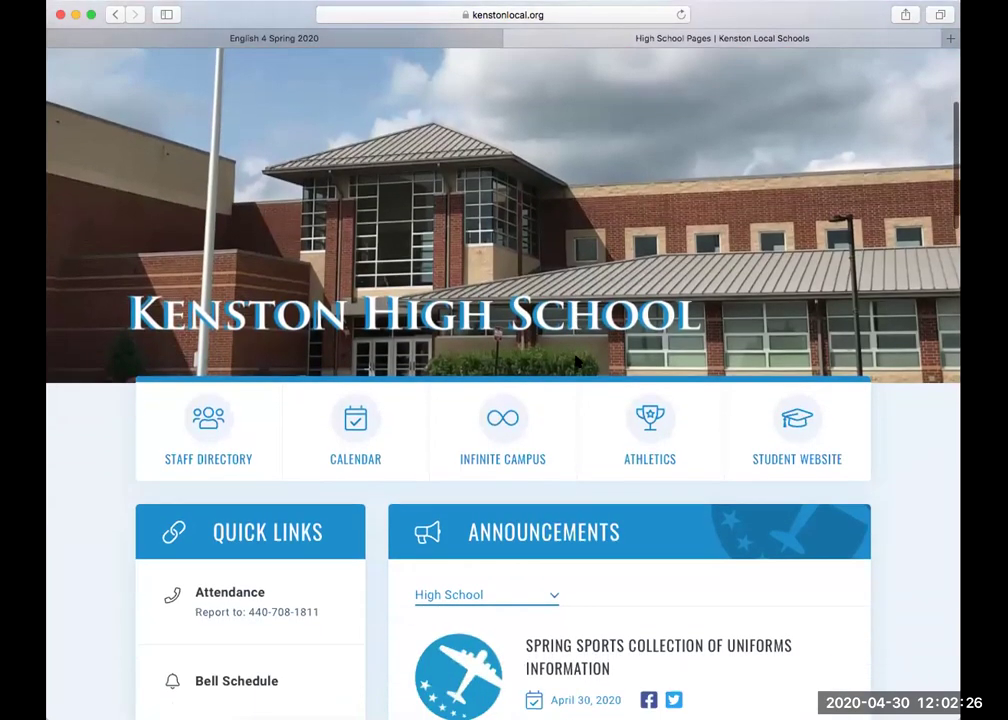
{"action": "scroll", "coordinate": [579, 361], "scroll_direction": "down", "scroll_amount": 11}
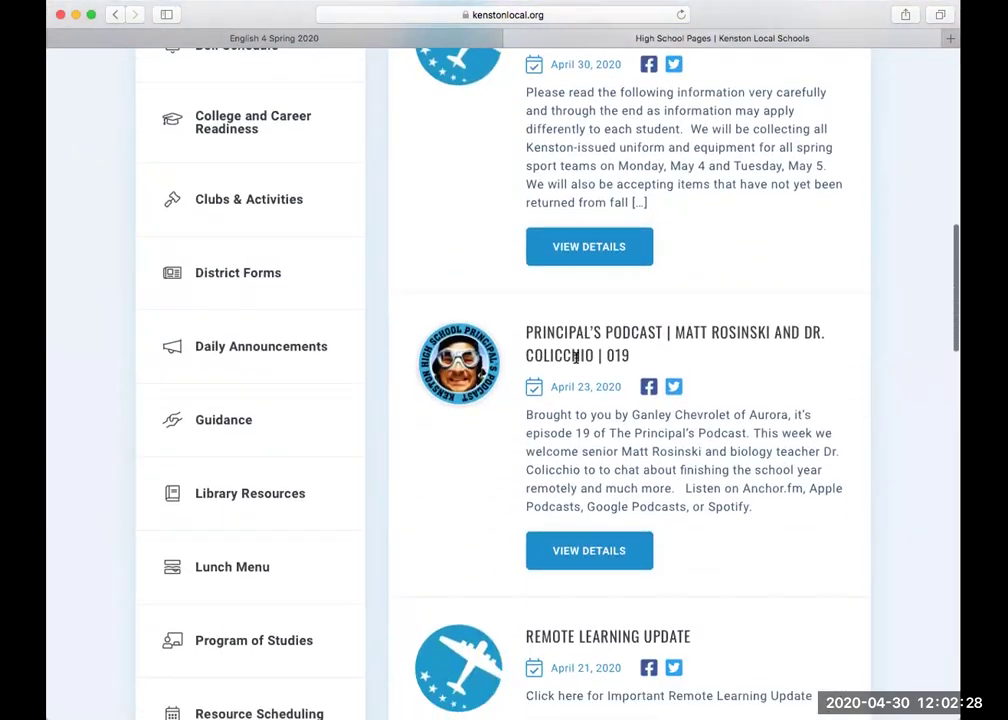
{"action": "left_click", "coordinate": [272, 492]}
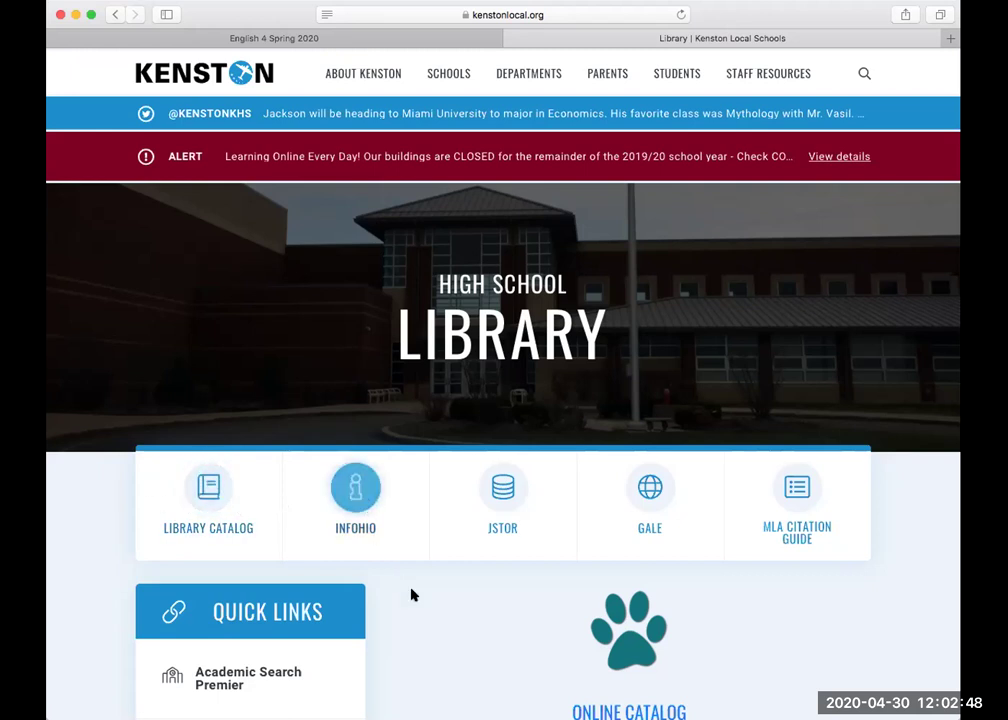
{"action": "scroll", "coordinate": [419, 598], "scroll_direction": "down", "scroll_amount": 5}
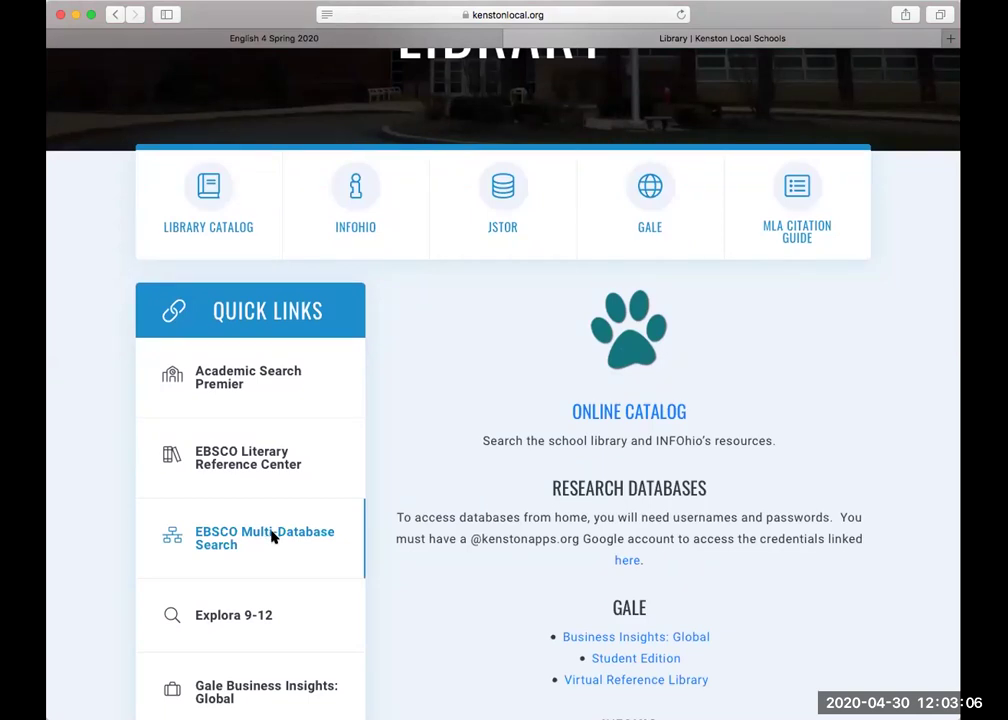
- Open the EBSCO Multi-Database Search resource and view its LMS/Direct Link address
{"action": "left_click", "coordinate": [271, 536]}
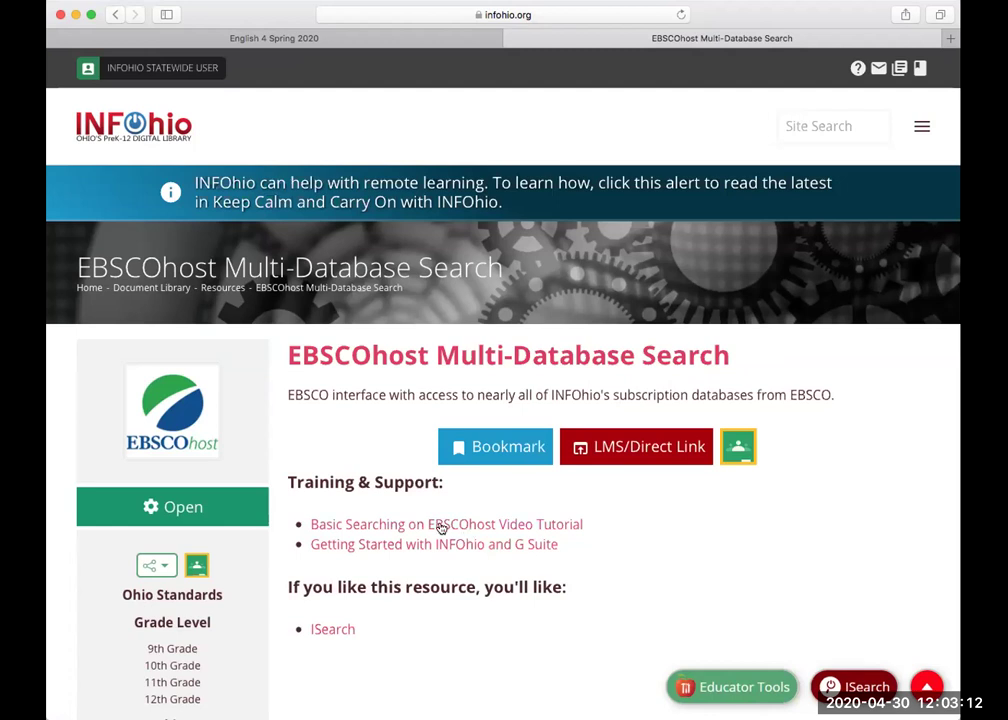
{"action": "scroll", "coordinate": [441, 528], "scroll_direction": "down", "scroll_amount": 3}
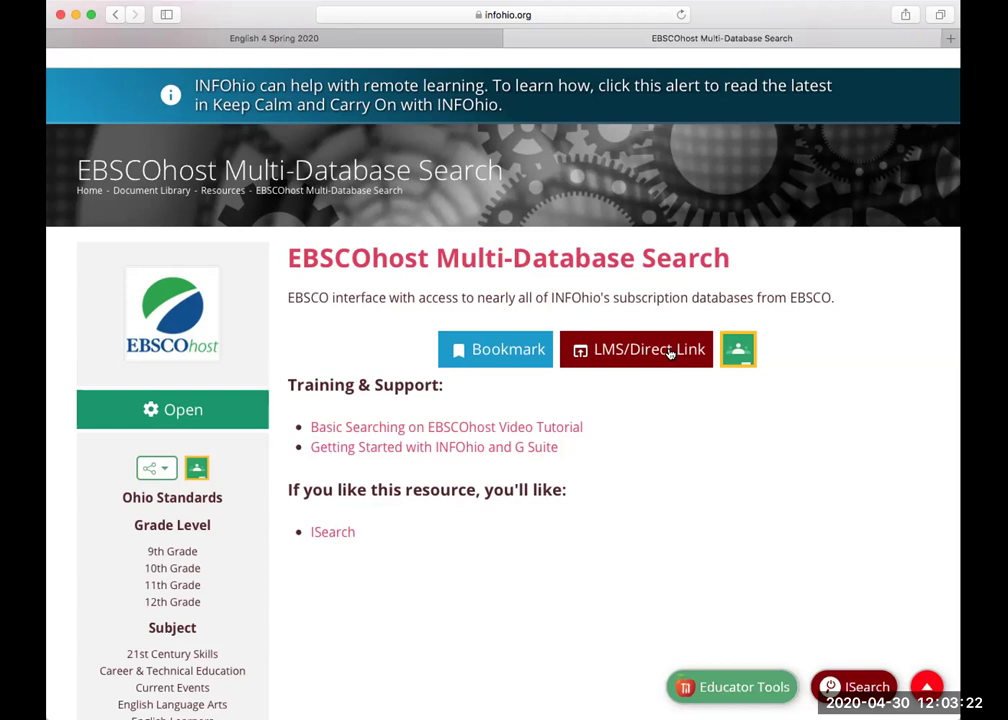
{"action": "left_click", "coordinate": [671, 353]}
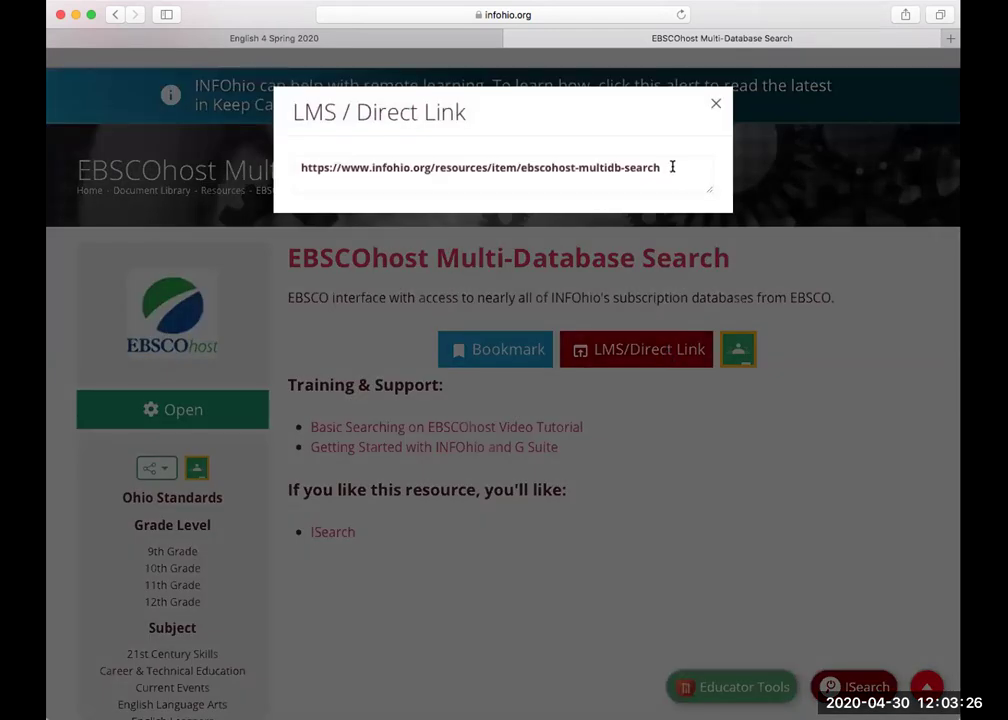
{"action": "left_click", "coordinate": [650, 469]}
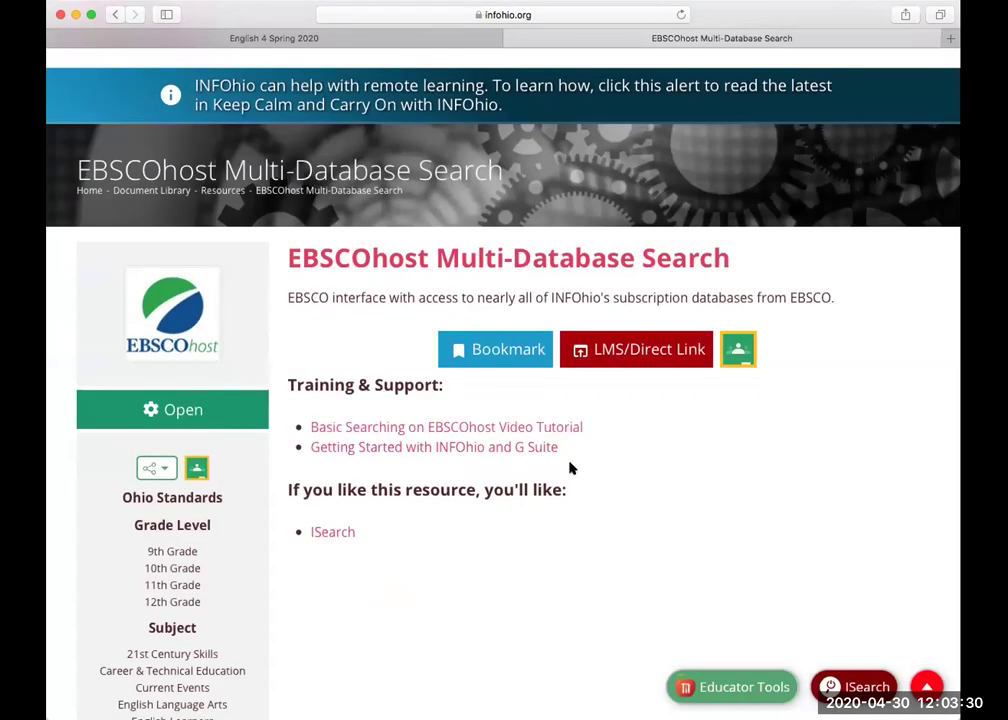
{"action": "scroll", "coordinate": [571, 468], "scroll_direction": "down", "scroll_amount": 2}
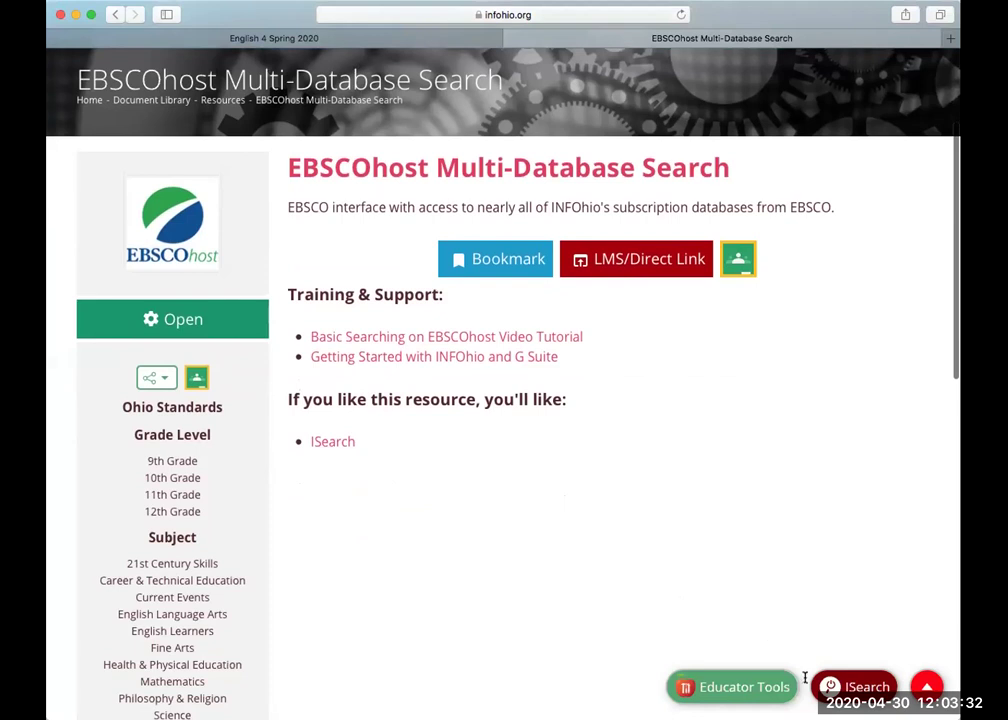
- Enter 'Artificial intelligence' in the ISearch box, correcting the misspellings
{"action": "left_click", "coordinate": [826, 688]}
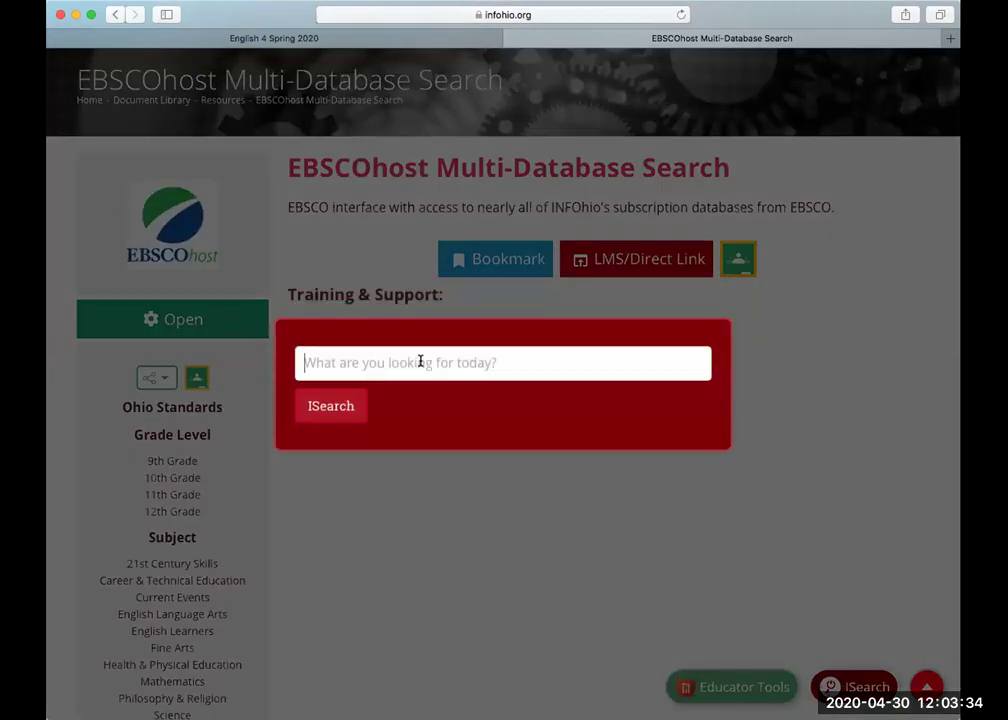
{"action": "type", "text": "Al"}
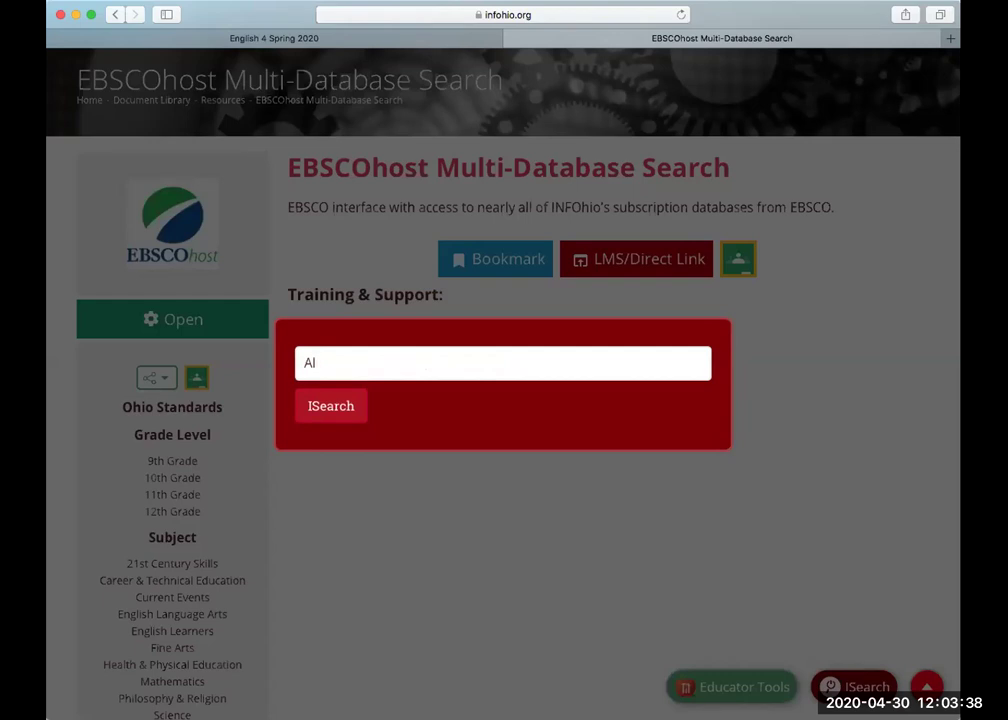
{"action": "type", "text": " ad"}
{"action": "key", "text": "BackSpace"}
{"action": "key", "text": "BackSpace"}
{"action": "key", "text": "BackSpace"}
{"action": "key", "text": "BackSpace"}
{"action": "key", "text": "BackSpace"}
{"action": "type", "text": "rtic"}
{"action": "type", "text": "ificla"}
{"action": "key", "text": "BackSpace"}
{"action": "key", "text": "BackSpace"}
{"action": "key", "text": "BackSpace"}
{"action": "key", "text": "BackSpace"}
{"action": "key", "text": "BackSpace"}
{"action": "key", "text": "BackSpace"}
{"action": "key", "text": "BackSpace"}
{"action": "key", "text": "BackSpace"}
{"action": "type", "text": "ficial intelle"}
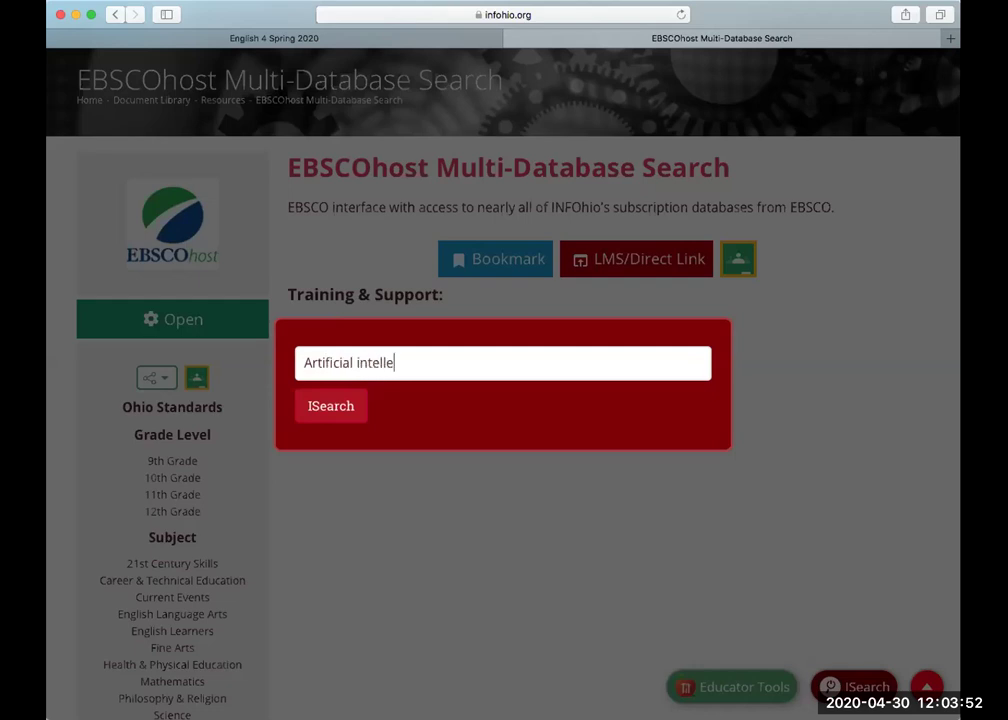
{"action": "type", "text": "gne"}
{"action": "key", "text": "BackSpace"}
{"action": "key", "text": "BackSpace"}
{"action": "key", "text": "BackSpace"}
{"action": "key", "text": "BackSpace"}
{"action": "key", "text": "BackSpace"}
{"action": "key", "text": "BackSpace"}
{"action": "type", "text": "lligence"}
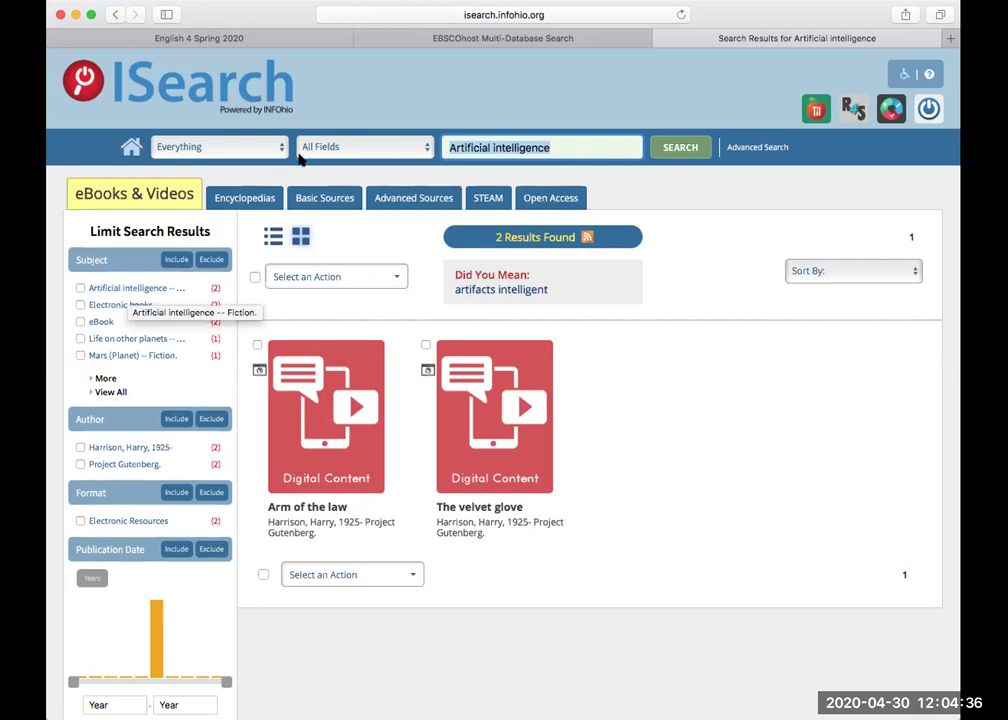
- Check Advanced Sources, then switch to Basic Sources showing 7271 full-text results
{"action": "left_click", "coordinate": [389, 199]}
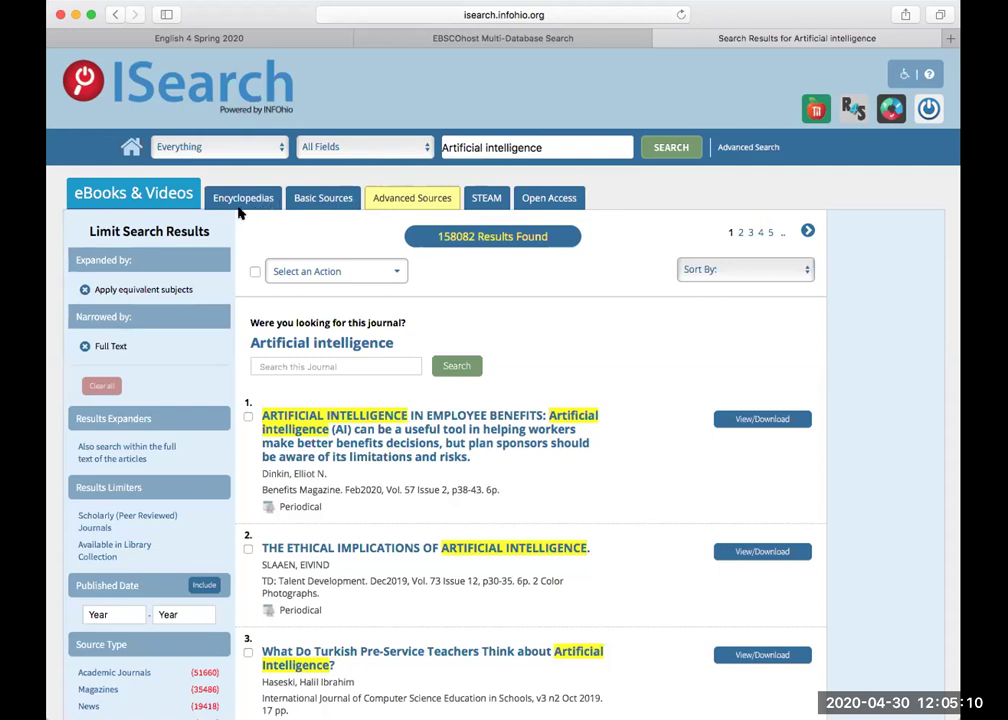
{"action": "left_click", "coordinate": [322, 198]}
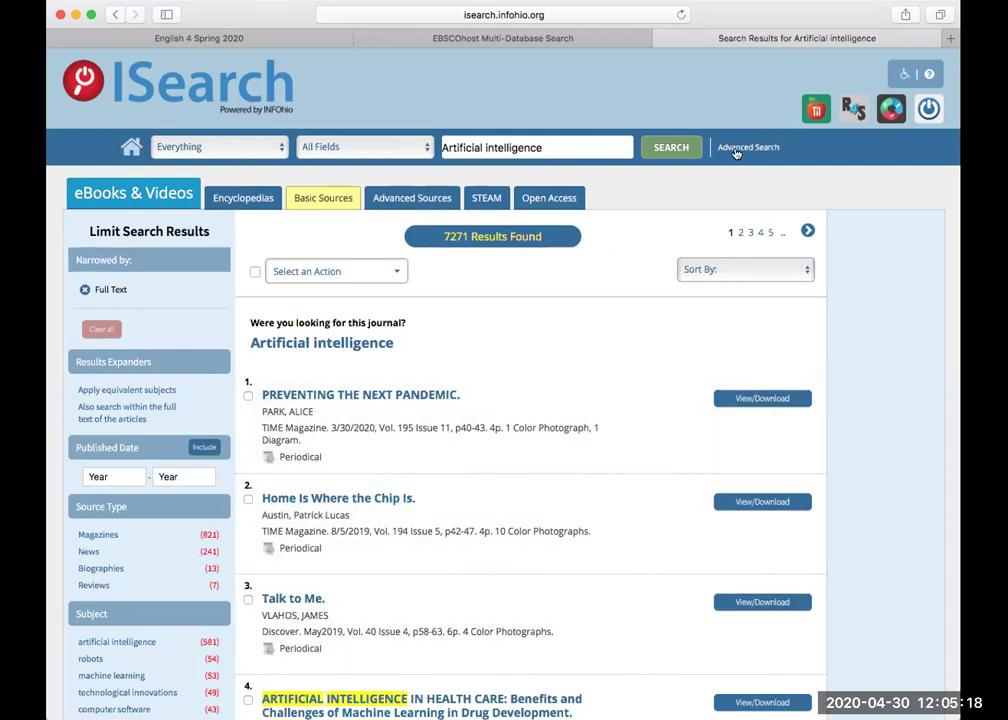
- In advanced search, enter 'Artificial intelligence' with the exact phrase 'replace humans'
{"action": "left_click", "coordinate": [737, 151]}
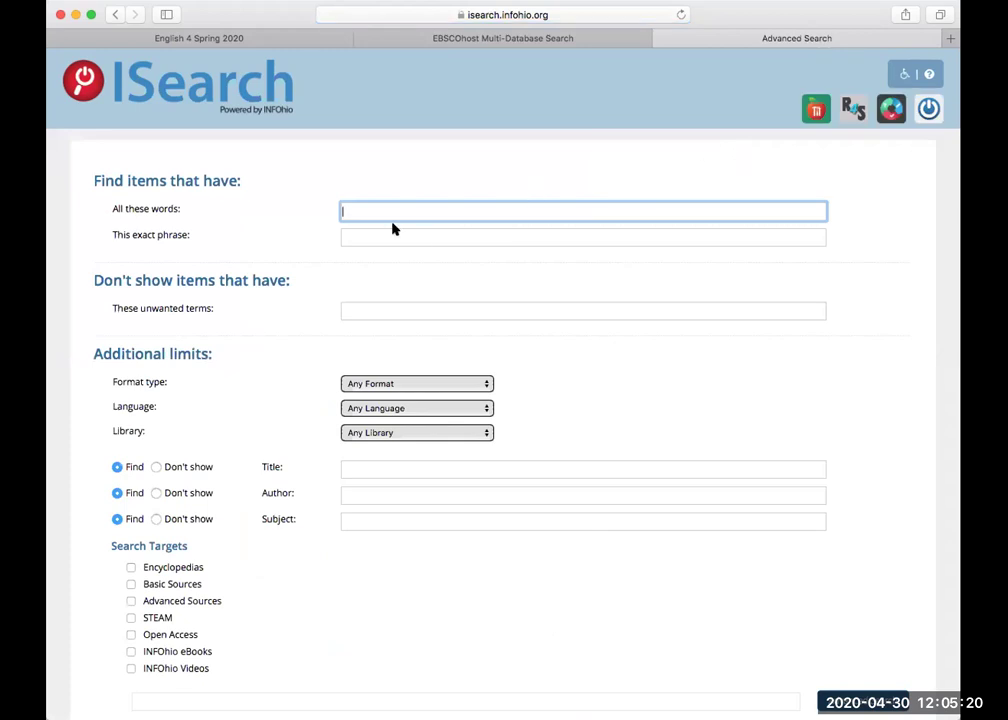
{"action": "type", "text": "Artificial intelligence"}
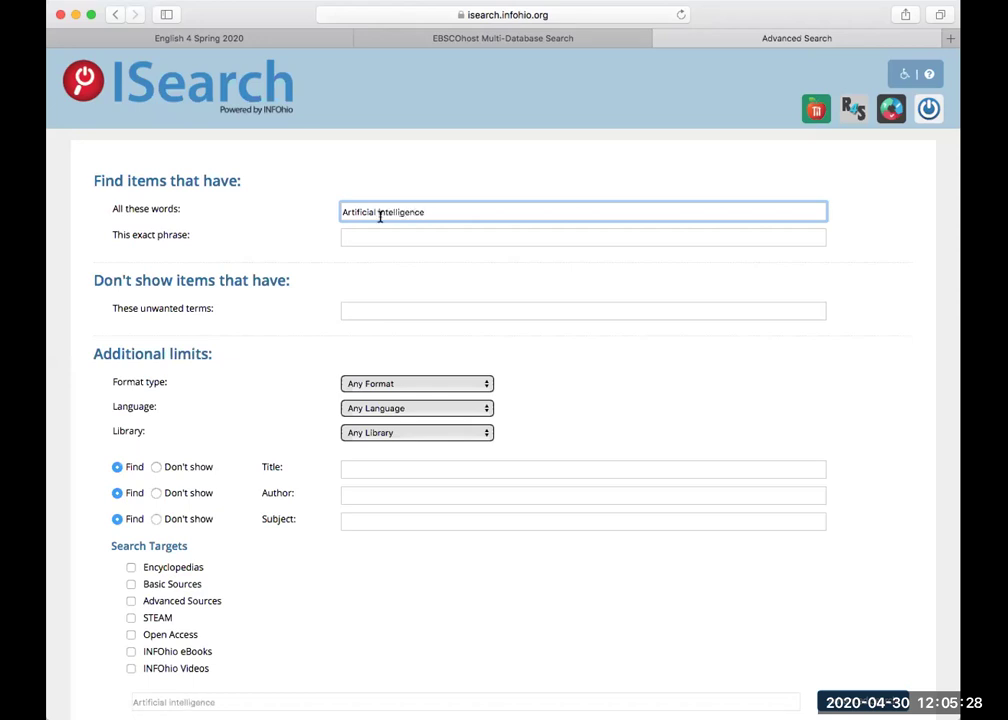
{"action": "left_click", "coordinate": [377, 239]}
{"action": "type", "text": "replace humand"}
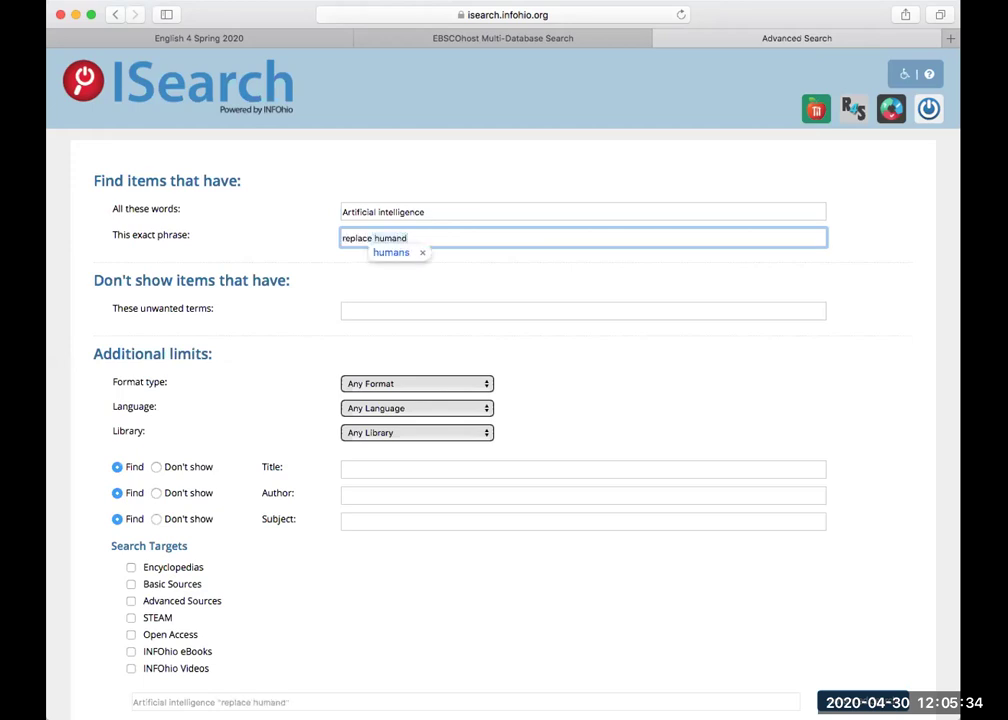
{"action": "key", "text": "BackSpace"}
{"action": "type", "text": "s"}
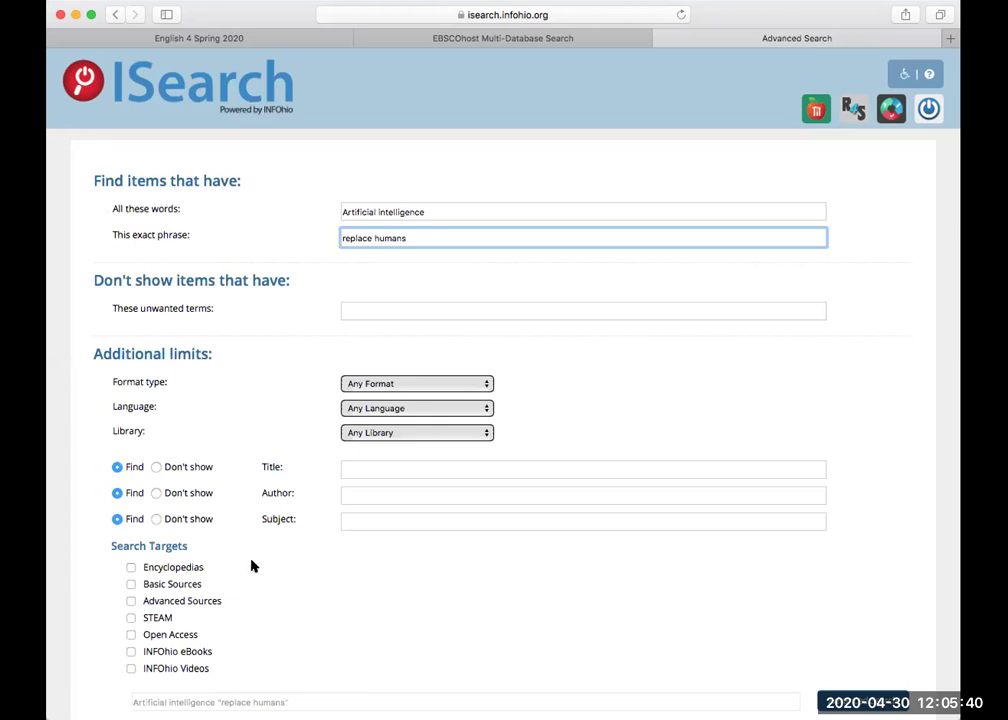
- Limit the search to Basic Sources, Advanced Sources and INFOhio eBooks and run it
{"action": "left_click", "coordinate": [131, 584]}
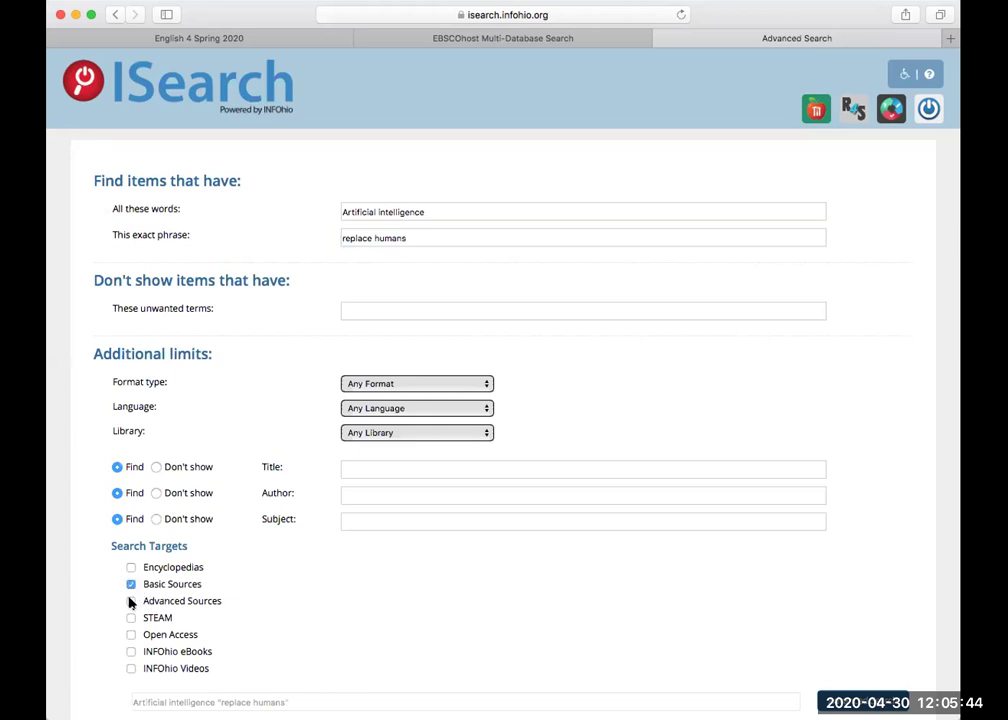
{"action": "left_click", "coordinate": [131, 601]}
{"action": "left_click", "coordinate": [131, 652]}
{"action": "scroll", "coordinate": [616, 621], "scroll_direction": "down", "scroll_amount": 2}
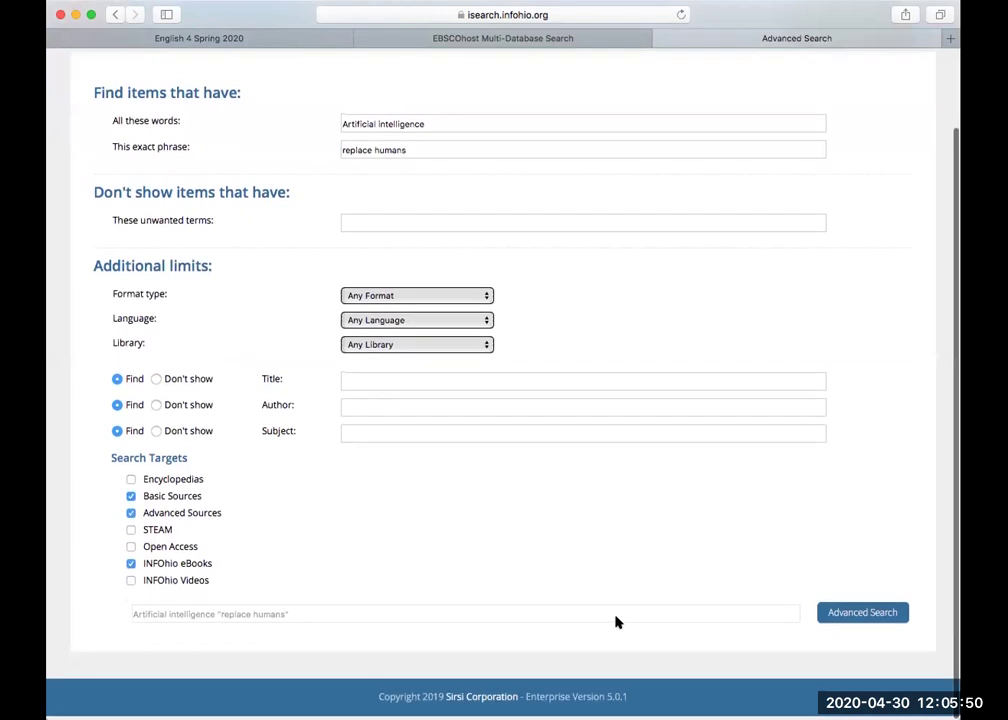
{"action": "left_click", "coordinate": [866, 617]}
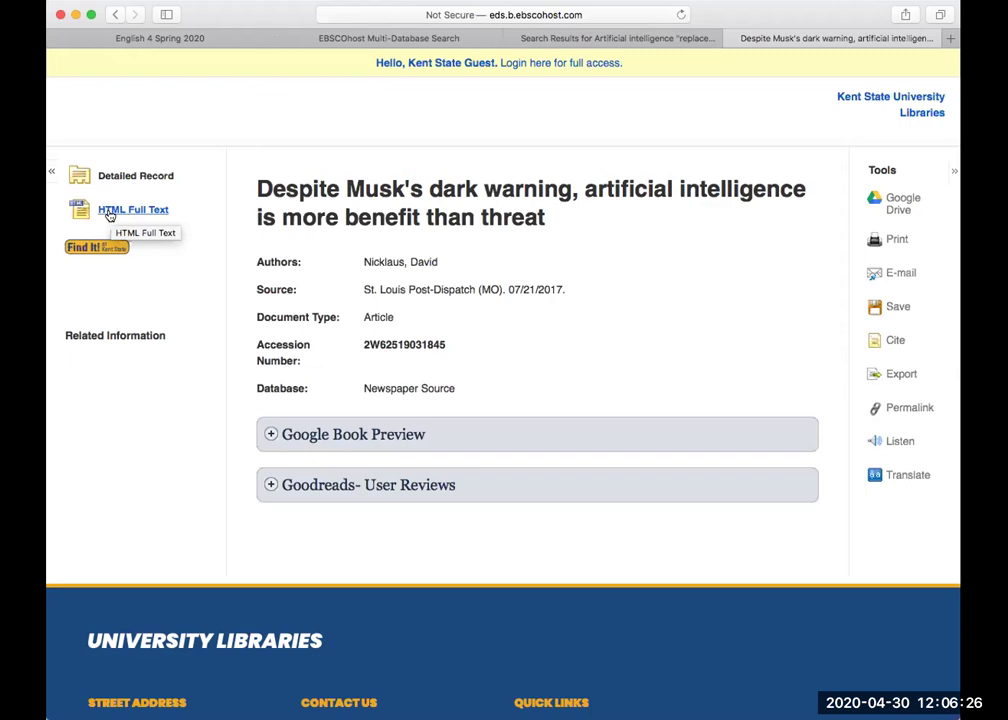
- Try the Musk article's HTML Full Text and dismiss the Kent State login popup
{"action": "left_click", "coordinate": [110, 215]}
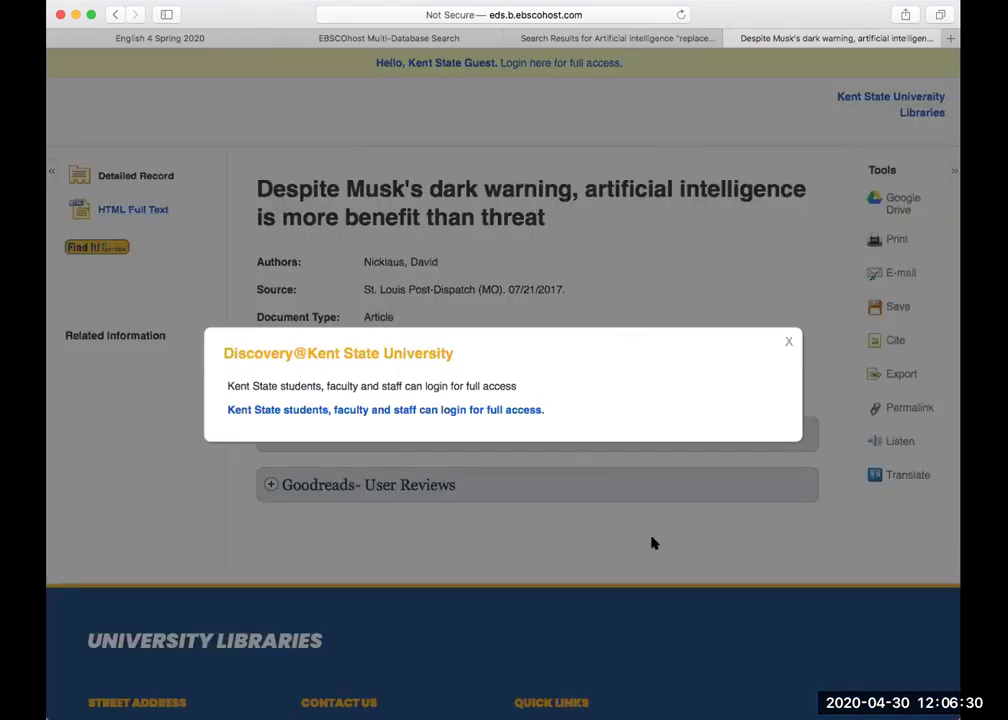
{"action": "left_click", "coordinate": [789, 341]}
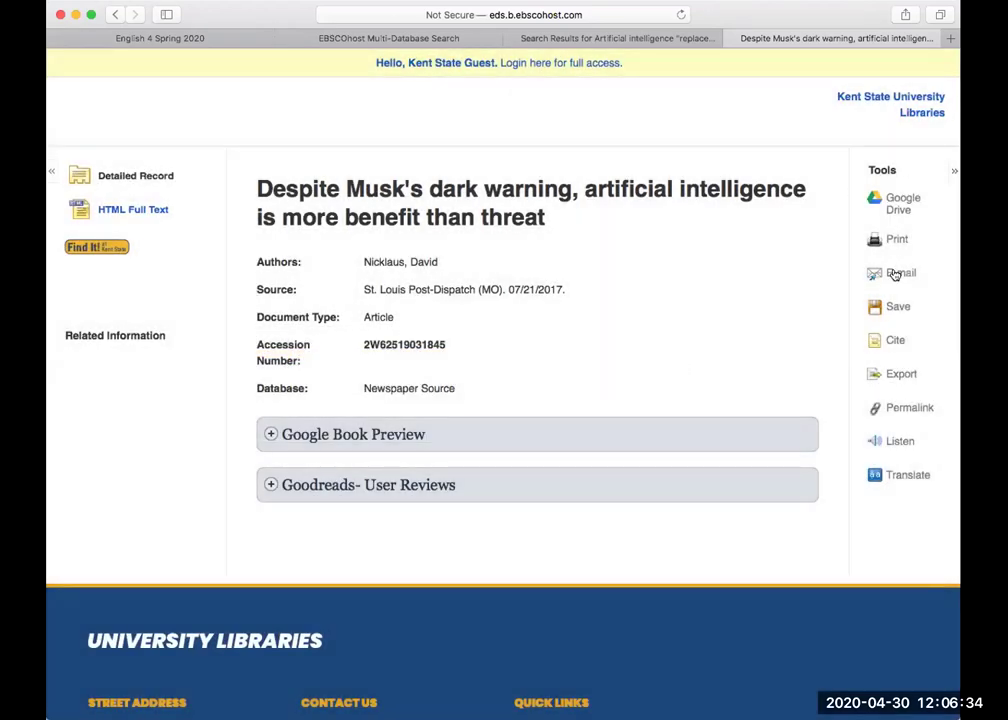
- Show the article's citations, scroll to the MLA entry, and open a new blank tab
{"action": "left_click", "coordinate": [895, 343]}
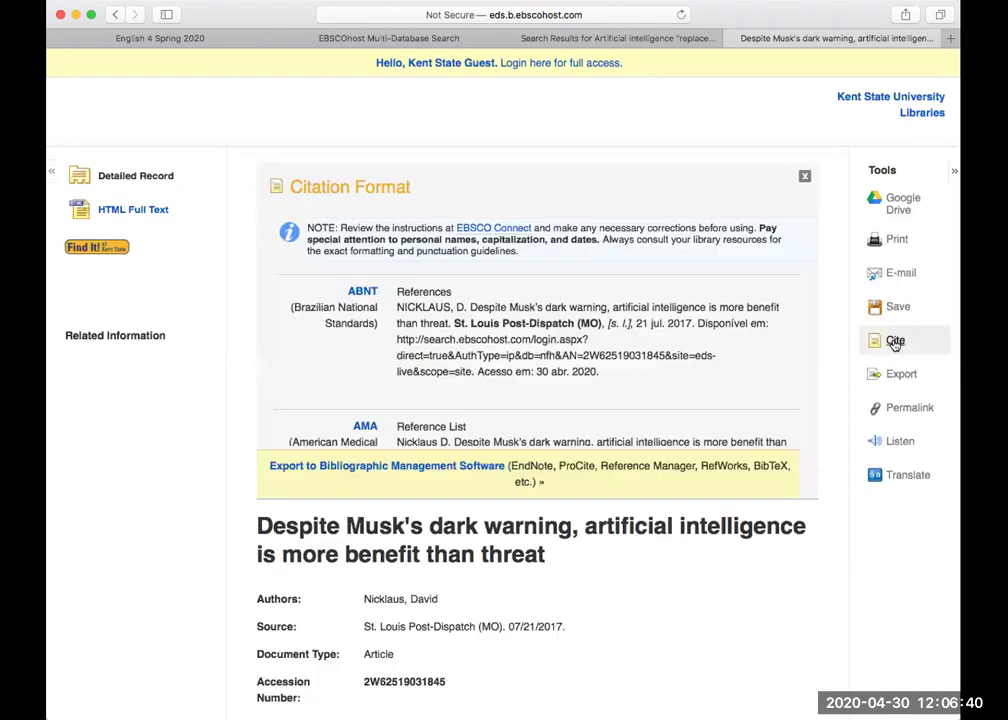
{"action": "scroll", "coordinate": [531, 370], "scroll_direction": "down", "scroll_amount": 10}
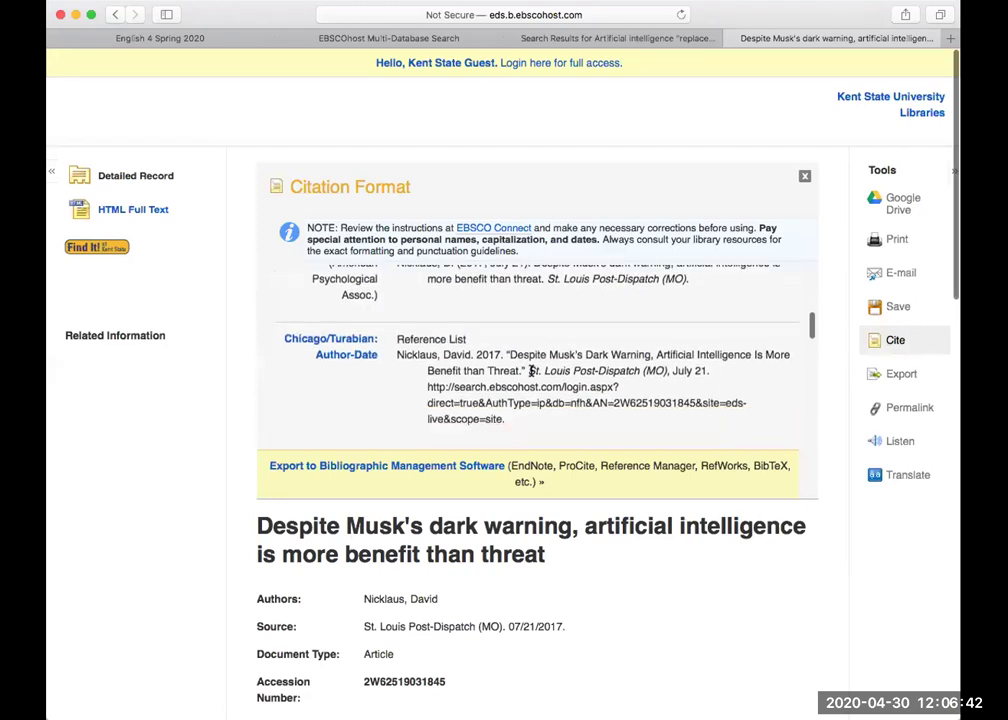
{"action": "scroll", "coordinate": [531, 370], "scroll_direction": "down", "scroll_amount": 10}
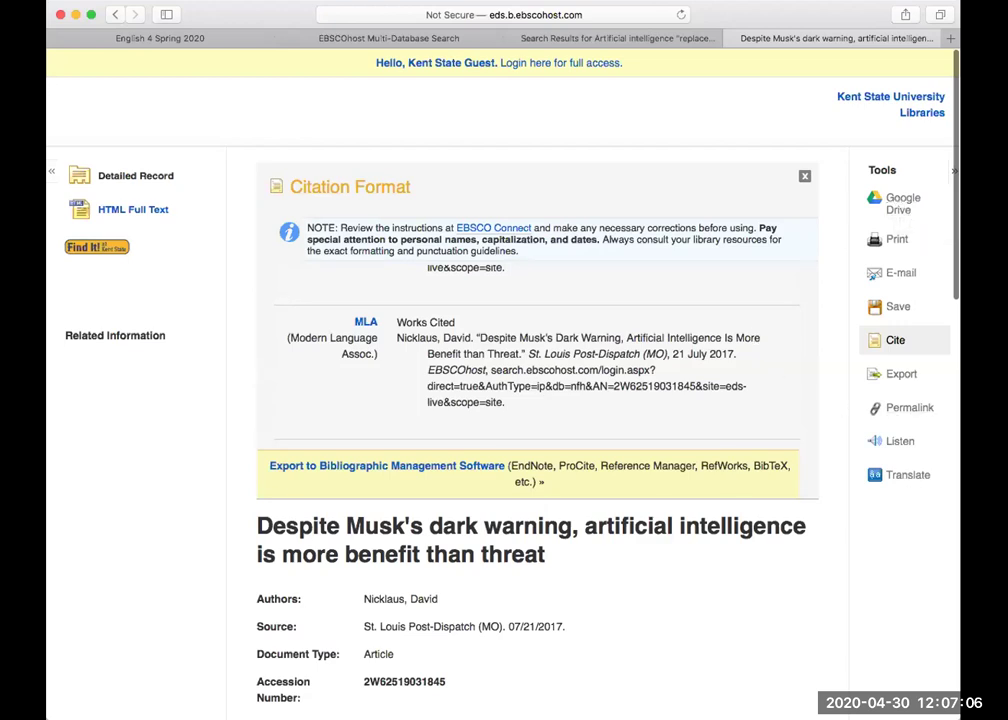
{"action": "key", "text": "super+t"}
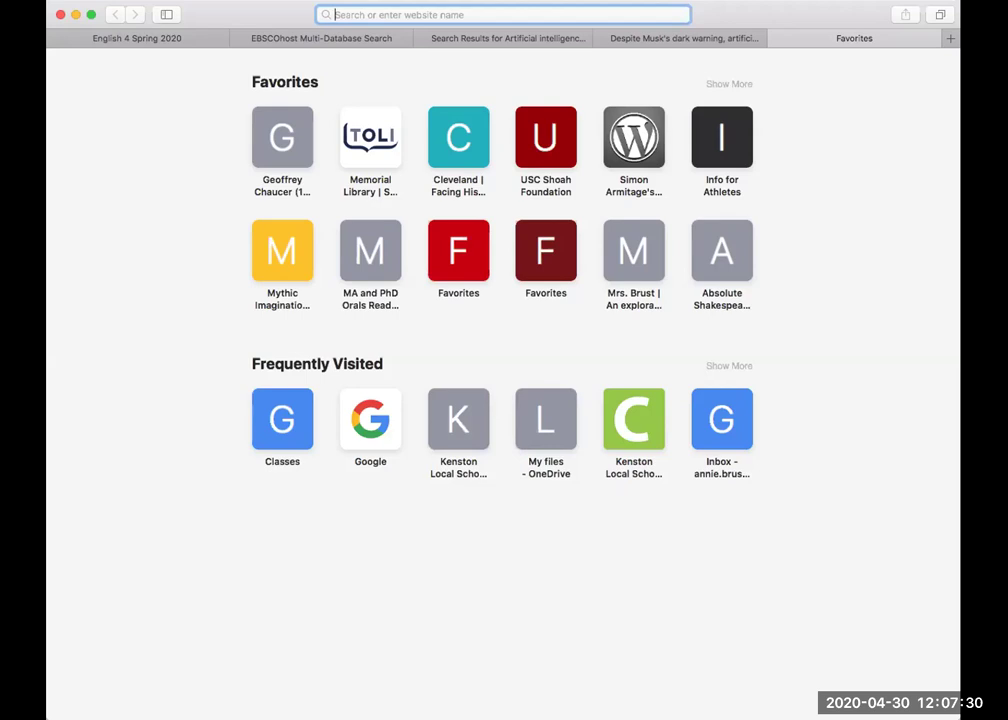
- Close the blank Favorites tab to return to the article's MLA citation
{"action": "left_click", "coordinate": [772, 38]}
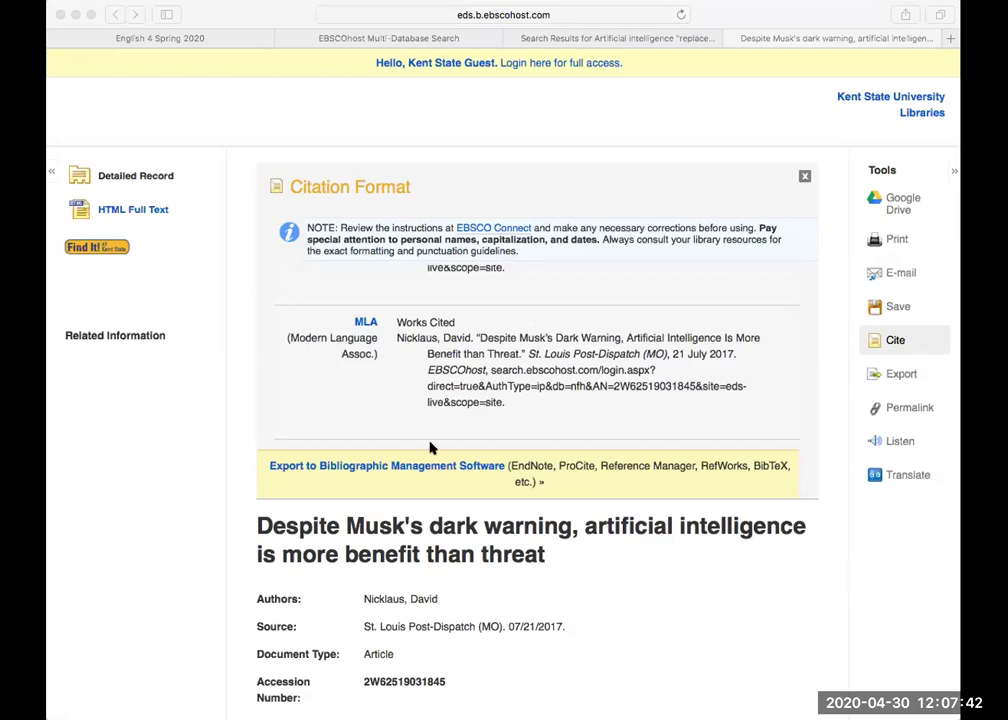
- Select the article's full MLA citation in Safari, then bring up Microsoft Word's start screen
{"action": "left_click", "coordinate": [398, 341]}
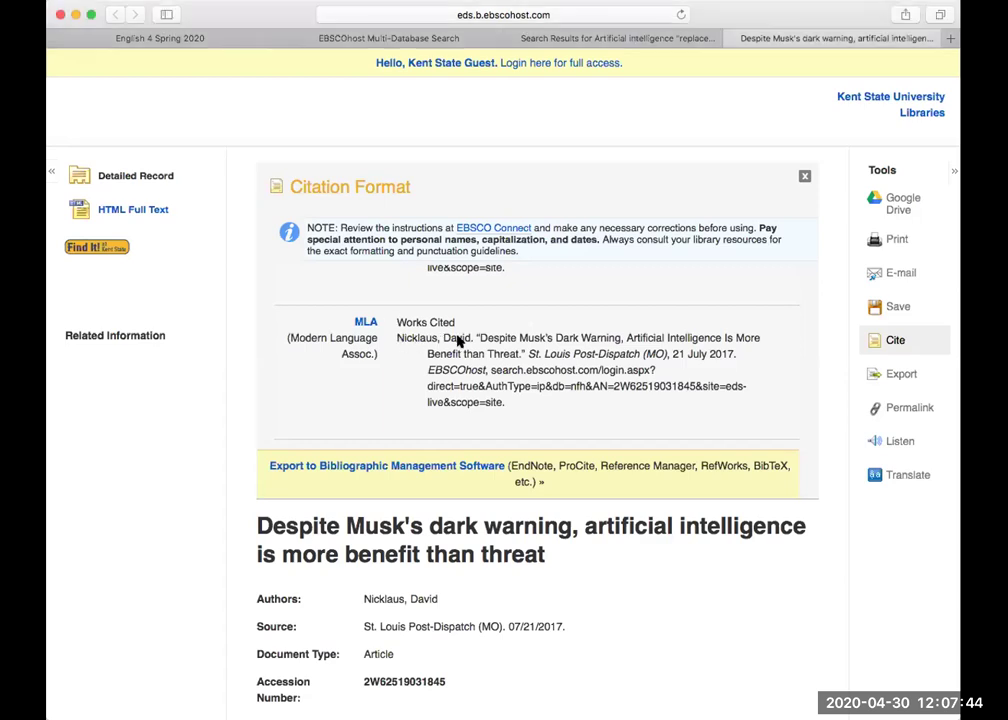
{"action": "left_click_drag", "start_coordinate": [396, 336], "coordinate": [523, 400]}
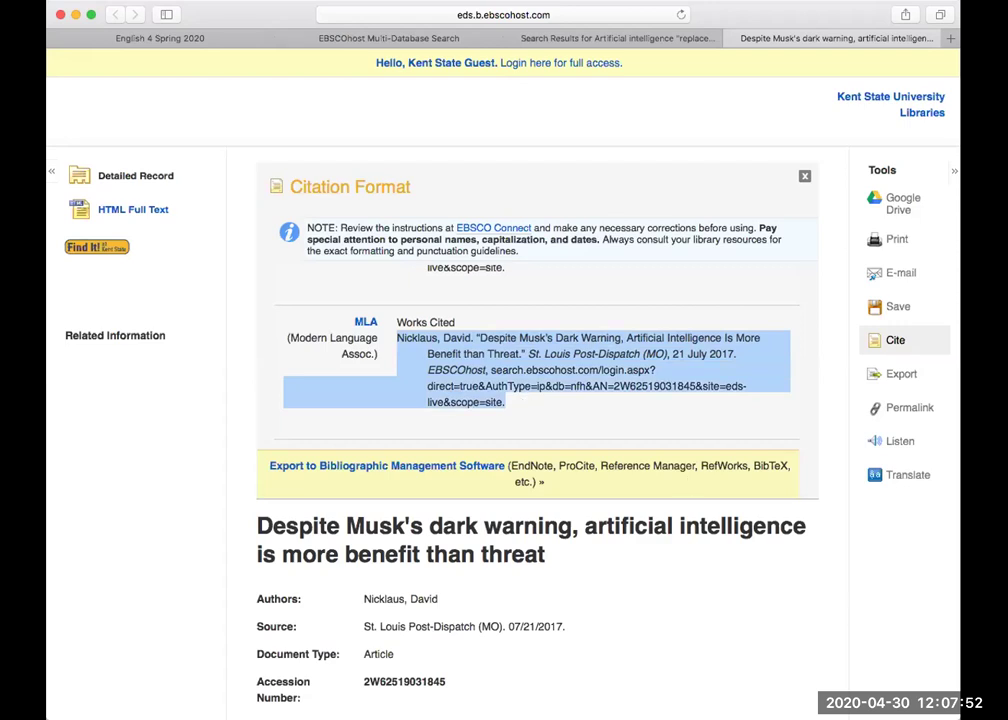
{"action": "key", "text": "super+Tab"}
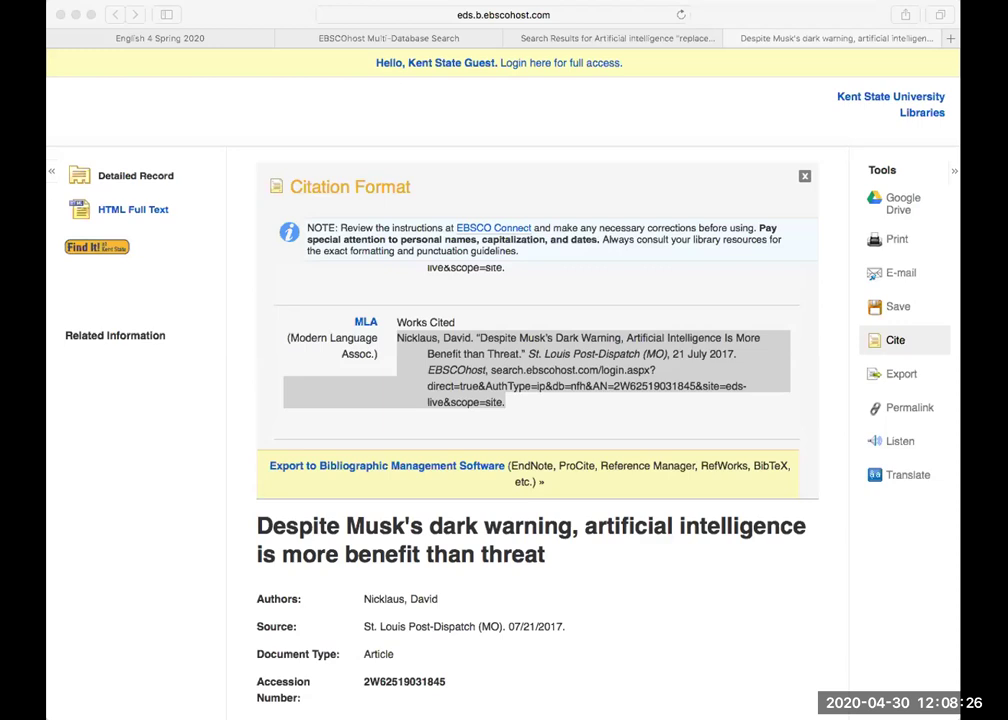
{"action": "key", "text": "super+Tab"}
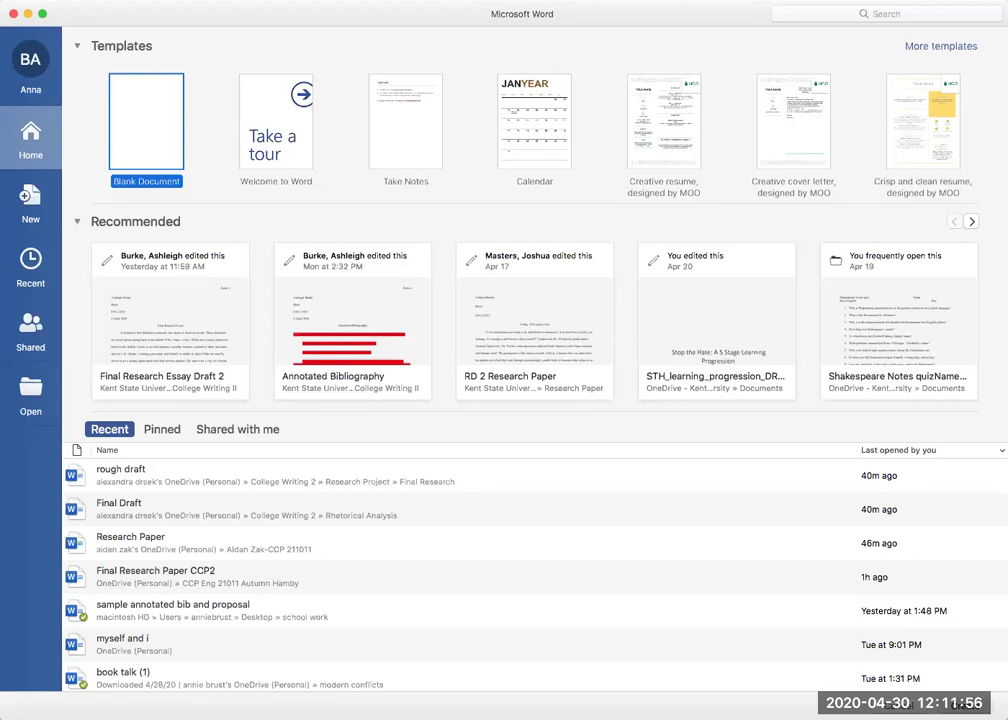
- Check the highlighted EBSCO MLA citation in Safari, then return to Word's Document1
{"action": "key", "text": "super+Tab"}
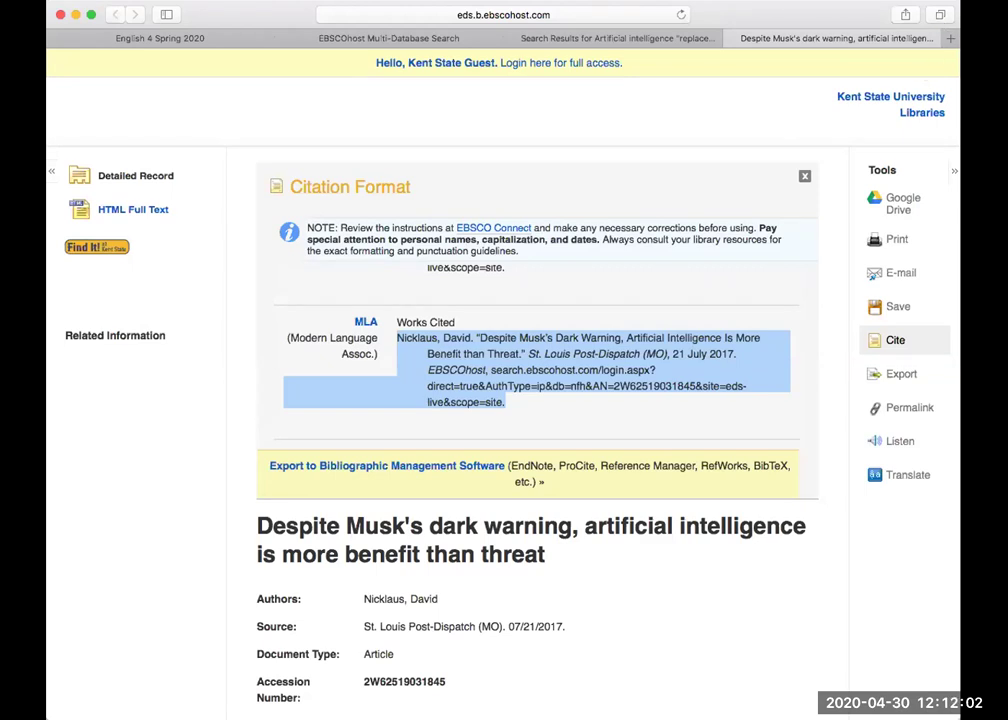
{"action": "key", "text": "super+Tab"}
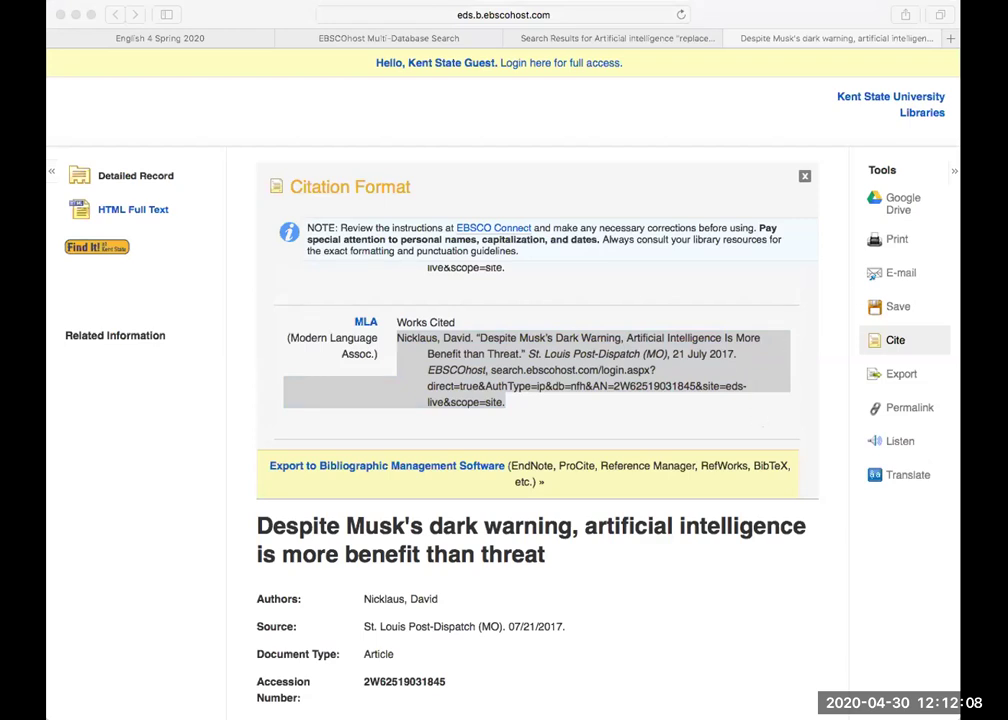
{"action": "key", "text": "super+Tab"}
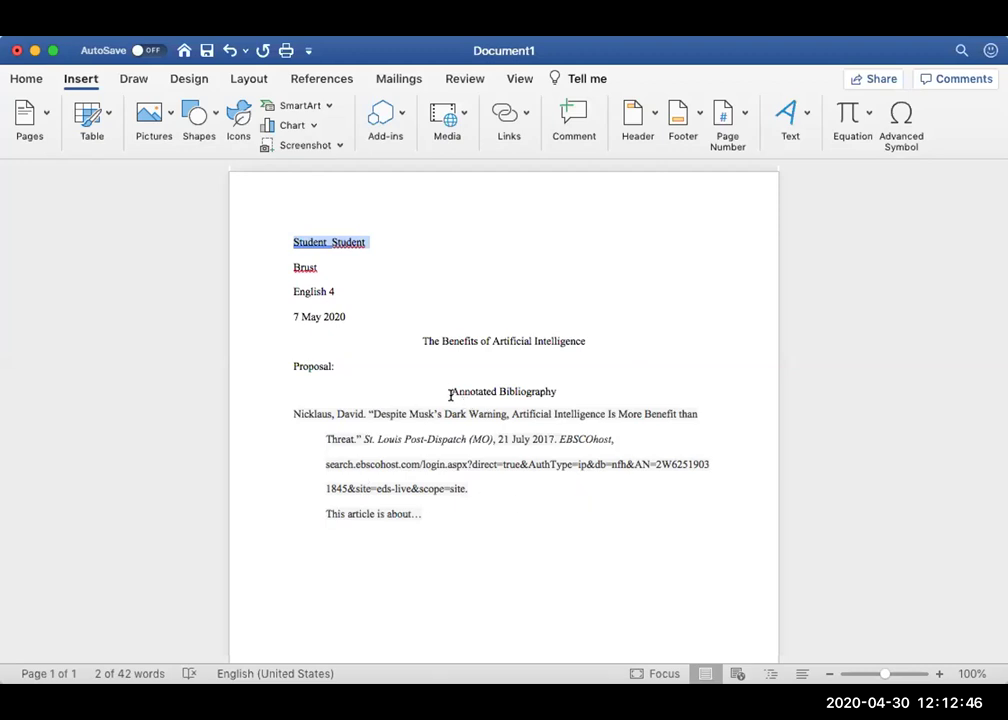
- Deselect the name line and open the page header showing page number 1 for editing
{"action": "left_click", "coordinate": [575, 218]}
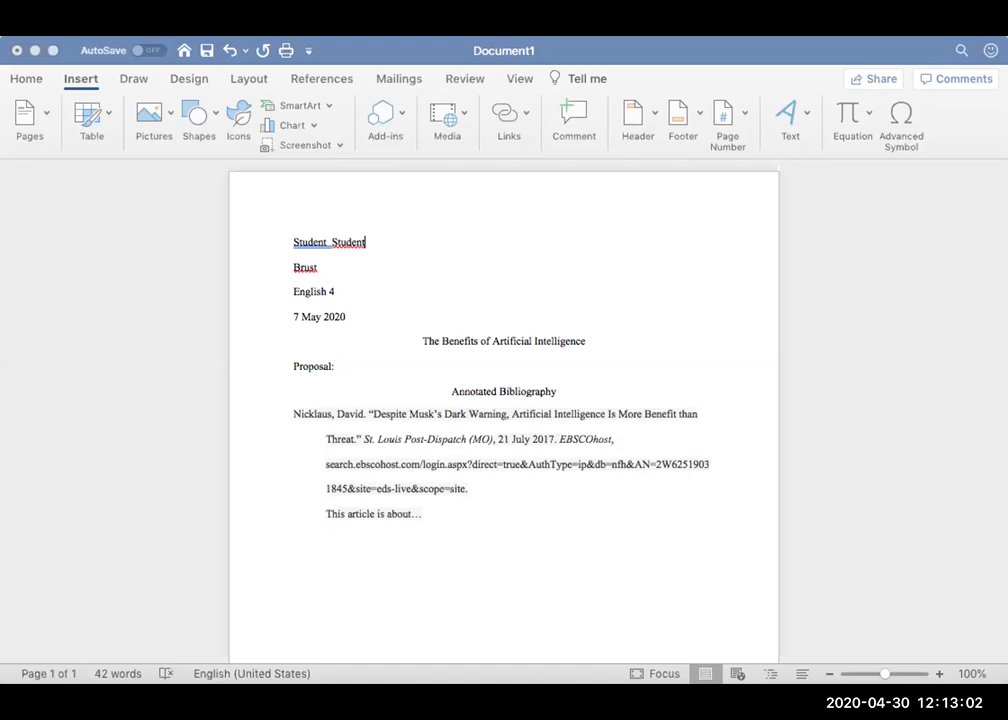
{"action": "left_click", "coordinate": [702, 211]}
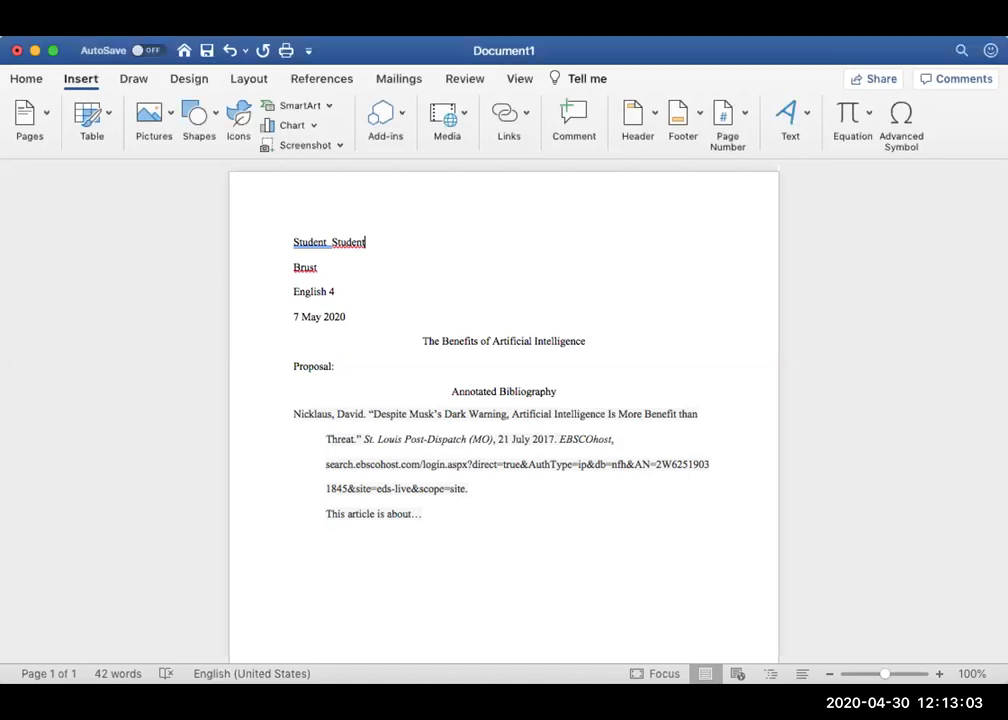
{"action": "double_click", "coordinate": [709, 210]}
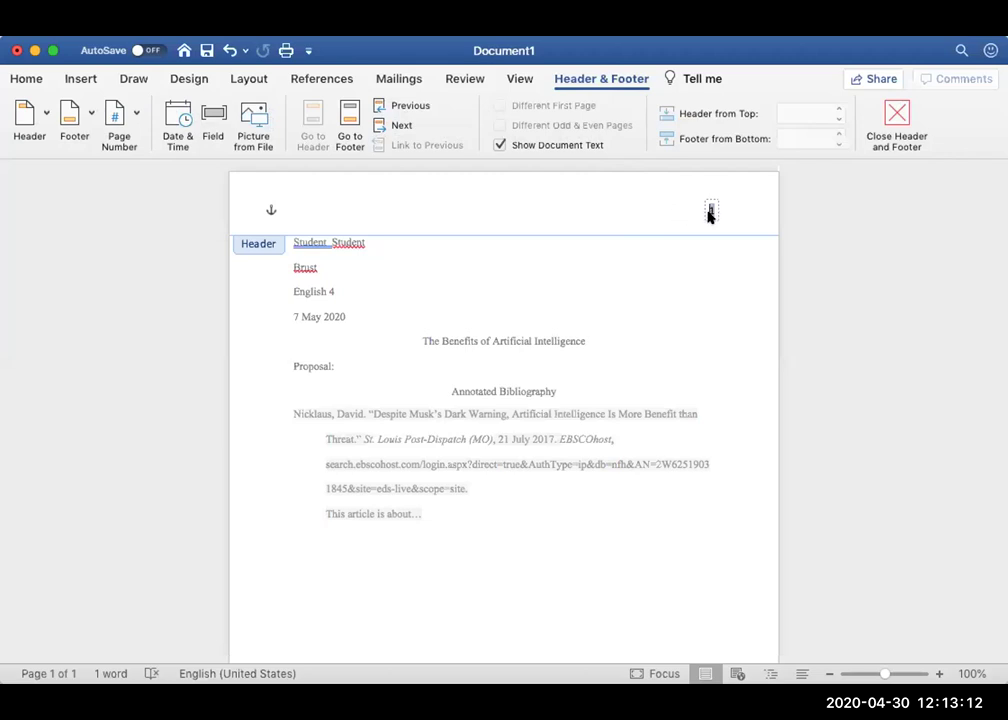
- Add 'Student' before the page number and set the header 'Student 1' to Times New Roman
{"action": "type", "text": "Student"}
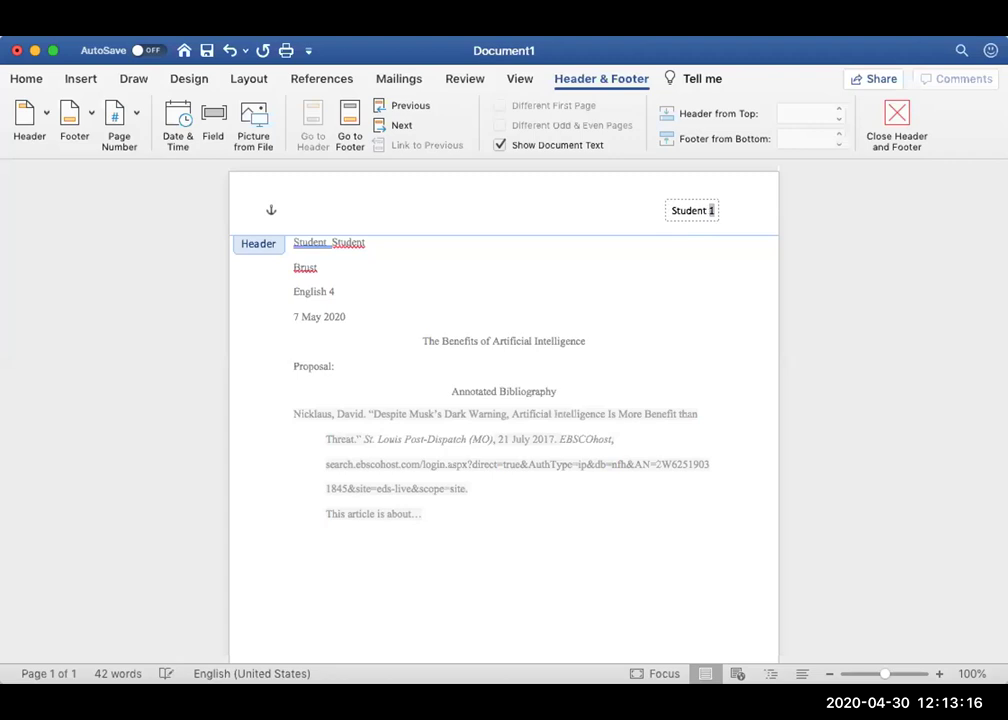
{"action": "left_click_drag", "start_coordinate": [674, 209], "coordinate": [713, 210]}
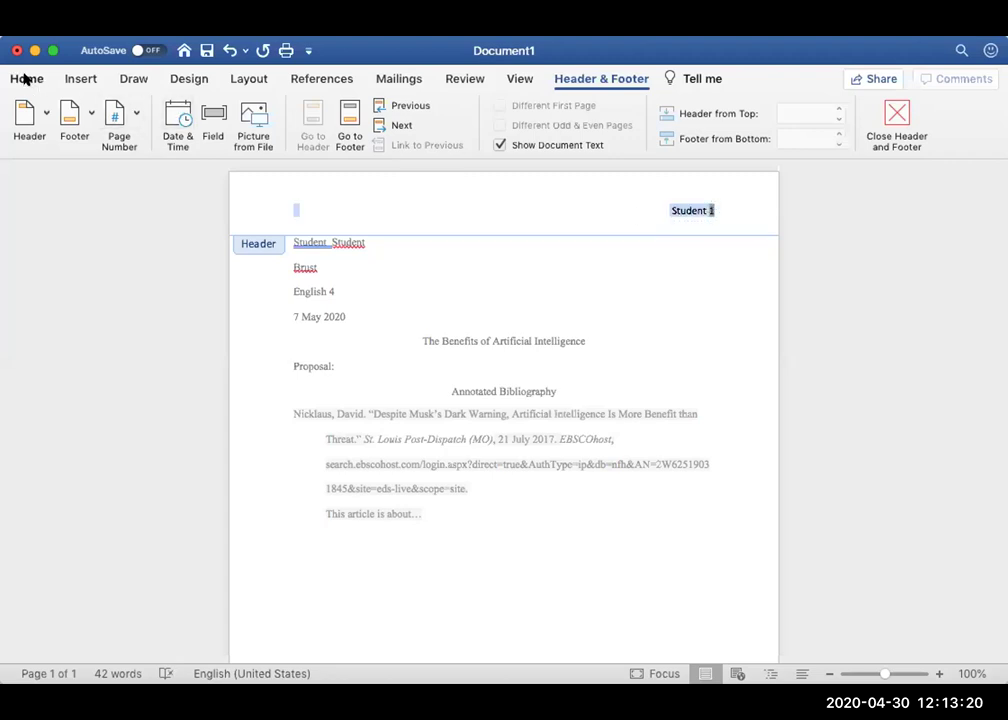
{"action": "left_click", "coordinate": [25, 78]}
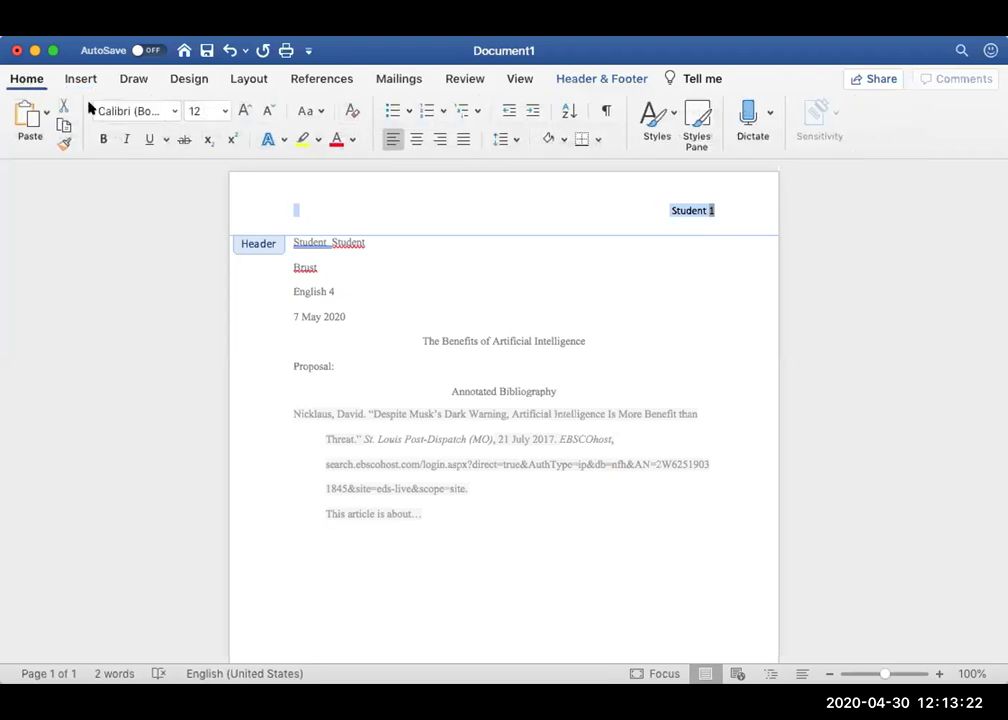
{"action": "left_click", "coordinate": [172, 111]}
{"action": "mouse_move", "coordinate": [202, 259]}
{"action": "left_click", "coordinate": [463, 295]}
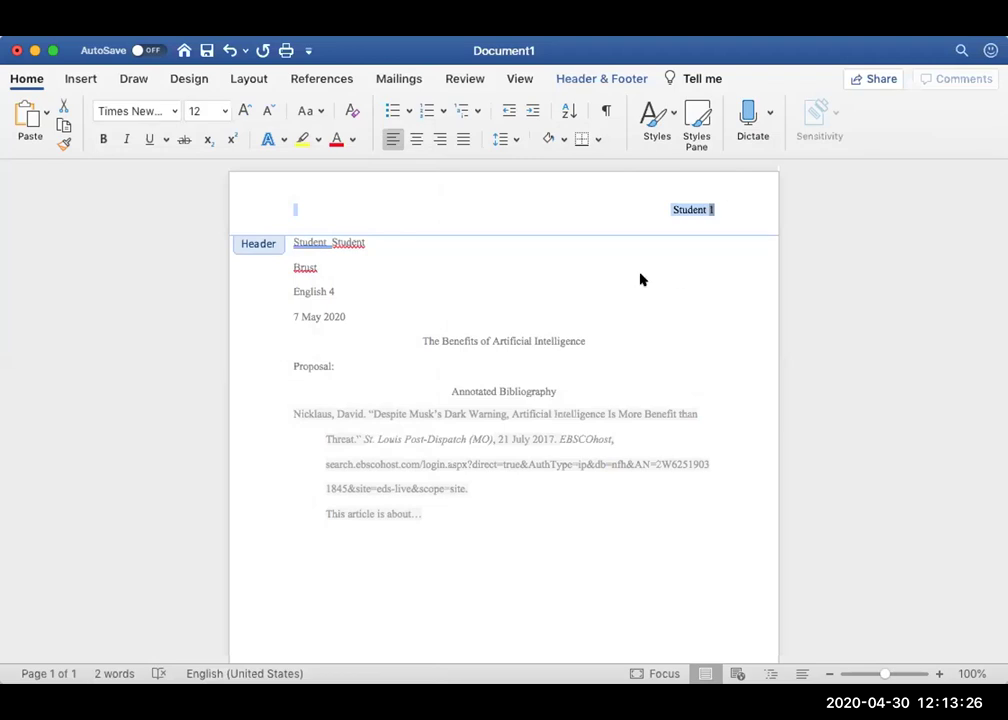
- Leave the header and place the cursor on the empty line below the annotation
{"action": "left_click", "coordinate": [520, 227]}
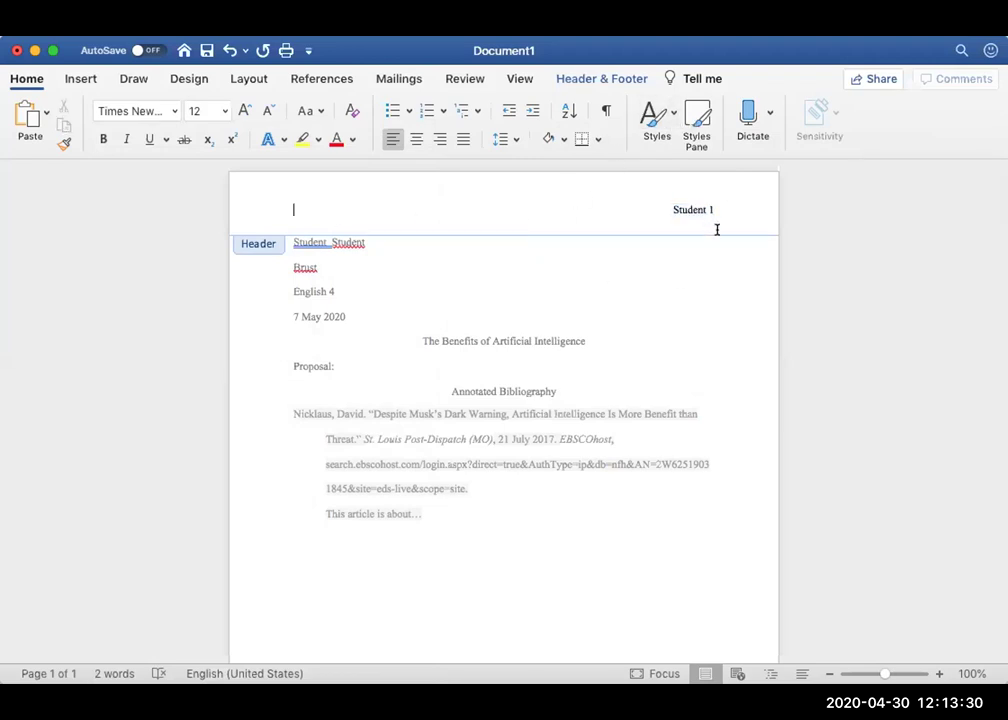
{"action": "double_click", "coordinate": [668, 250]}
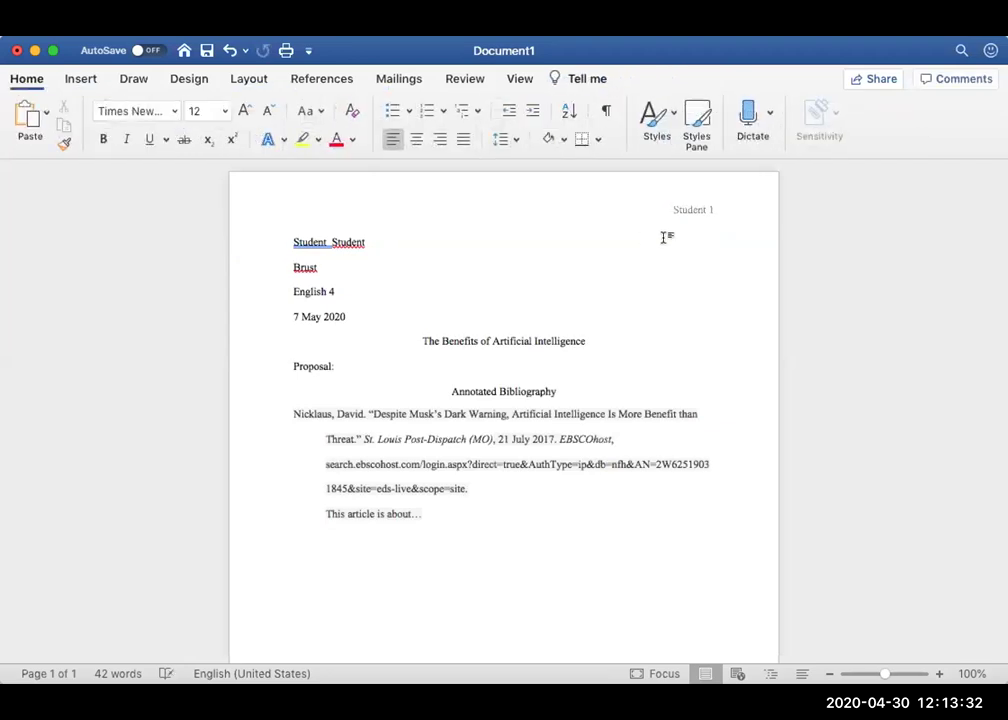
{"action": "scroll", "coordinate": [662, 238], "scroll_direction": "down", "scroll_amount": 5}
{"action": "scroll", "coordinate": [663, 238], "scroll_direction": "up", "scroll_amount": 3}
{"action": "scroll", "coordinate": [423, 447], "scroll_direction": "up", "scroll_amount": 3}
{"action": "left_click", "coordinate": [371, 546]}
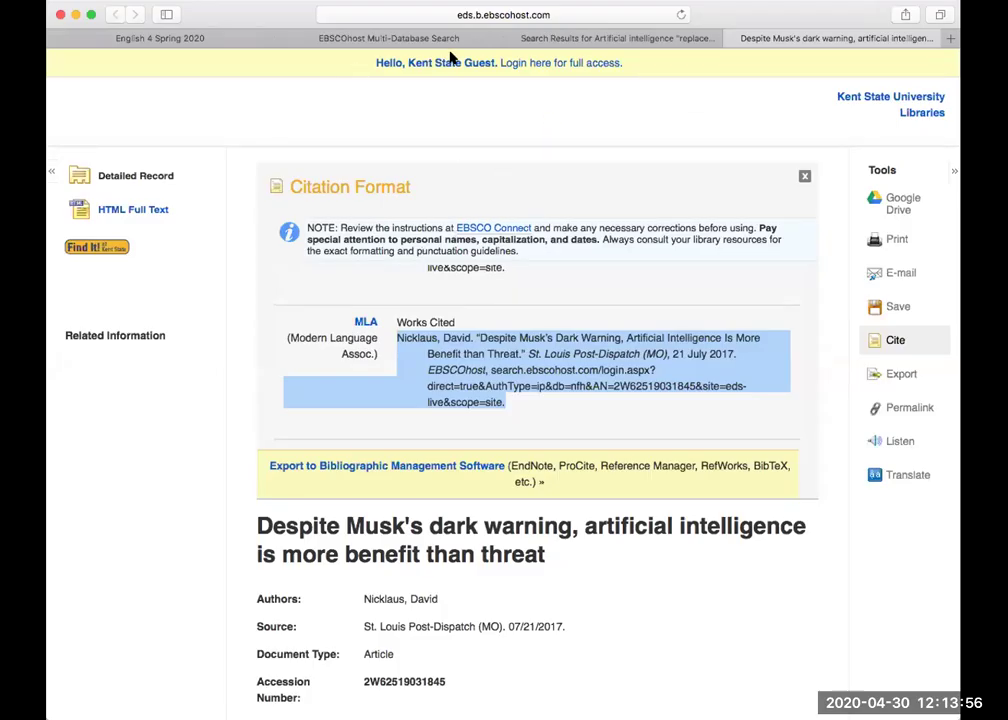
- Close the EBSCO and ISearch tabs and open JSTOR from the Kenston Library page
{"action": "left_click", "coordinate": [729, 38]}
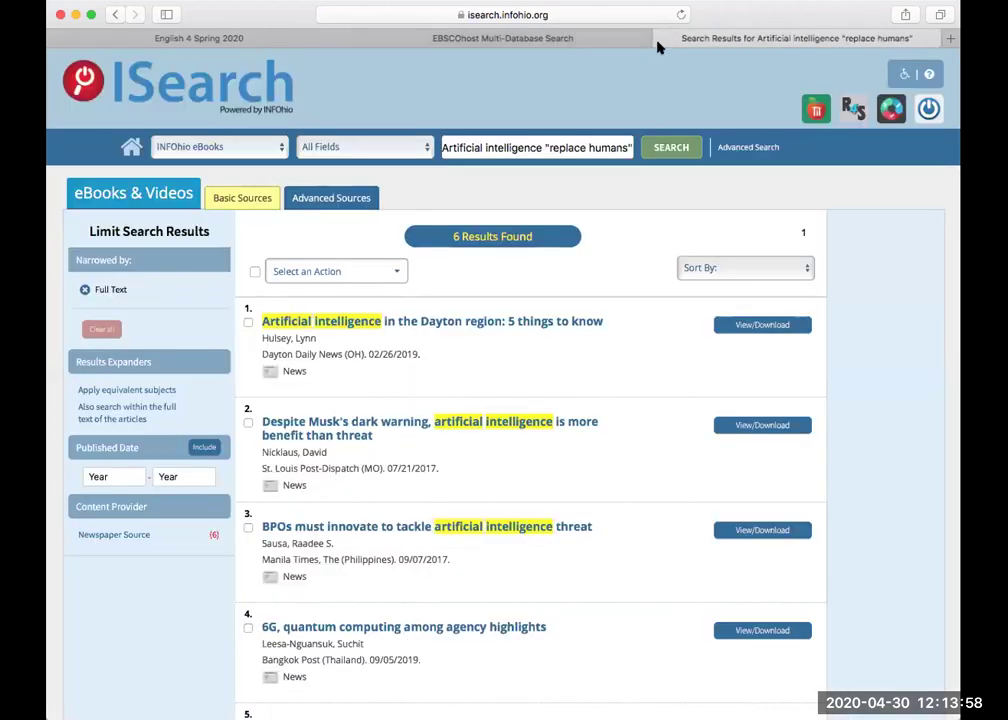
{"action": "left_click", "coordinate": [661, 38]}
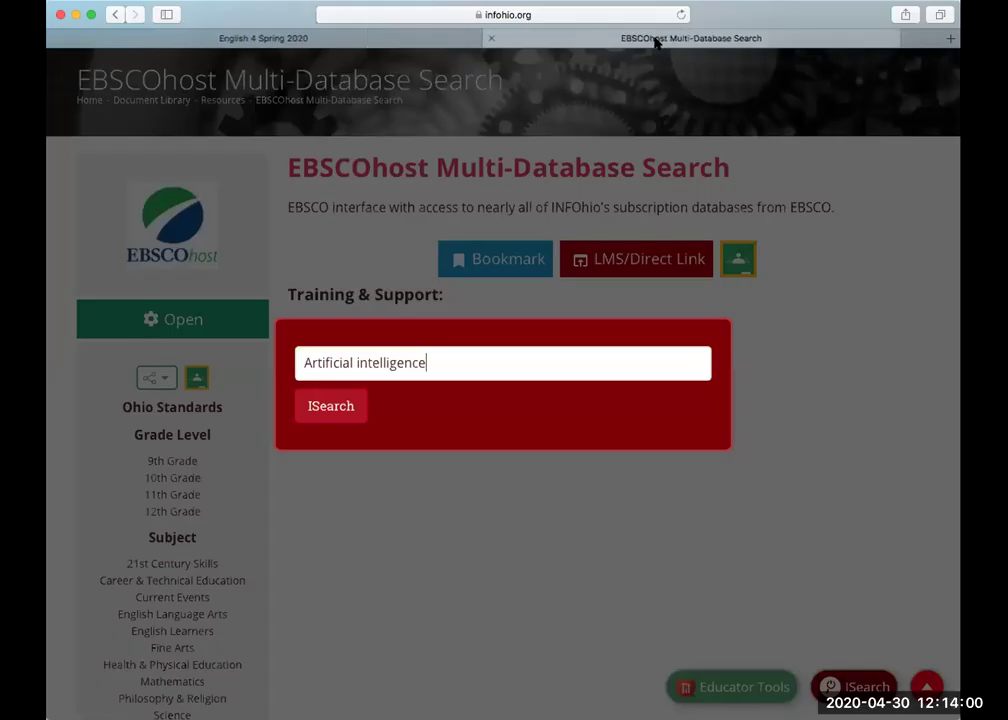
{"action": "left_click", "coordinate": [114, 14]}
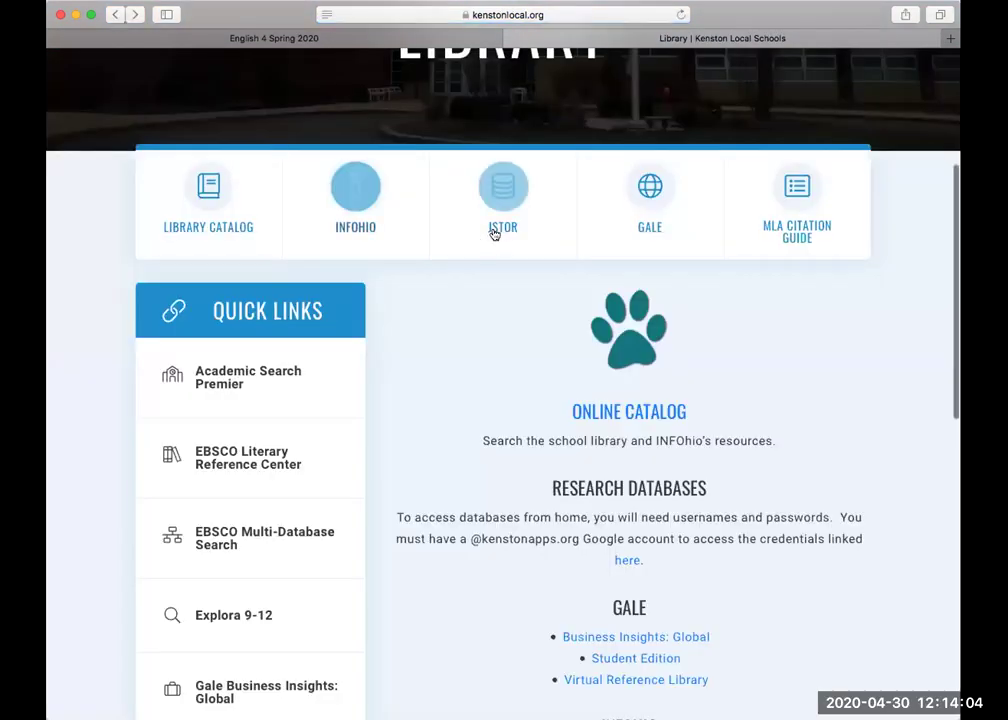
{"action": "left_click", "coordinate": [484, 218]}
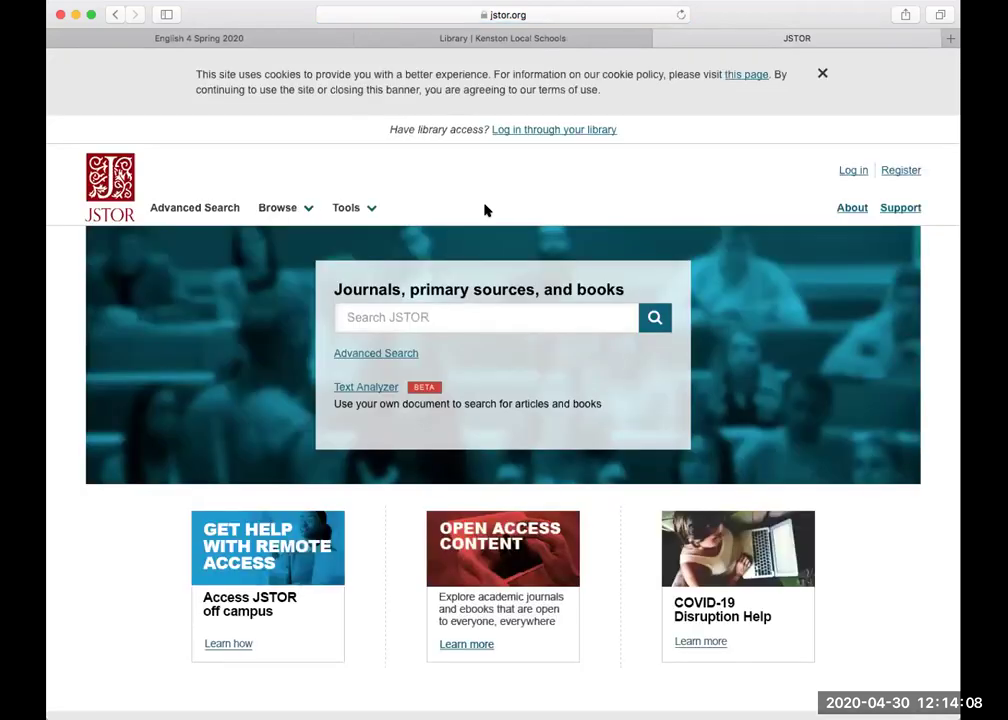
- Search JSTOR for 'benefits of Artificial intelligence'
{"action": "left_click", "coordinate": [406, 318]}
{"action": "type", "text": "A"}
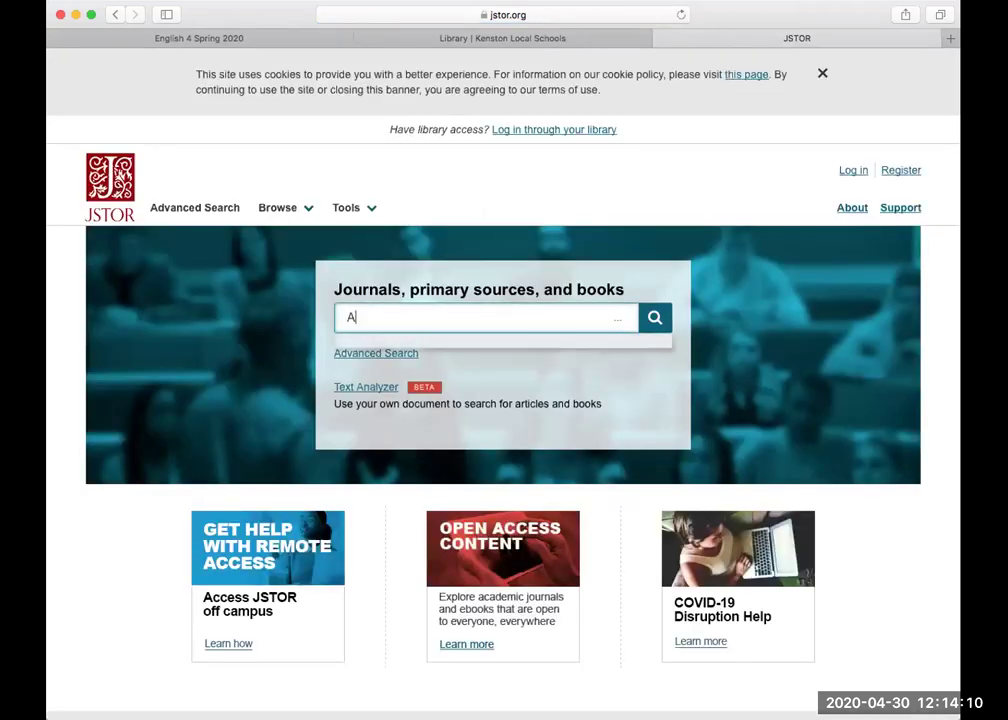
{"action": "type", "text": "rtificial"}
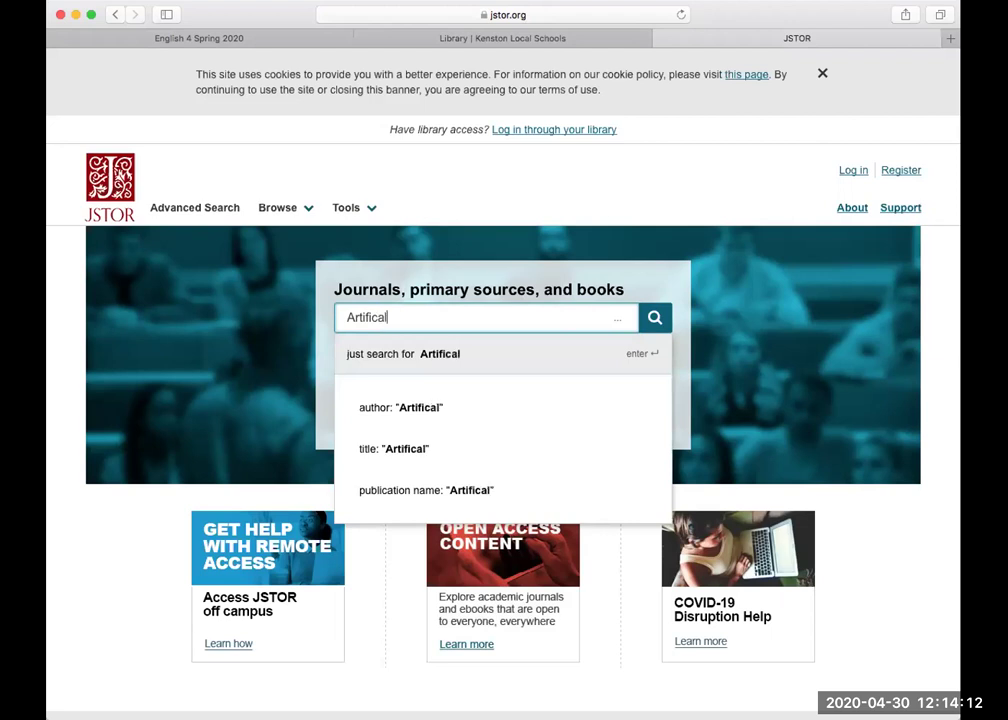
{"action": "type", "text": " intelligence"}
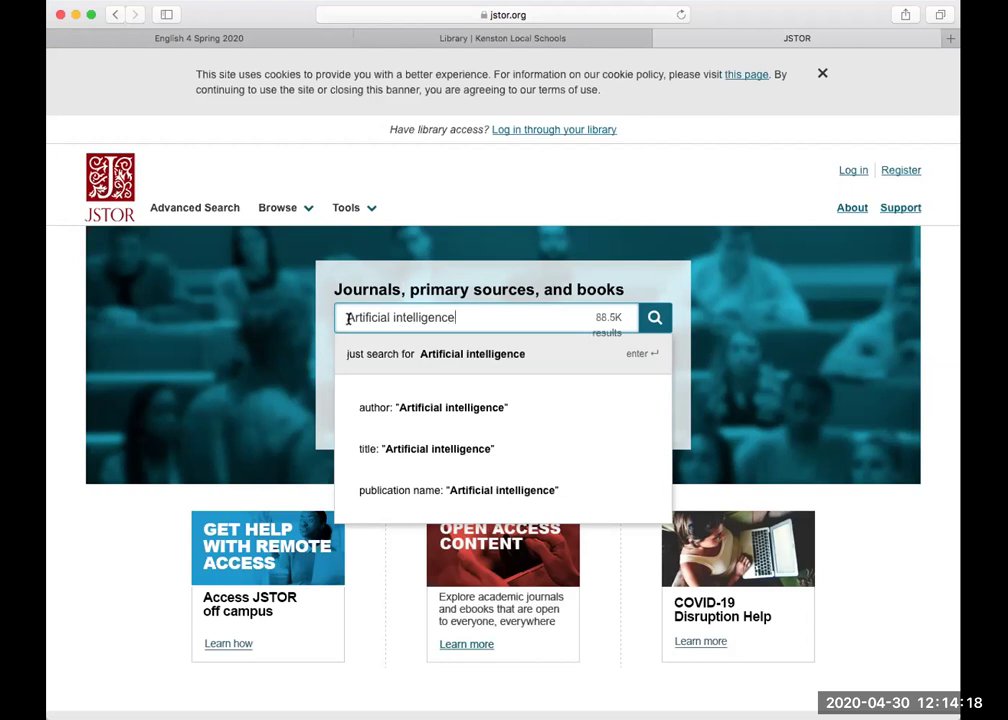
{"action": "type", "text": "benefits "}
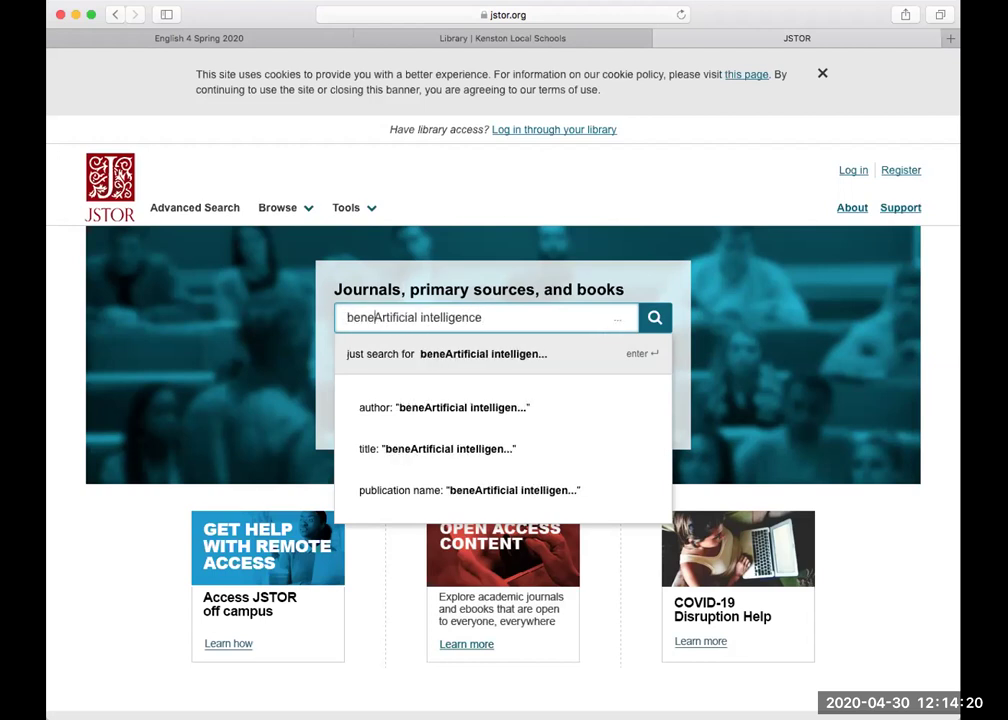
{"action": "type", "text": "of a"}
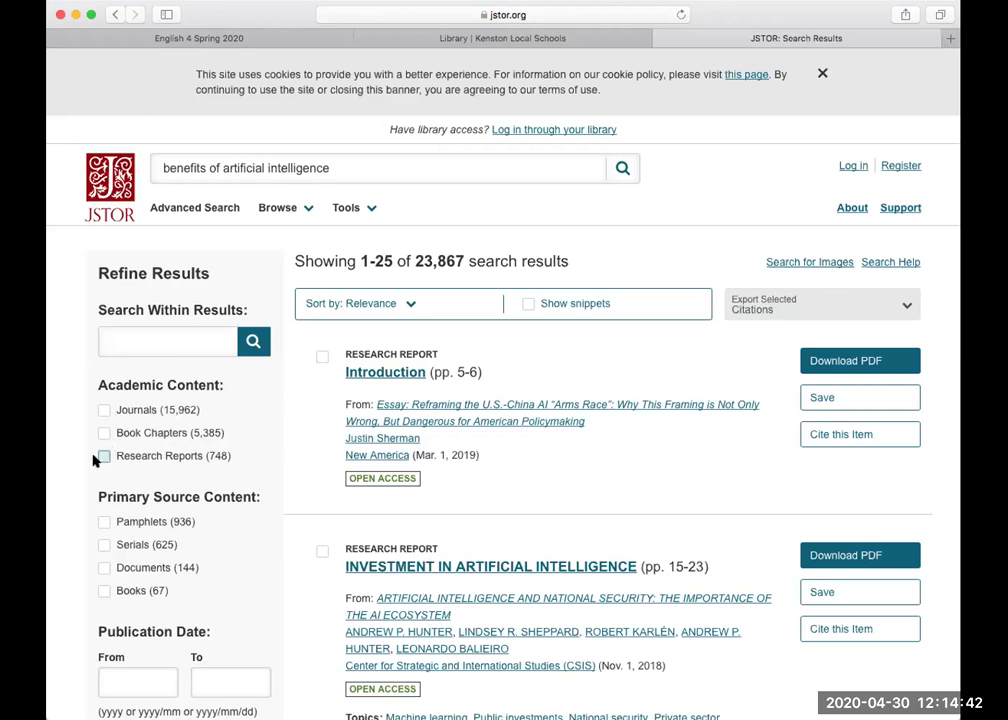
- Limit the JSTOR results to journals published from 2010 to 2020
{"action": "left_click", "coordinate": [103, 411]}
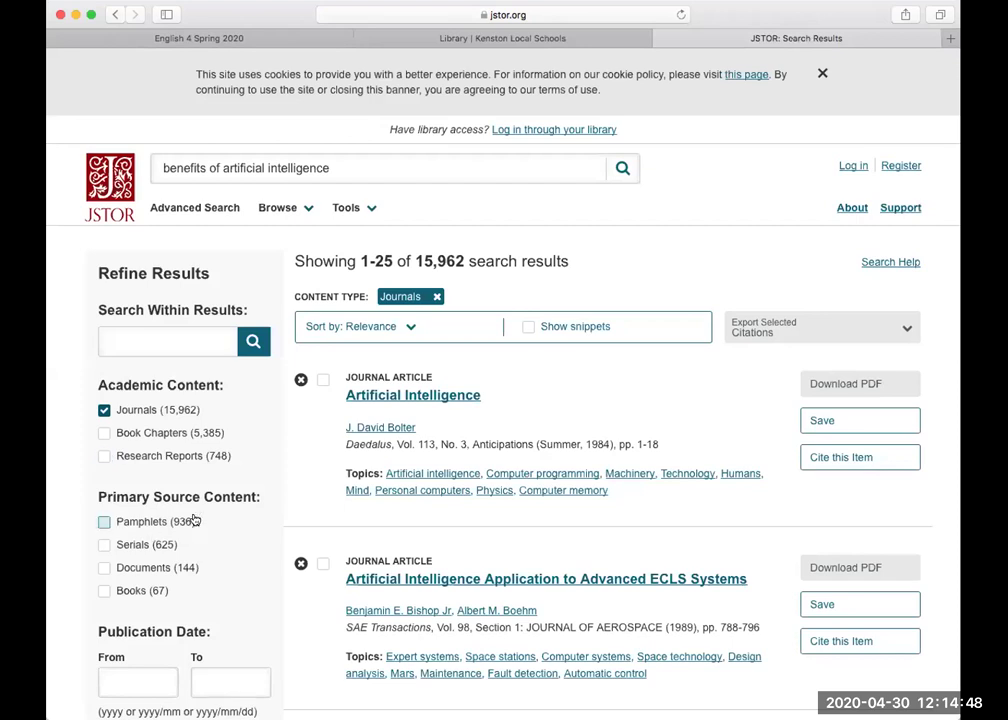
{"action": "scroll", "coordinate": [181, 570], "scroll_direction": "down", "scroll_amount": 2}
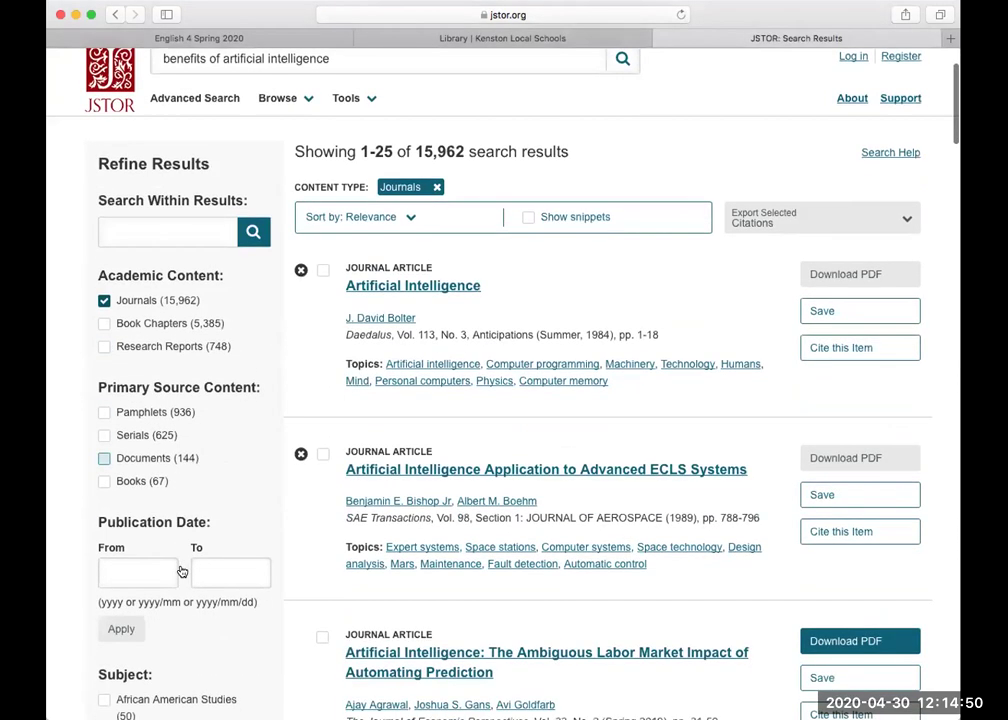
{"action": "left_click", "coordinate": [112, 573]}
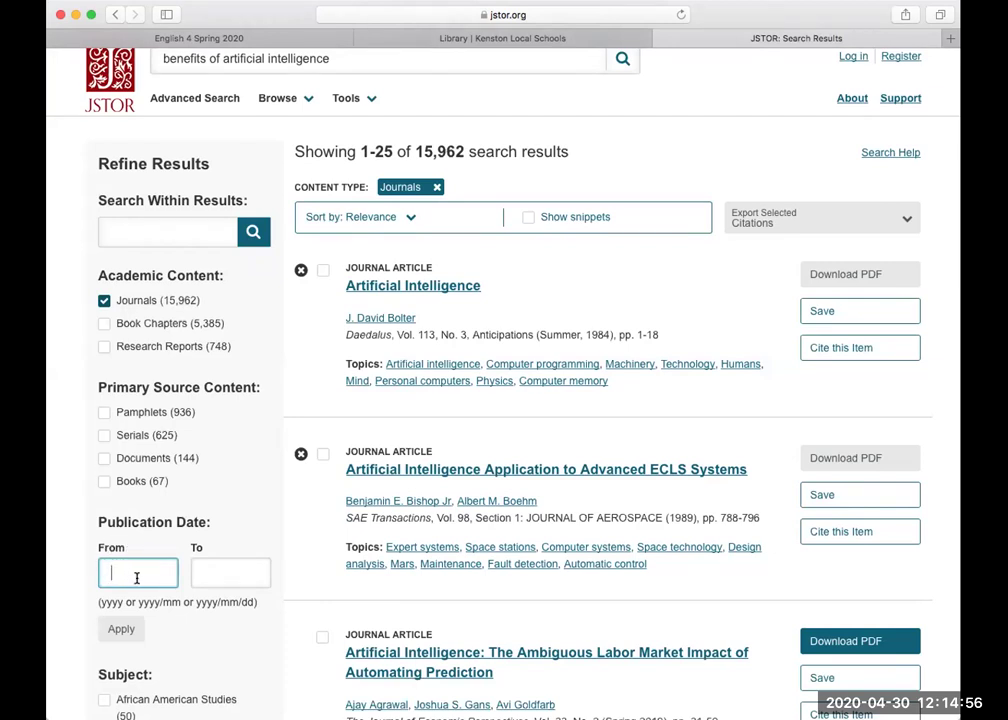
{"action": "type", "text": "2"}
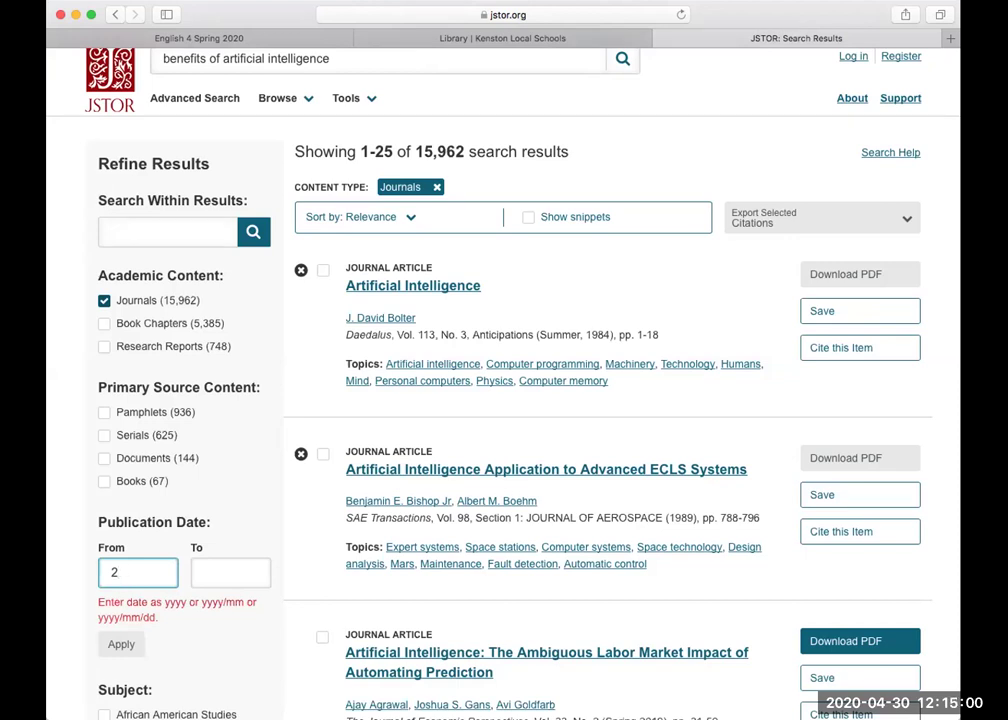
{"action": "type", "text": "010"}
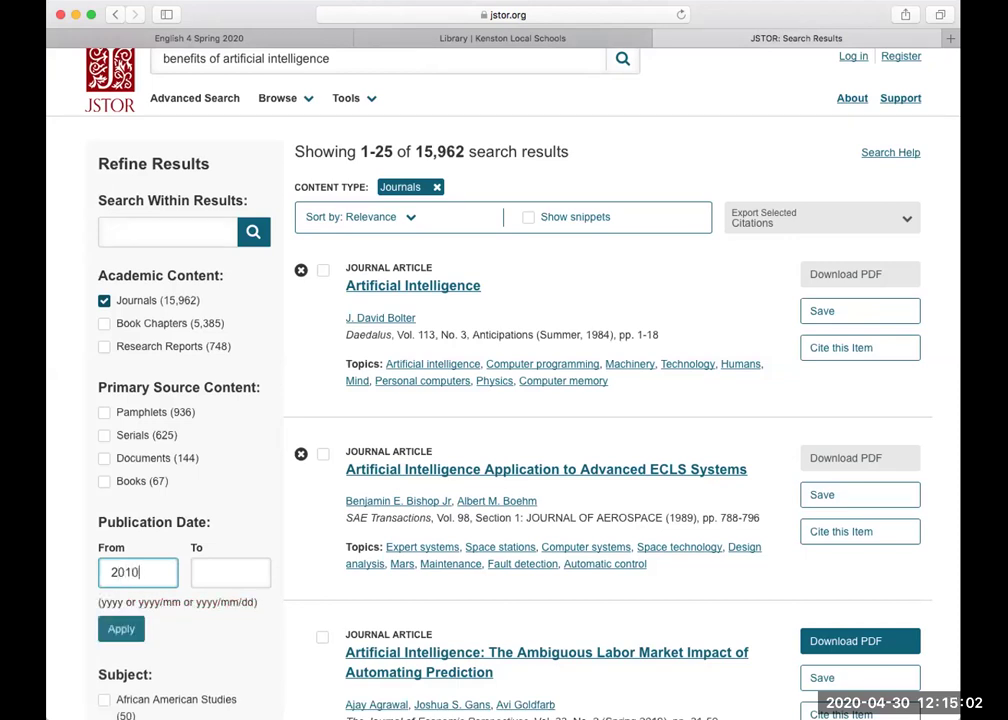
{"action": "left_click", "coordinate": [213, 578]}
{"action": "type", "text": "2020"}
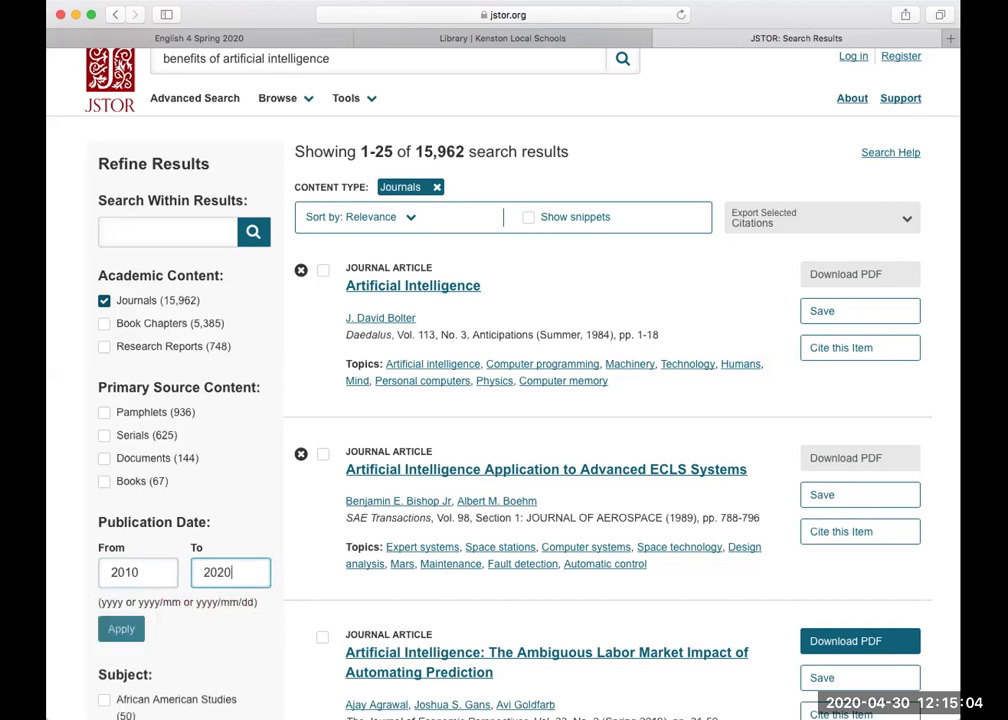
{"action": "left_click", "coordinate": [134, 629]}
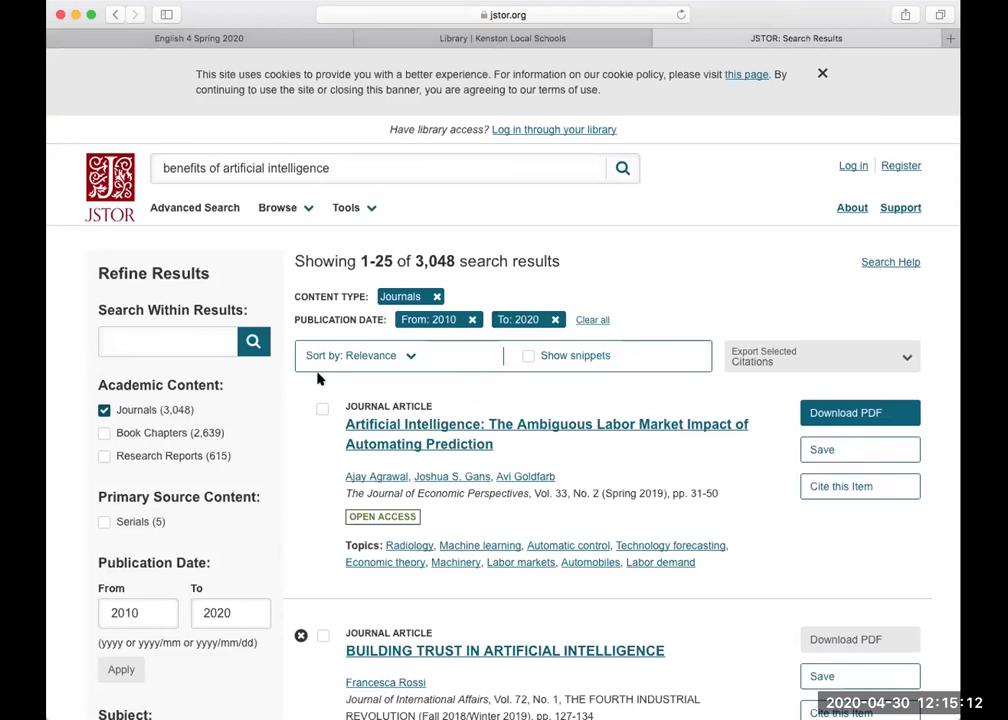
- Search within the results for 'positive results', correcting the typo, leaving 2,748 matches
{"action": "left_click", "coordinate": [187, 348]}
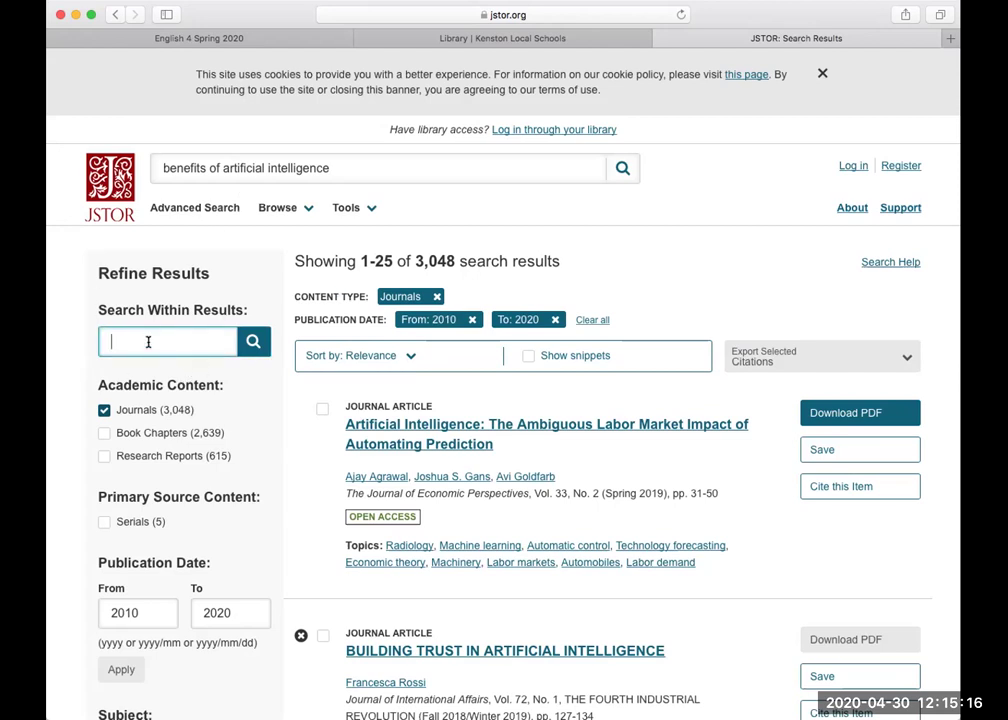
{"action": "type", "text": "postive results"}
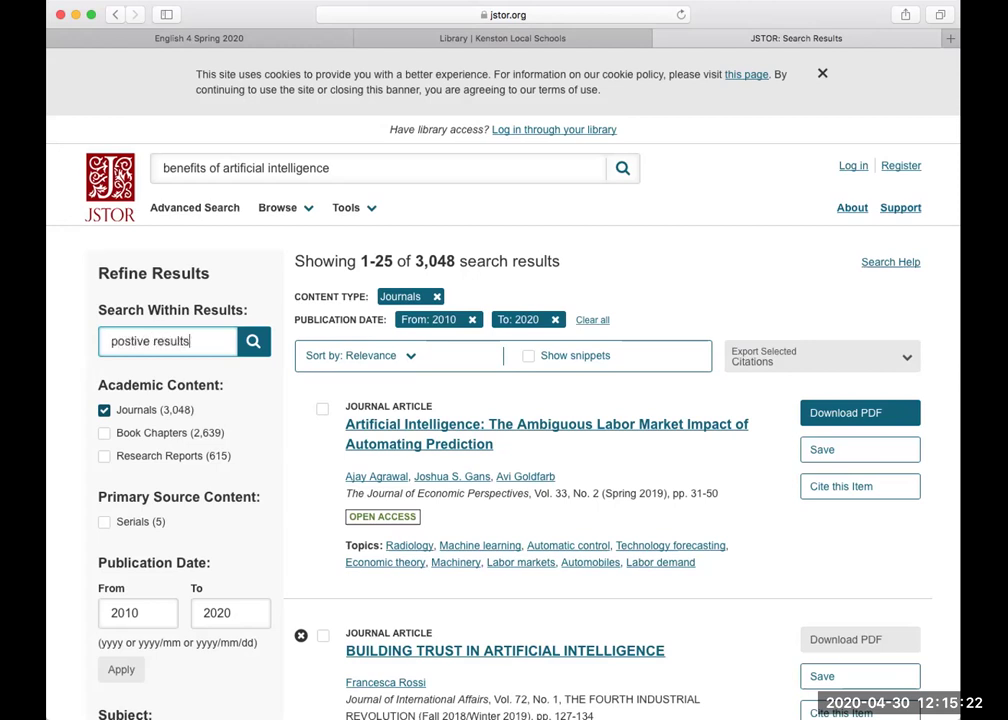
{"action": "left_click", "coordinate": [129, 341]}
{"action": "type", "text": "i"}
{"action": "left_click", "coordinate": [250, 342]}
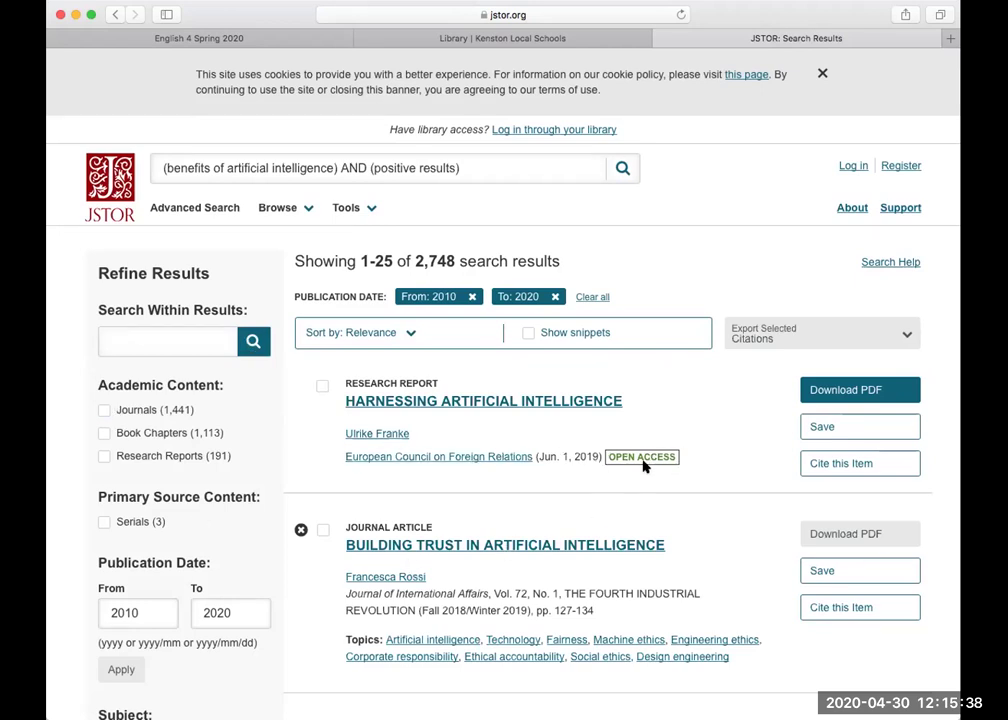
{"action": "scroll", "coordinate": [583, 479], "scroll_direction": "down", "scroll_amount": 3}
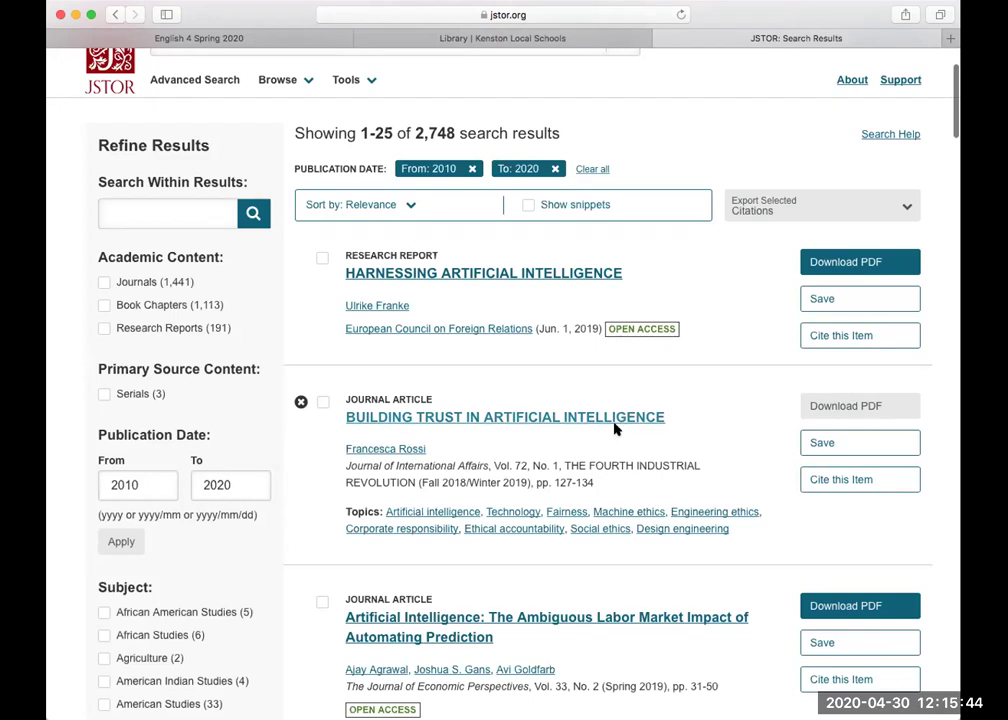
{"action": "scroll", "coordinate": [577, 556], "scroll_direction": "down", "scroll_amount": 4}
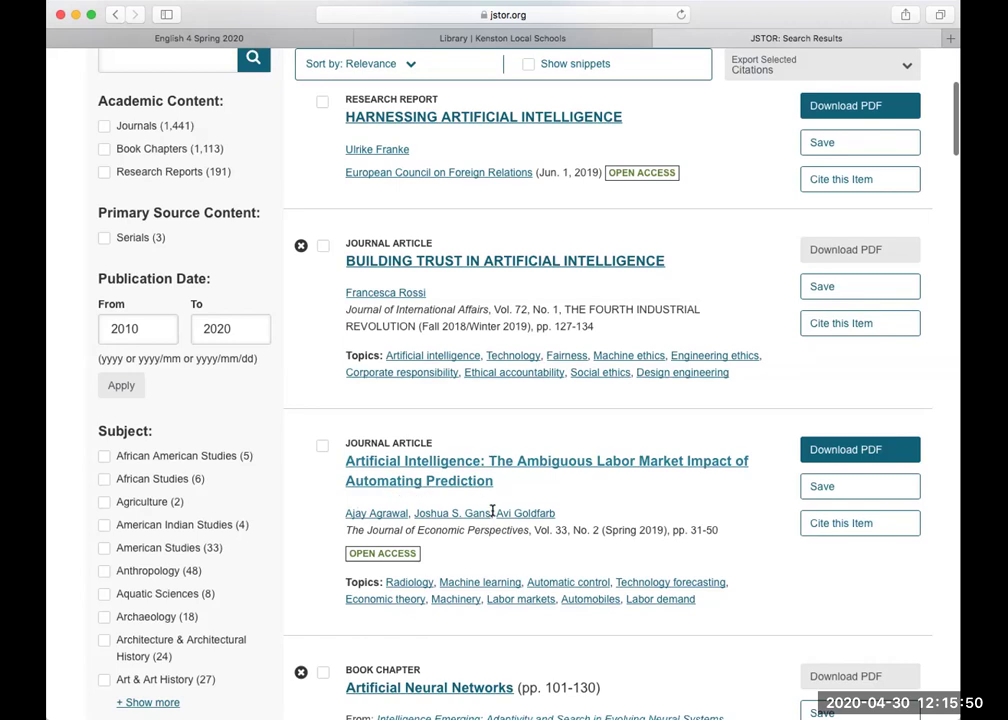
{"action": "scroll", "coordinate": [492, 511], "scroll_direction": "down", "scroll_amount": 4}
{"action": "scroll", "coordinate": [492, 511], "scroll_direction": "down", "scroll_amount": 9}
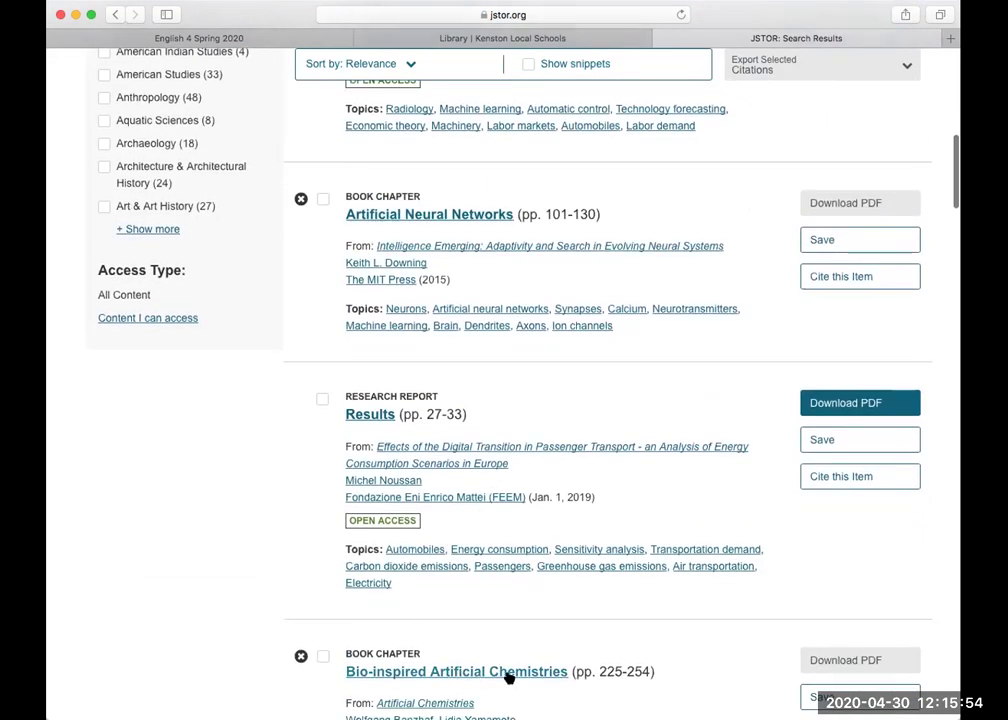
{"action": "scroll", "coordinate": [505, 627], "scroll_direction": "up", "scroll_amount": 2}
{"action": "scroll", "coordinate": [505, 627], "scroll_direction": "up", "scroll_amount": 15}
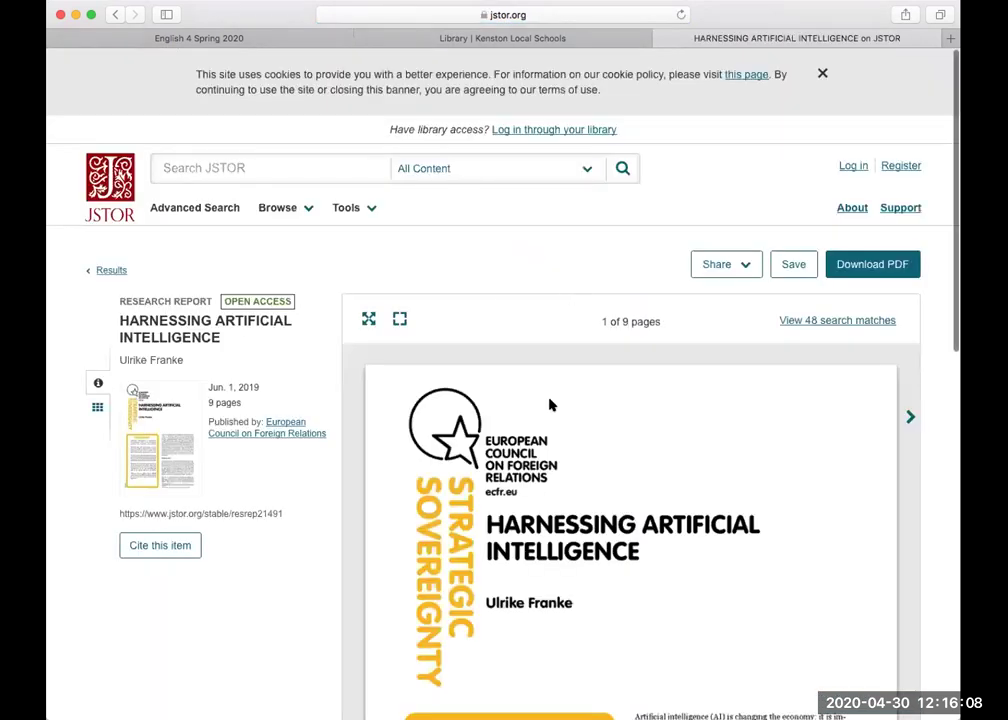
- Scroll through the Harnessing Artificial Intelligence report's summary page and back to the top
{"action": "scroll", "coordinate": [549, 404], "scroll_direction": "down", "scroll_amount": 5}
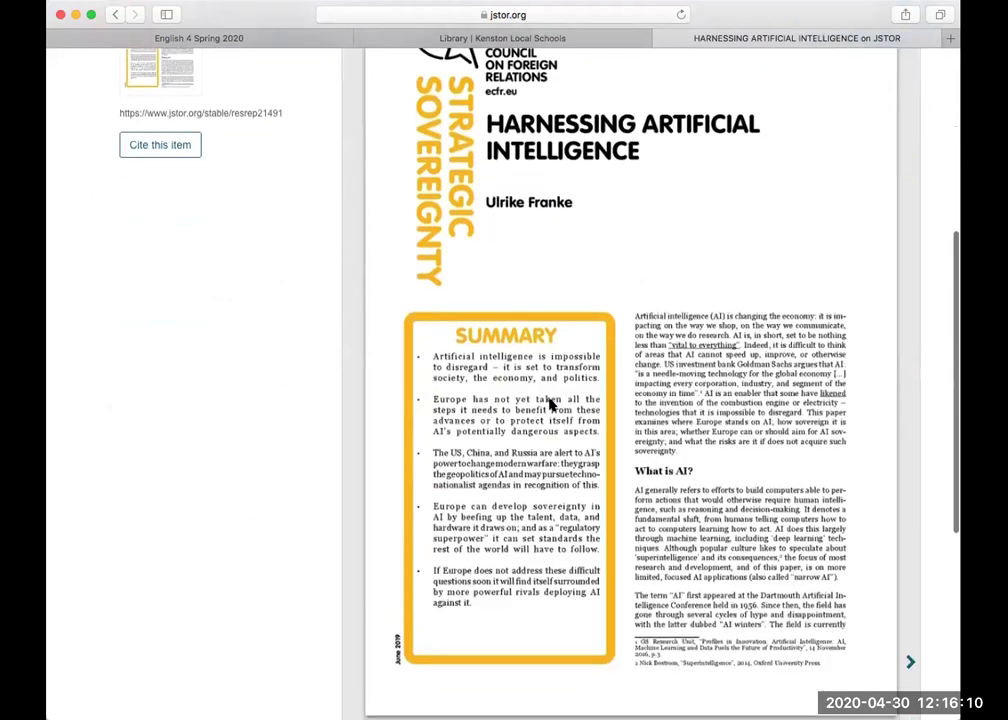
{"action": "scroll", "coordinate": [549, 404], "scroll_direction": "up", "scroll_amount": 3}
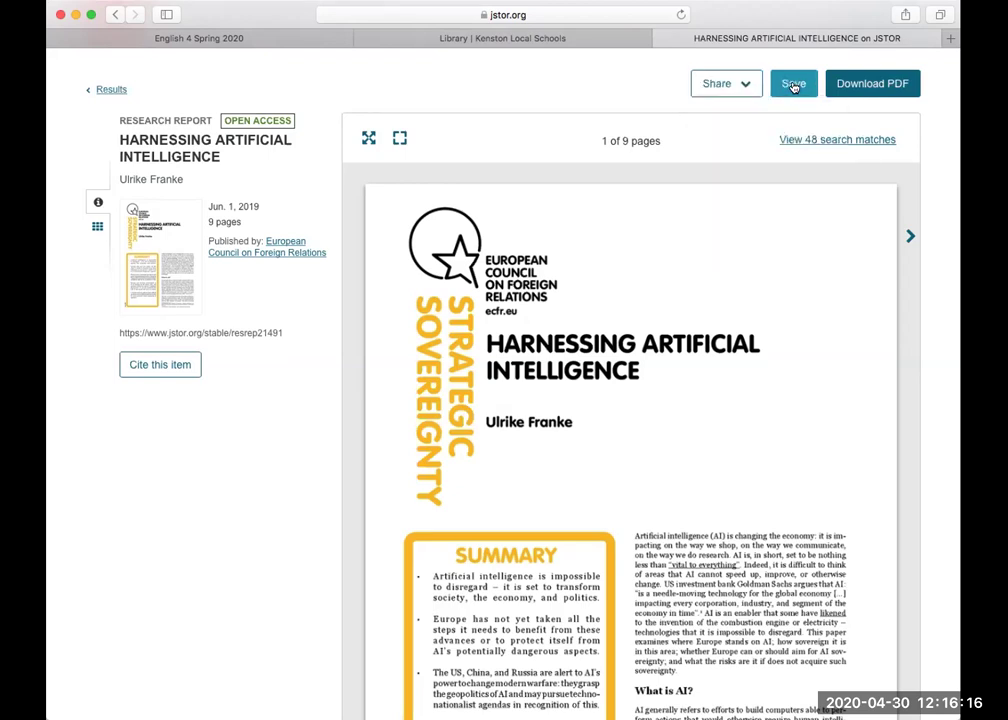
{"action": "left_click", "coordinate": [907, 86]}
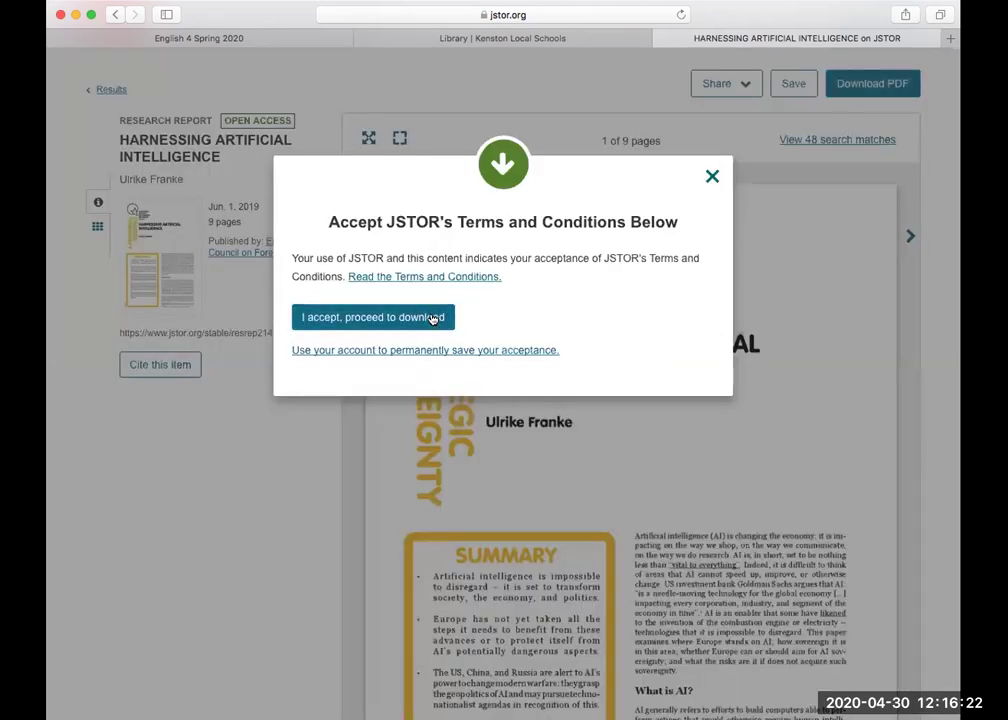
{"action": "left_click", "coordinate": [432, 317]}
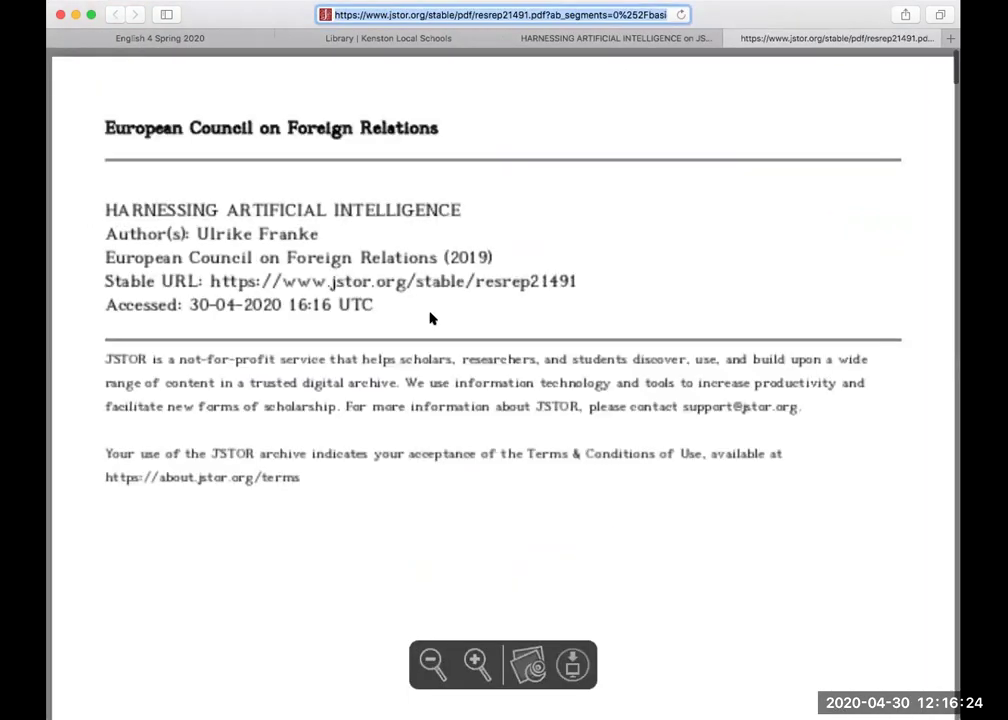
{"action": "scroll", "coordinate": [597, 392], "scroll_direction": "down", "scroll_amount": 5}
{"action": "scroll", "coordinate": [597, 392], "scroll_direction": "down", "scroll_amount": 15}
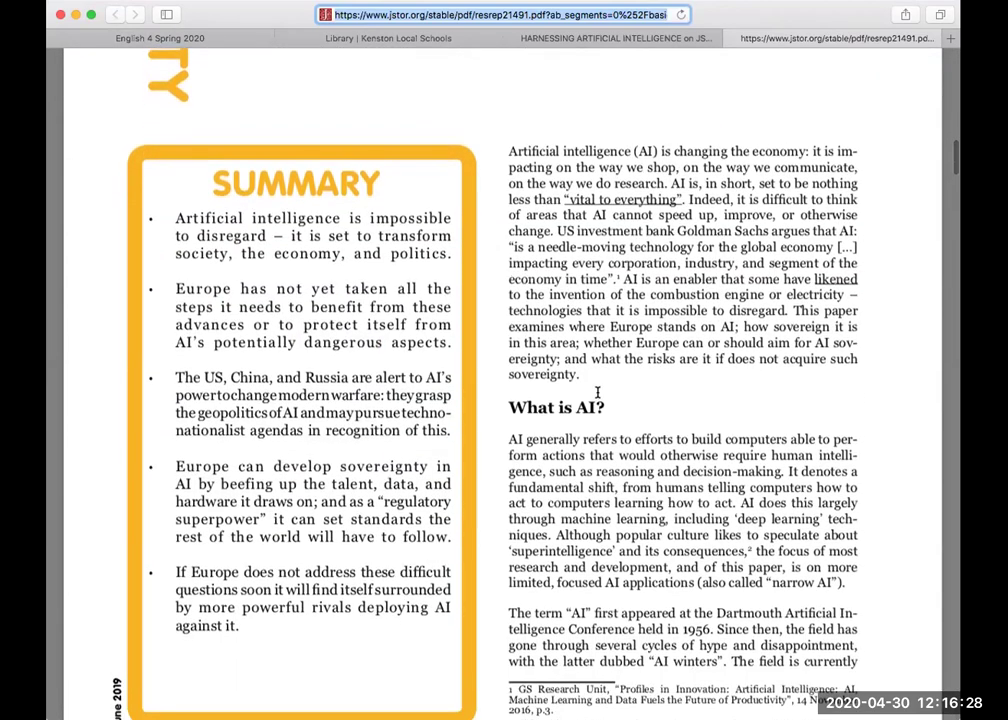
{"action": "scroll", "coordinate": [597, 392], "scroll_direction": "up", "scroll_amount": 8}
{"action": "scroll", "coordinate": [597, 392], "scroll_direction": "down", "scroll_amount": 8}
{"action": "scroll", "coordinate": [597, 392], "scroll_direction": "down", "scroll_amount": 10}
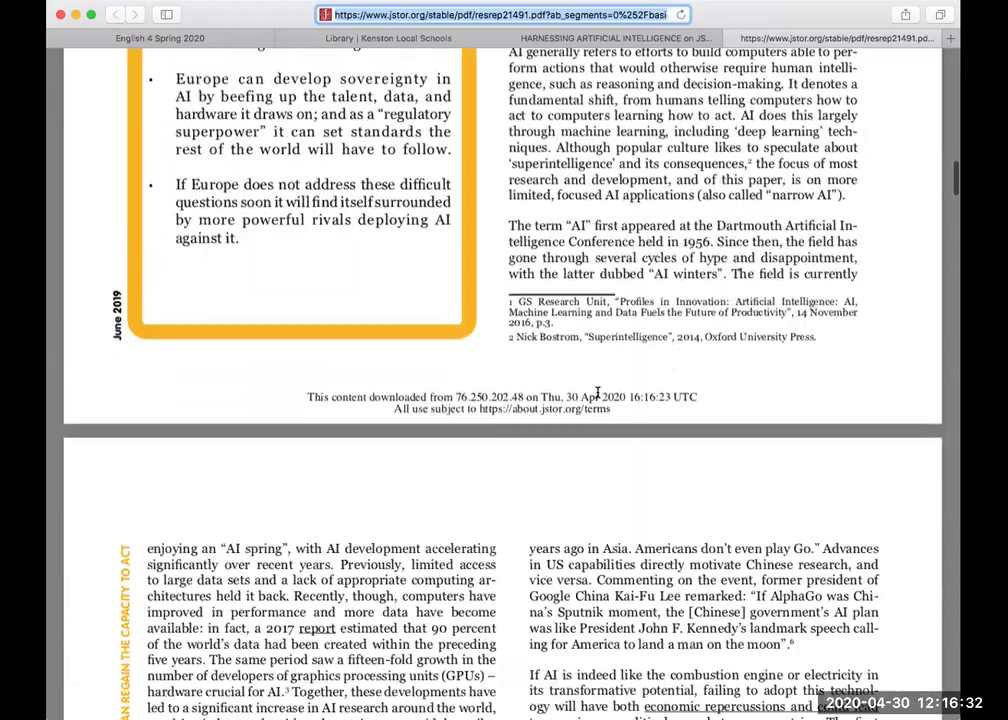
{"action": "scroll", "coordinate": [597, 392], "scroll_direction": "down", "scroll_amount": 10}
{"action": "scroll", "coordinate": [340, 446], "scroll_direction": "up", "scroll_amount": 4}
{"action": "scroll", "coordinate": [340, 446], "scroll_direction": "up", "scroll_amount": 15}
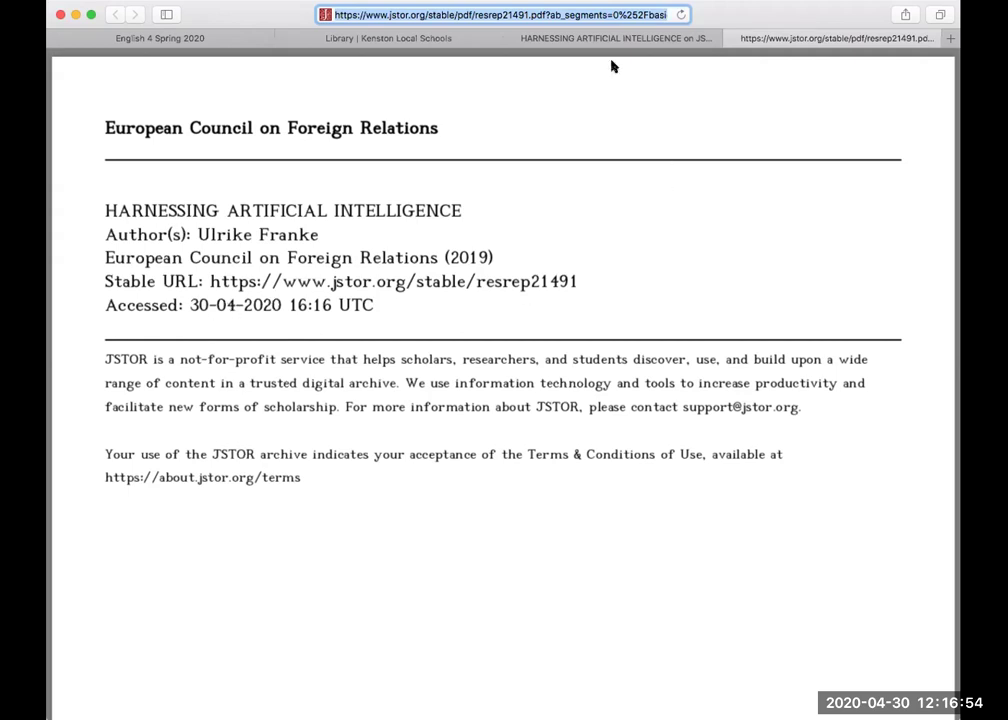
- Copy JSTOR's MLA citation for Harnessing Artificial Intelligence and switch back to Word's Document1
{"action": "left_click", "coordinate": [635, 39]}
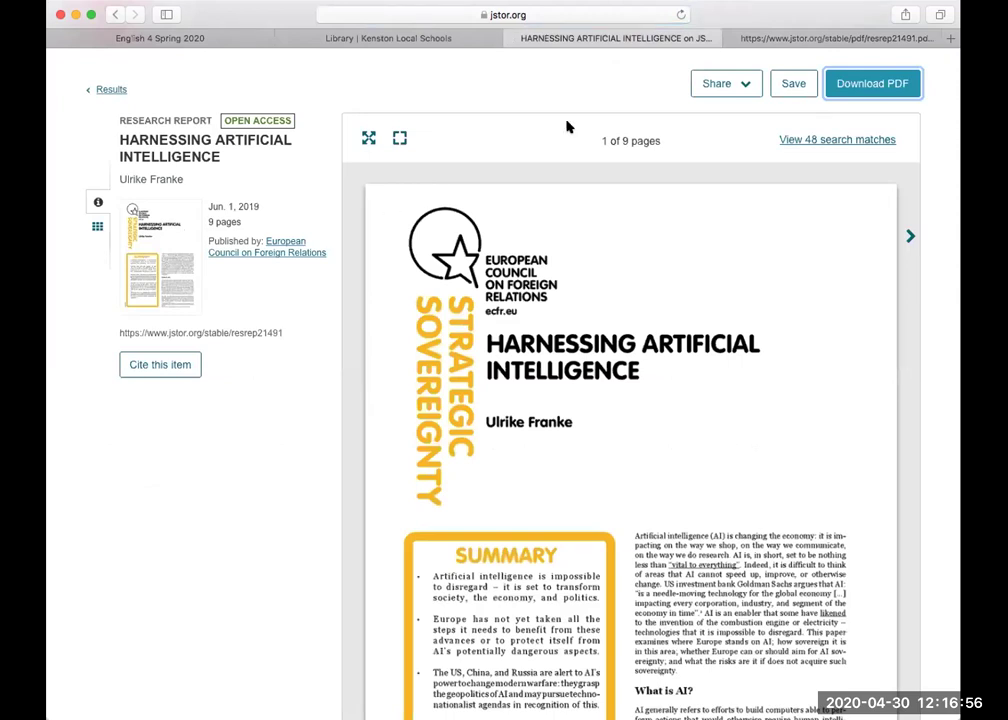
{"action": "scroll", "coordinate": [153, 75], "scroll_direction": "up", "scroll_amount": 3}
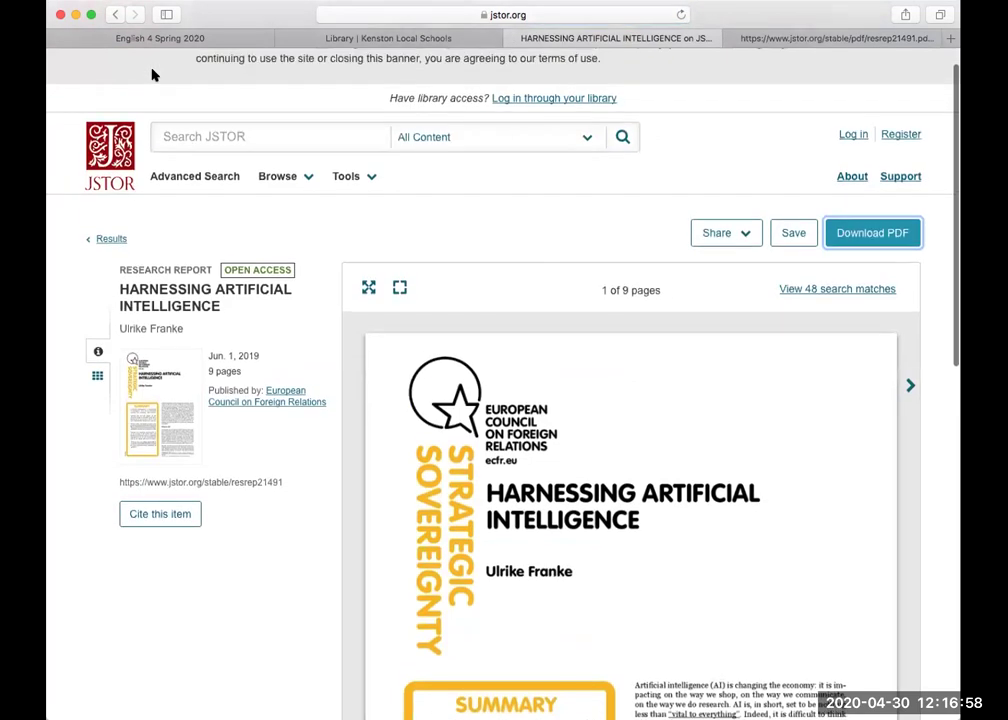
{"action": "left_click", "coordinate": [112, 16]}
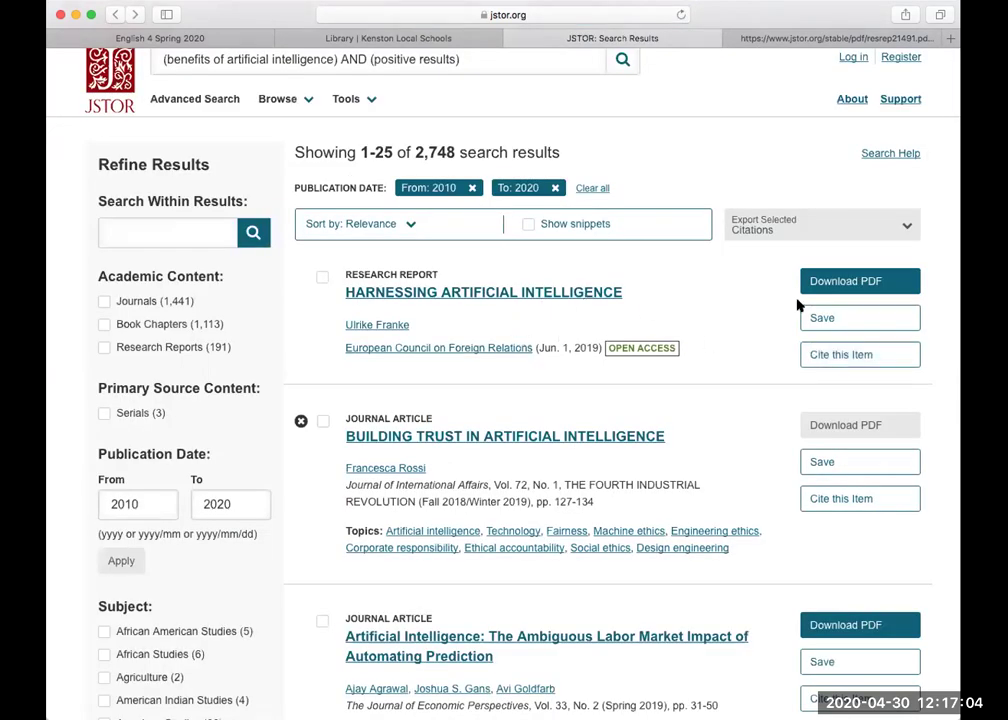
{"action": "left_click", "coordinate": [867, 356]}
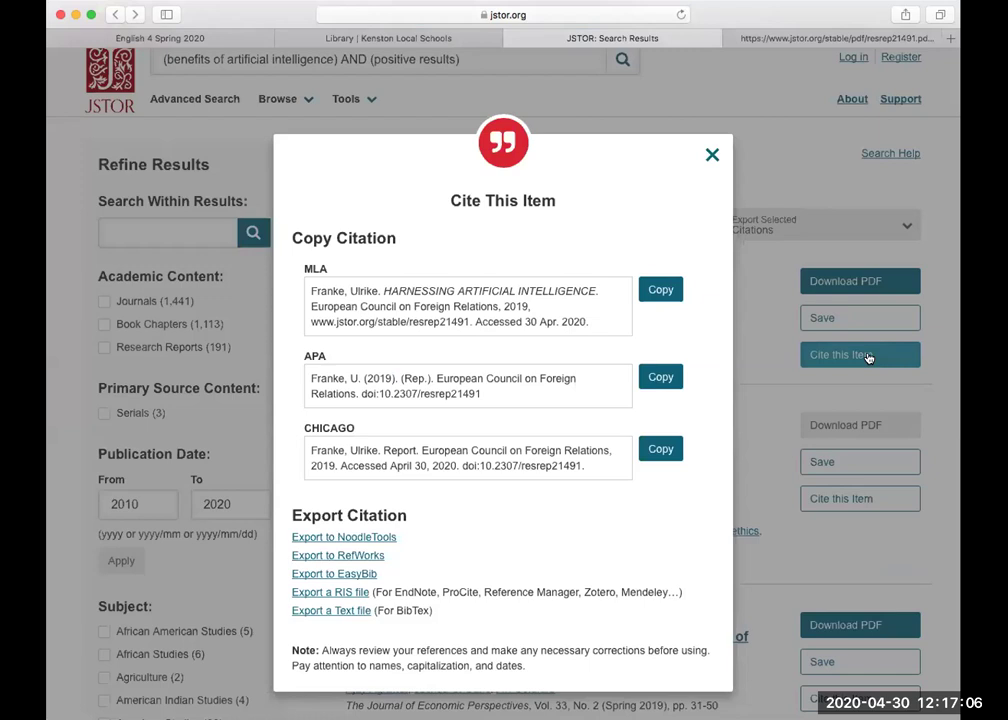
{"action": "left_click", "coordinate": [660, 449]}
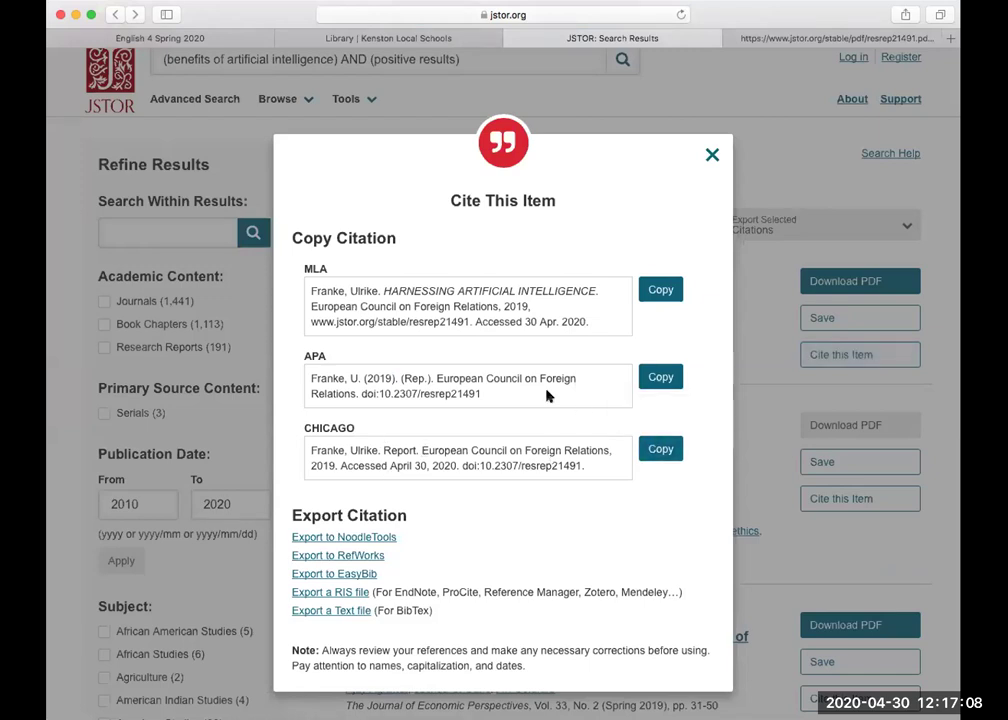
{"action": "left_click", "coordinate": [648, 291]}
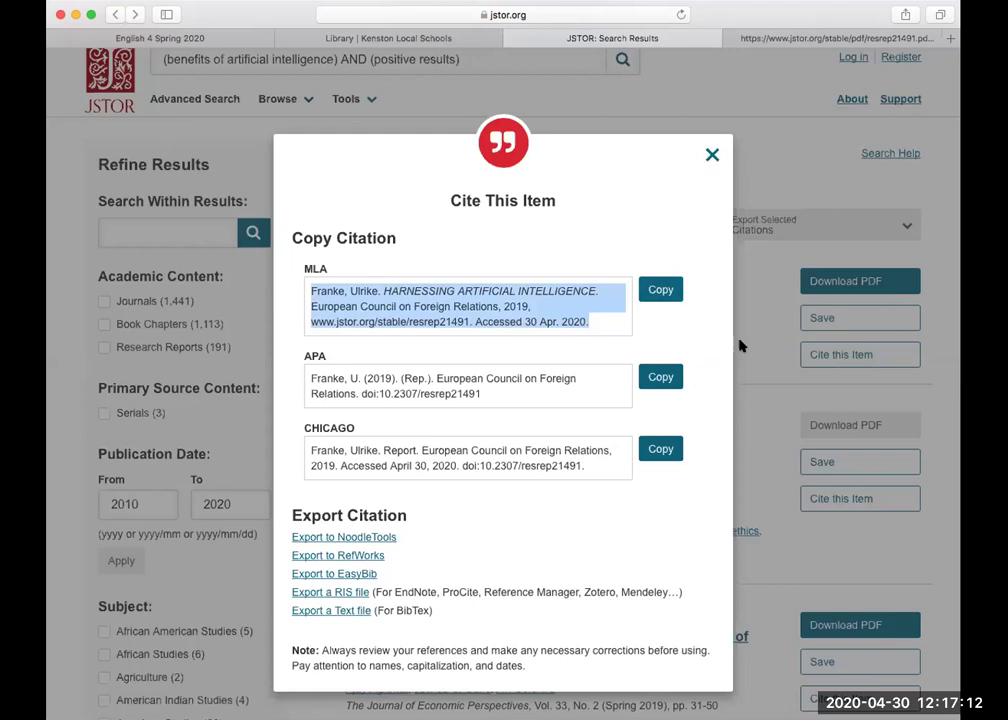
{"action": "key", "text": "super+Tab"}
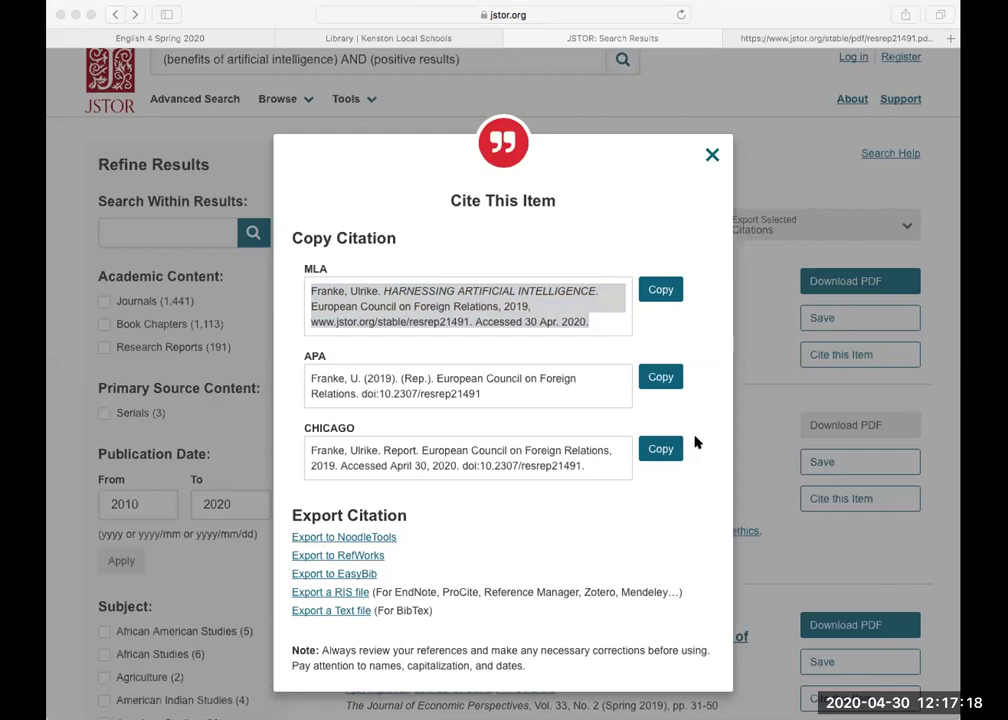
{"action": "key", "text": "super+Tab"}
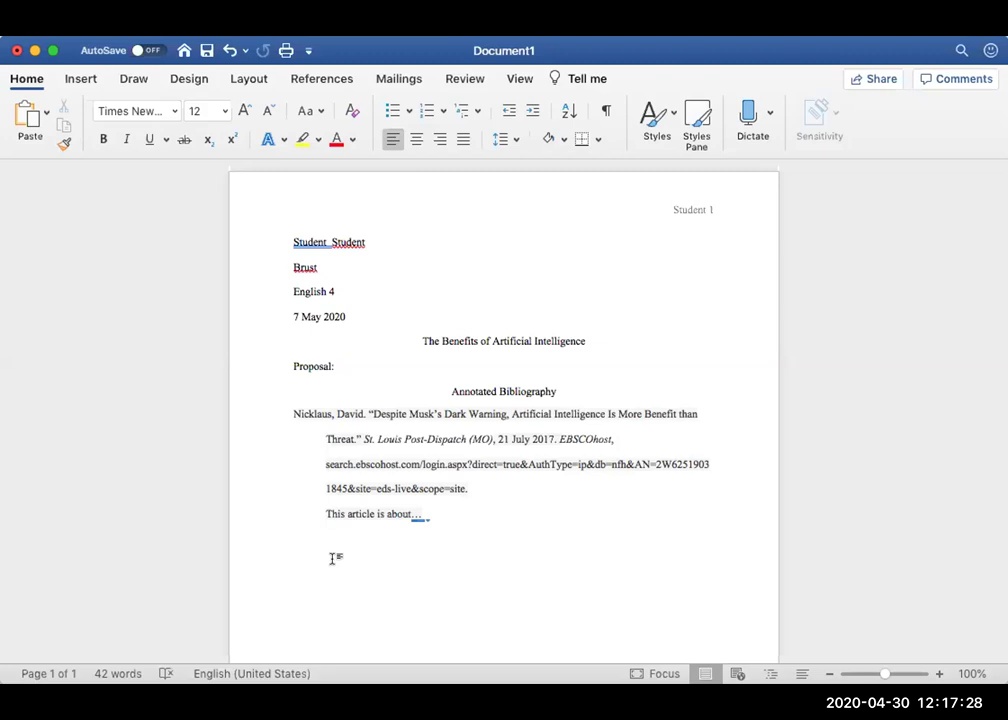
- Paste the Franke JSTOR citation below the first entry and make it Times New Roman 12-point, double-spaced
{"action": "key", "text": "super+v"}
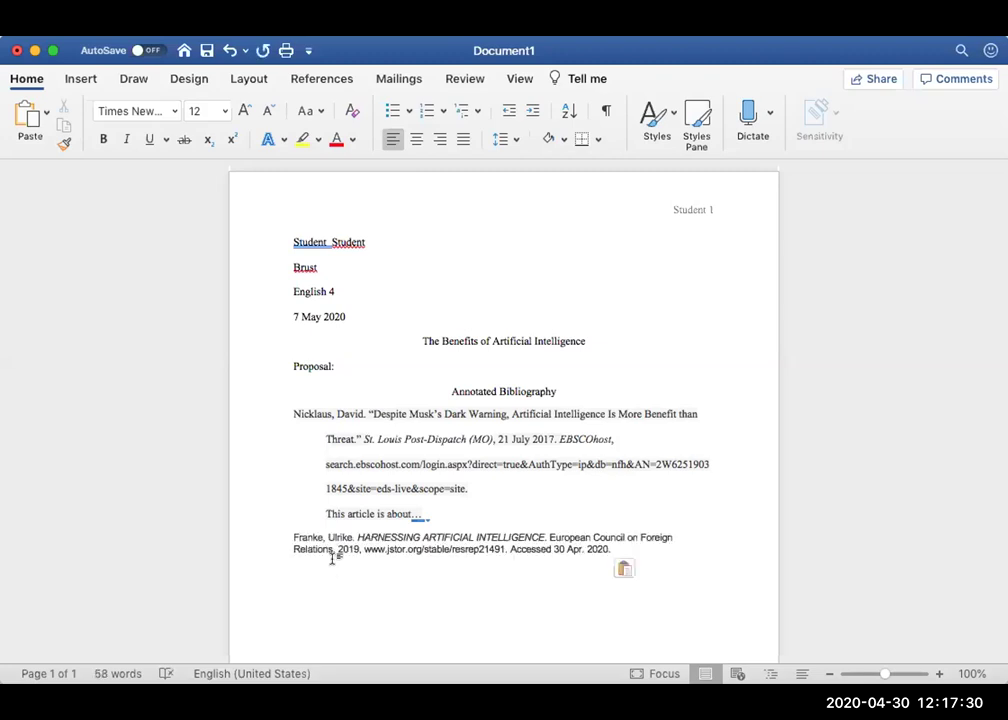
{"action": "left_click_drag", "start_coordinate": [291, 534], "coordinate": [625, 550]}
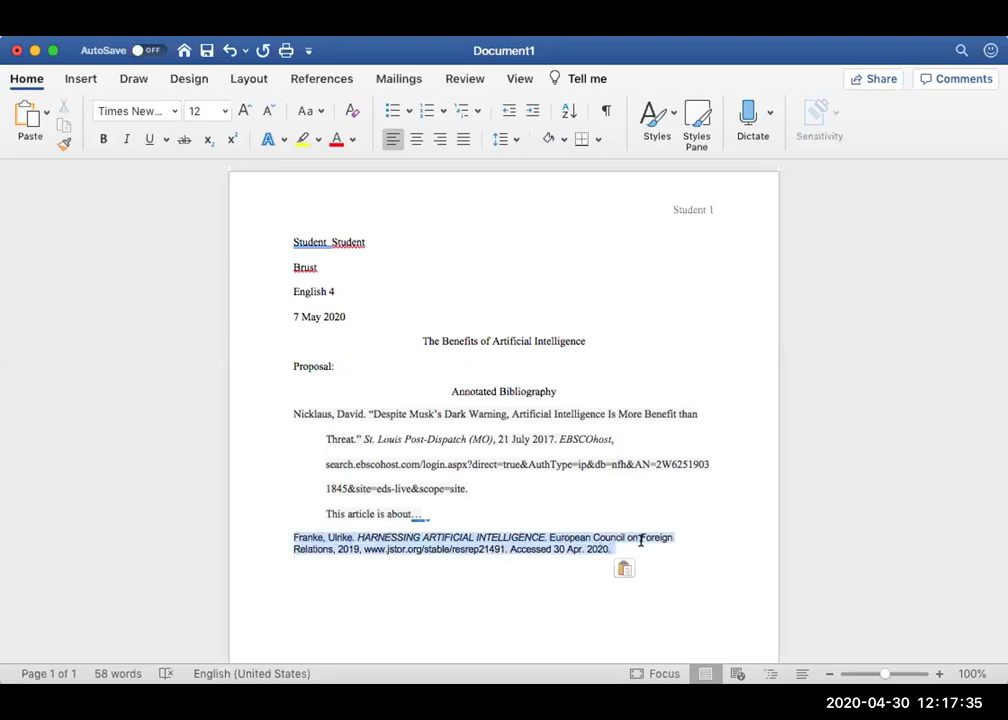
{"action": "left_click", "coordinate": [173, 111]}
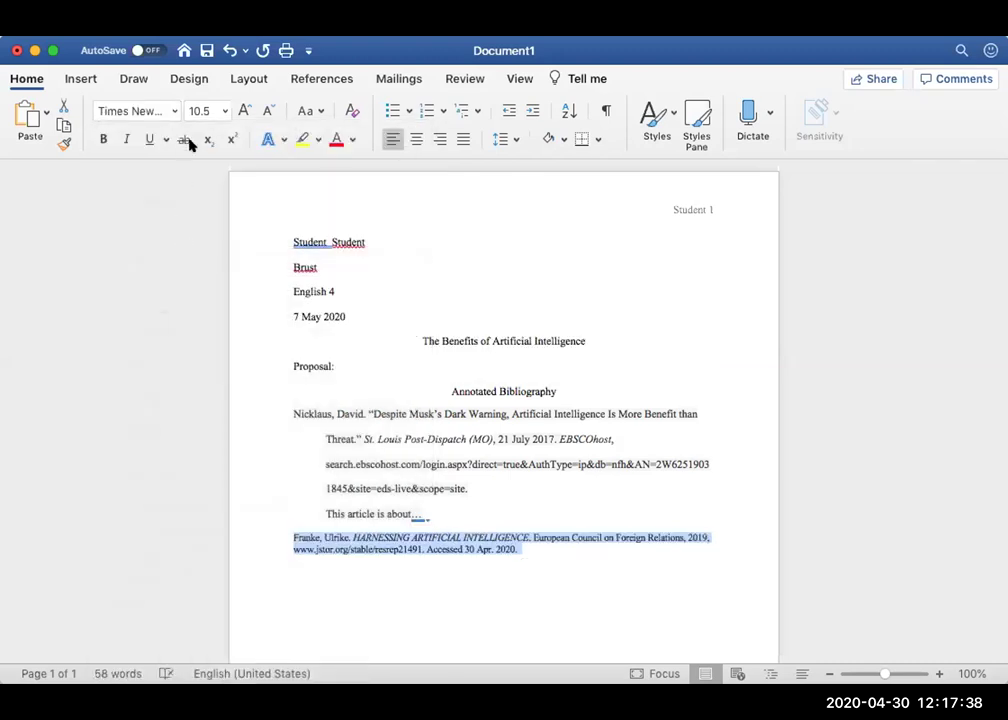
{"action": "left_click", "coordinate": [225, 111]}
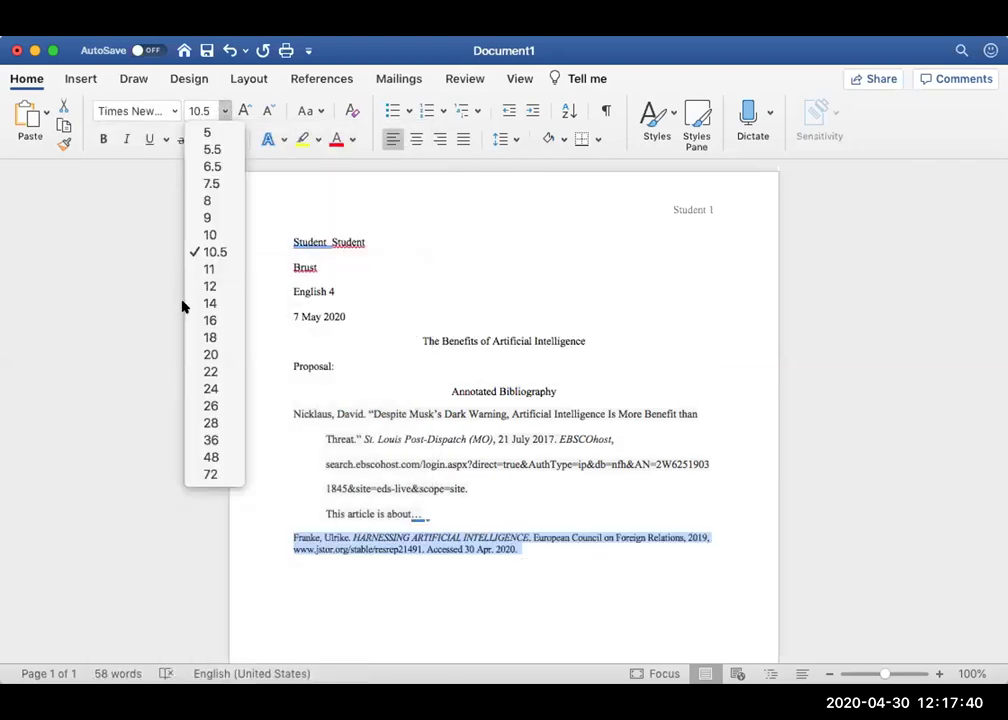
{"action": "left_click", "coordinate": [205, 285]}
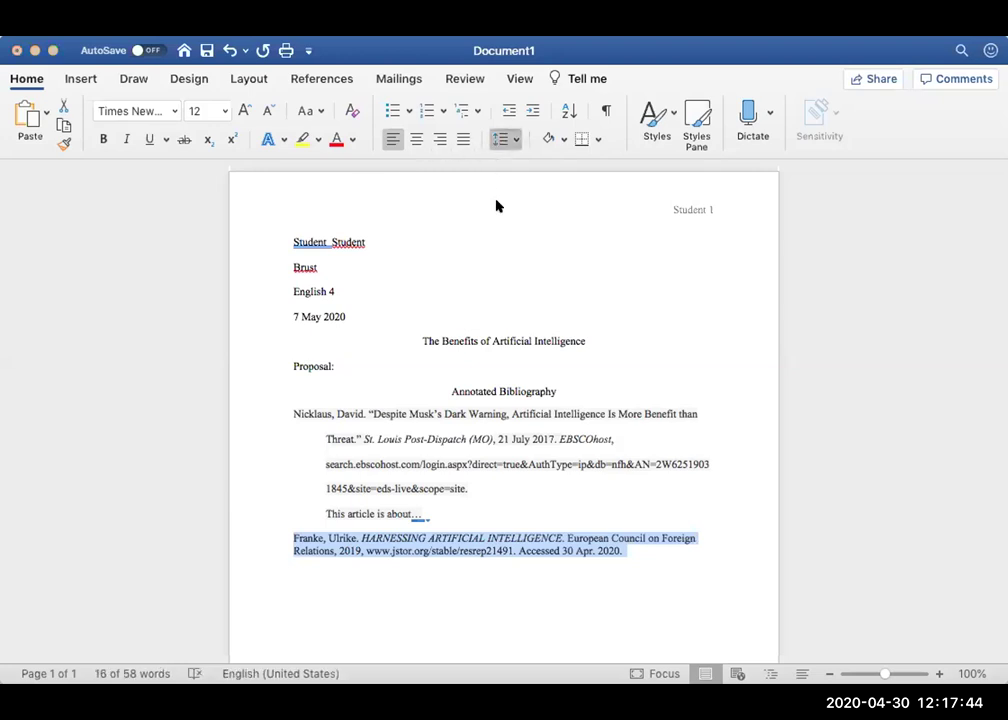
{"action": "key", "text": "super+2"}
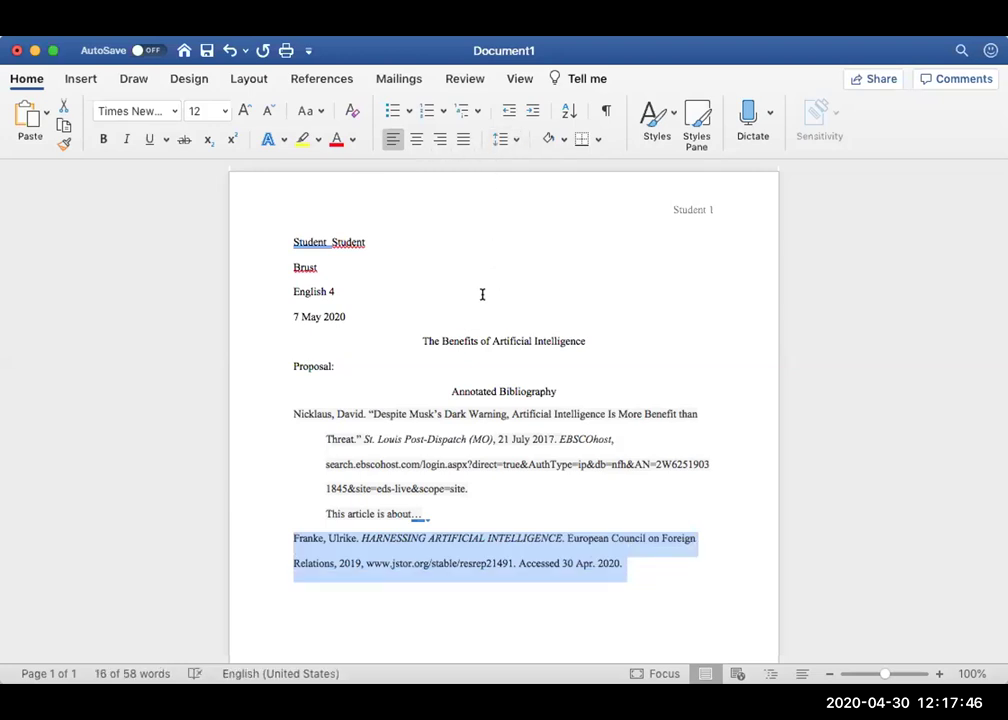
- Retype the all-caps Franke title in title case and indent its jstor address line under the first
{"action": "left_click", "coordinate": [482, 566]}
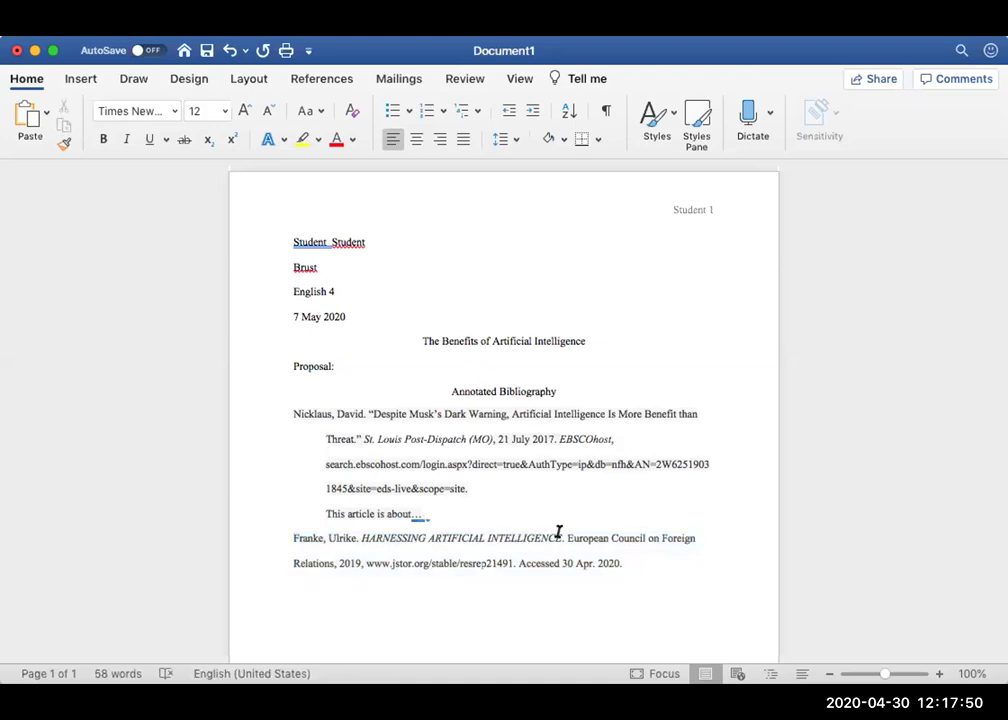
{"action": "left_click", "coordinate": [558, 538]}
{"action": "key", "text": "BackSpace"}
{"action": "key", "text": "BackSpace"}
{"action": "key", "text": "BackSpace"}
{"action": "key", "text": "BackSpace"}
{"action": "key", "text": "BackSpace"}
{"action": "key", "text": "BackSpace"}
{"action": "key", "text": "BackSpace"}
{"action": "key", "text": "BackSpace"}
{"action": "key", "text": "BackSpace"}
{"action": "key", "text": "BackSpace"}
{"action": "key", "text": "BackSpace"}
{"action": "key", "text": "BackSpace"}
{"action": "key", "text": "BackSpace"}
{"action": "key", "text": "BackSpace"}
{"action": "key", "text": "BackSpace"}
{"action": "key", "text": "BackSpace"}
{"action": "key", "text": "BackSpace"}
{"action": "key", "text": "BackSpace"}
{"action": "key", "text": "BackSpace"}
{"action": "key", "text": "BackSpace"}
{"action": "key", "text": "BackSpace"}
{"action": "key", "text": "BackSpace"}
{"action": "key", "text": "BackSpace"}
{"action": "key", "text": "BackSpace"}
{"action": "key", "text": "BackSpace"}
{"action": "key", "text": "BackSpace"}
{"action": "key", "text": "BackSpace"}
{"action": "key", "text": "BackSpace"}
{"action": "key", "text": "BackSpace"}
{"action": "key", "text": "BackSpace"}
{"action": "key", "text": "BackSpace"}
{"action": "key", "text": "BackSpace"}
{"action": "key", "text": "BackSpace"}
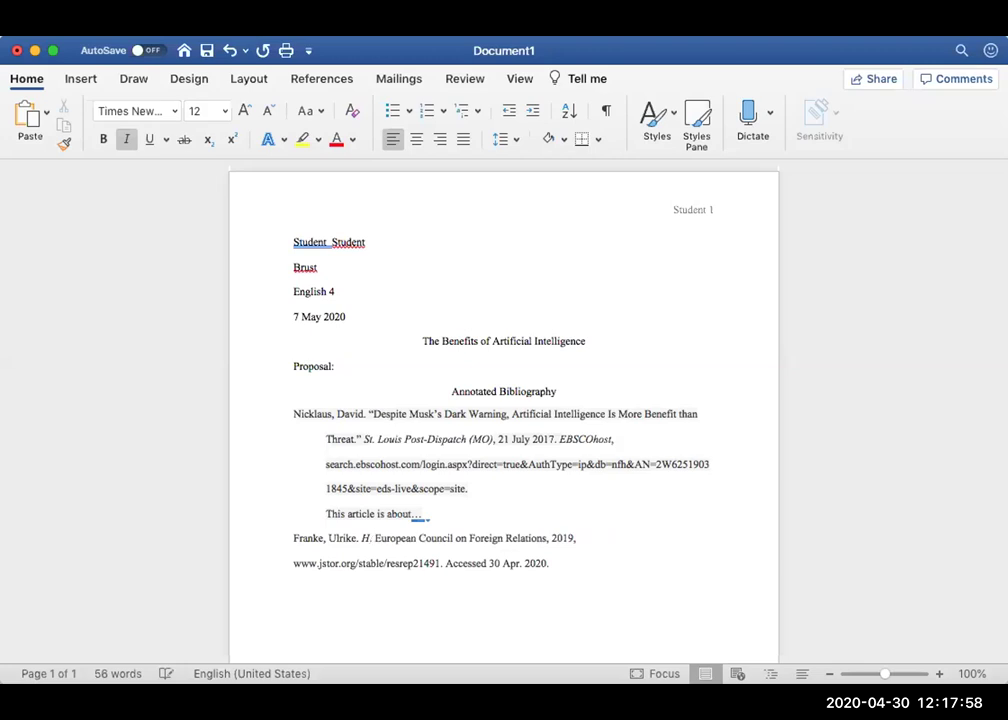
{"action": "type", "text": "arn"}
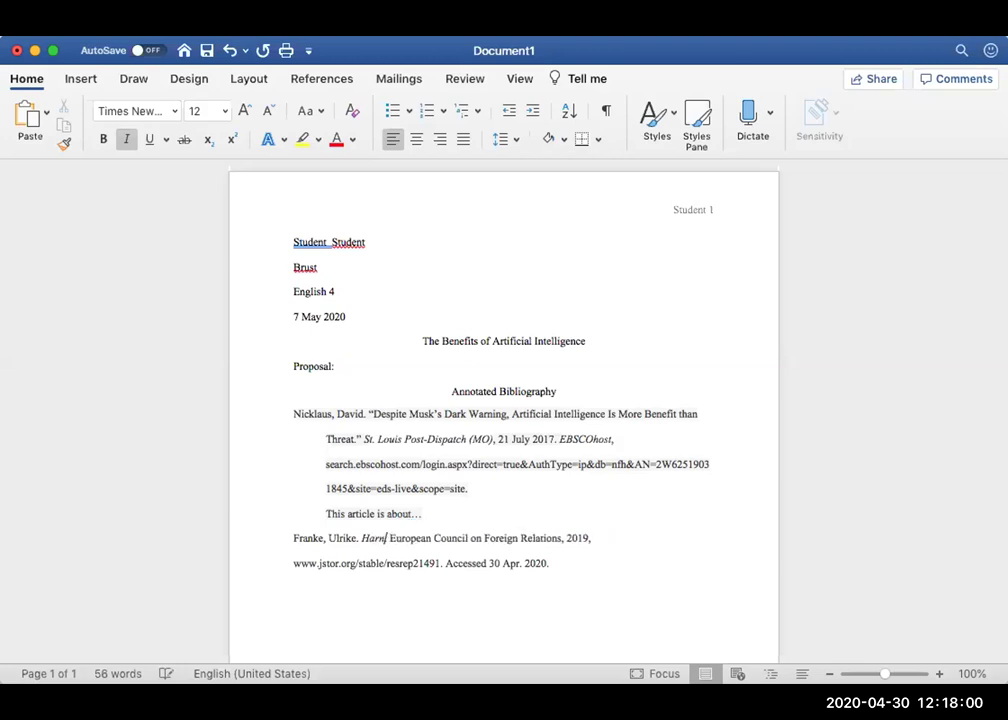
{"action": "type", "text": "ess."}
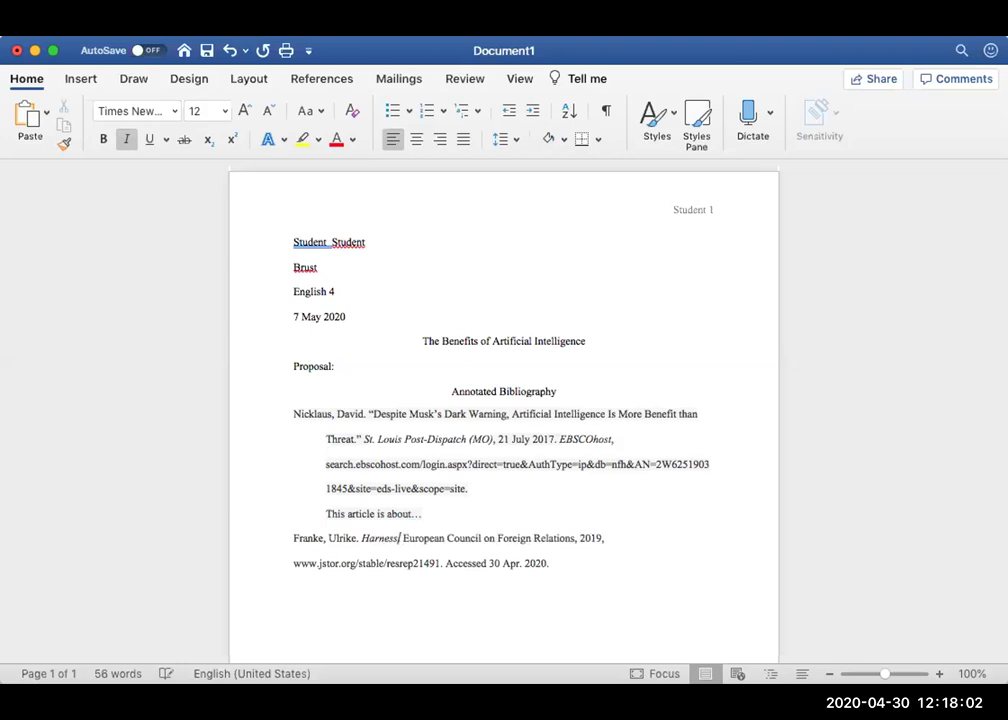
{"action": "key", "text": "BackSpace"}
{"action": "type", "text": "ing "}
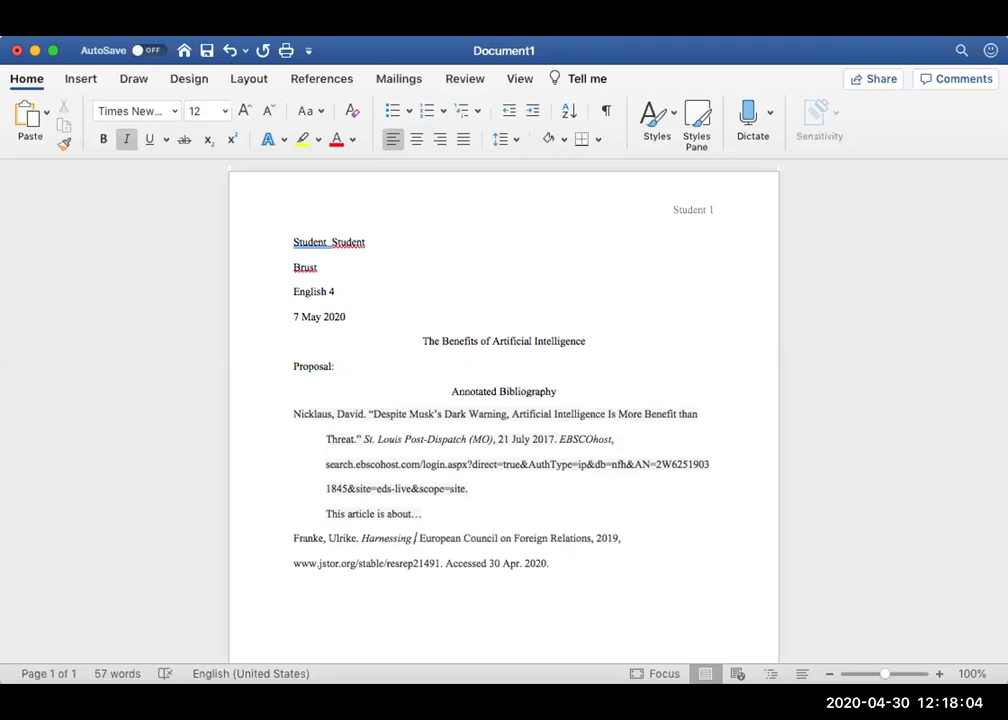
{"action": "type", "text": "Artific"}
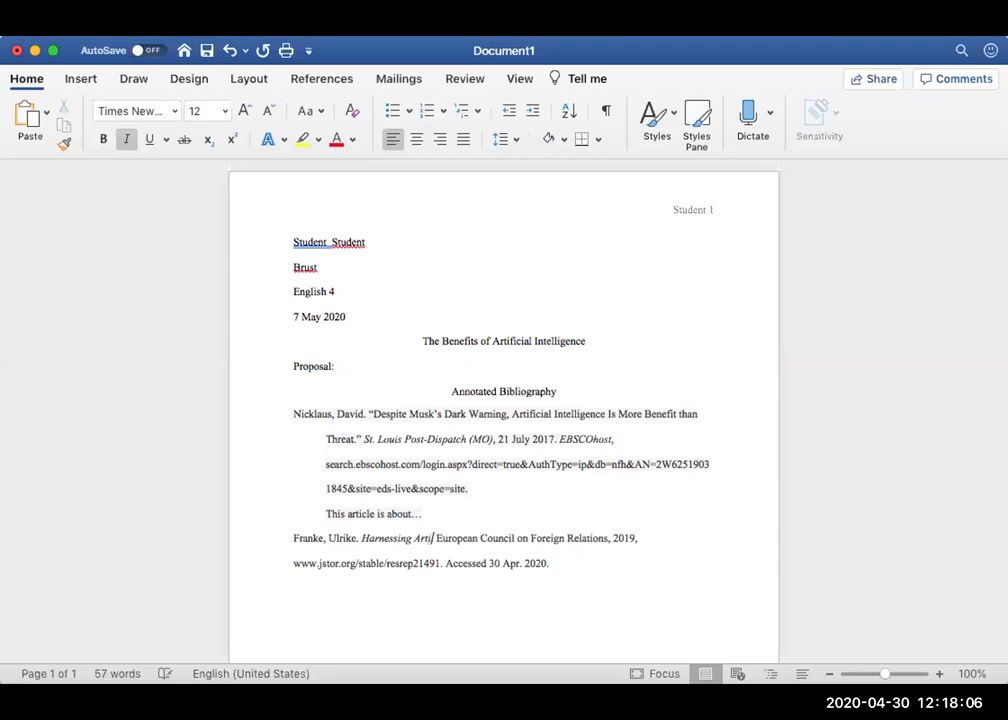
{"action": "type", "text": "ial Int"}
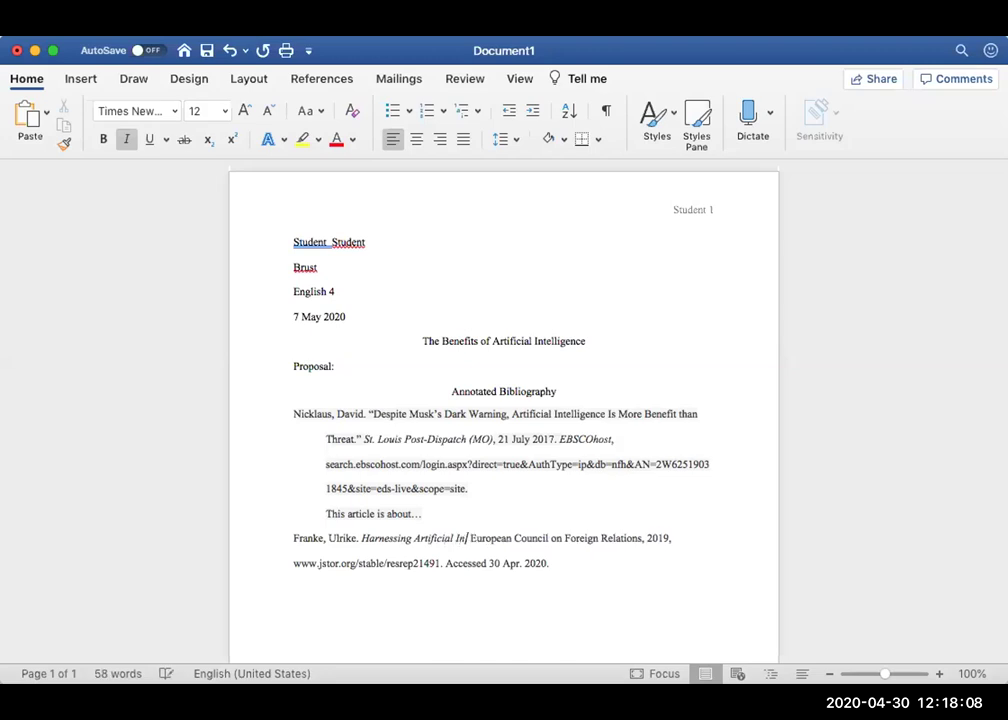
{"action": "type", "text": "eel"}
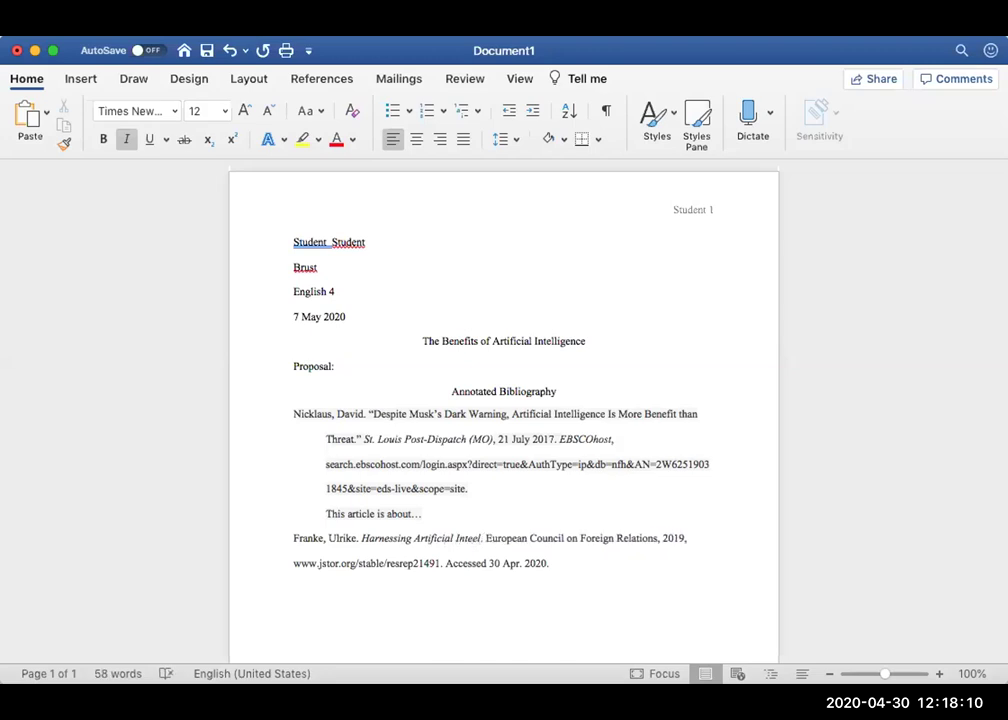
{"action": "key", "text": "BackSpace"}
{"action": "key", "text": "BackSpace"}
{"action": "key", "text": "BackSpace"}
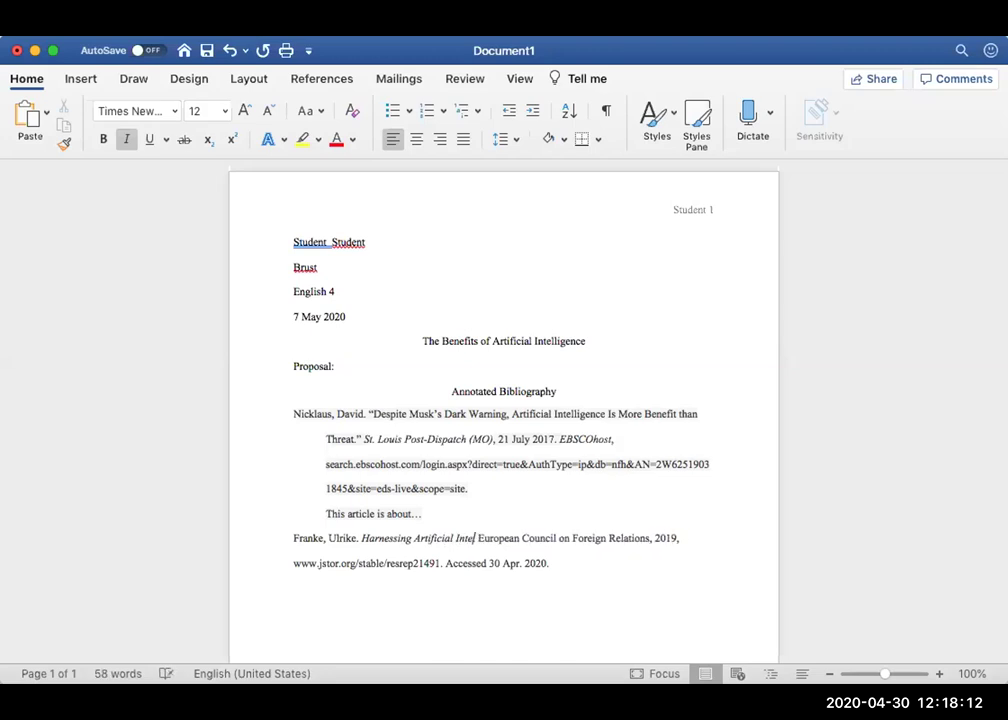
{"action": "type", "text": "llence"}
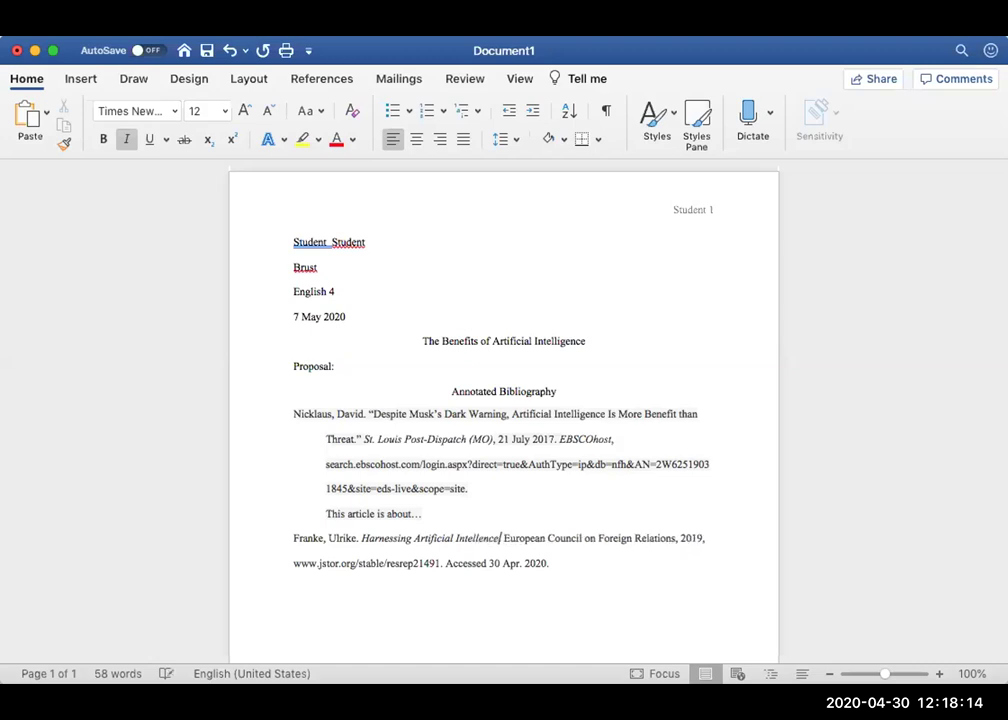
{"action": "type", "text": "."}
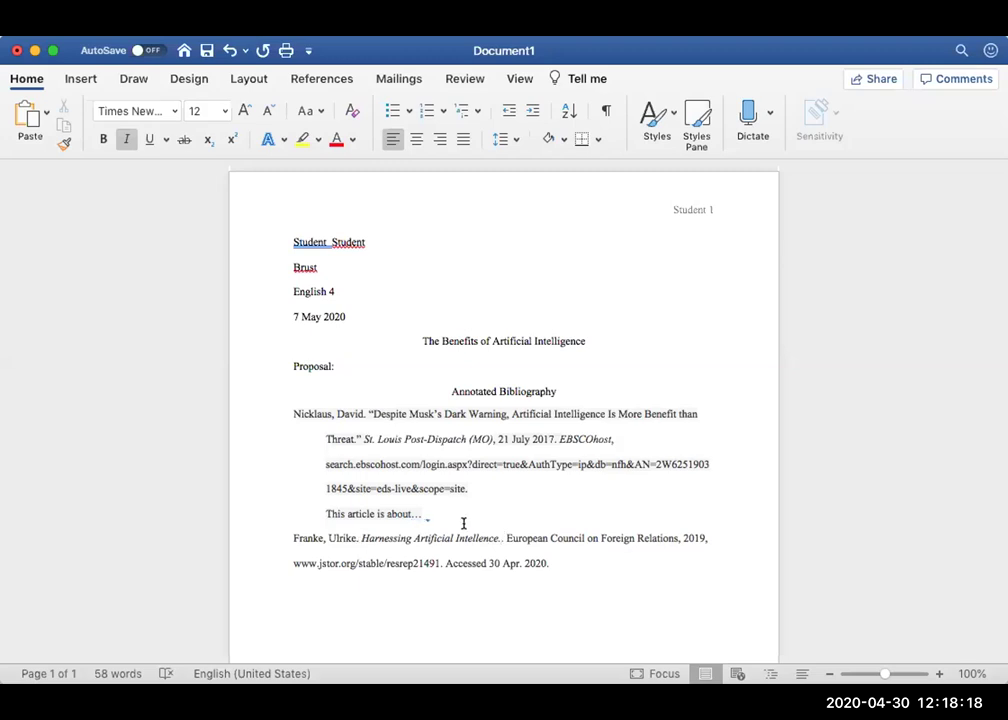
{"action": "type", "text": "."}
{"action": "left_click", "coordinate": [294, 563]}
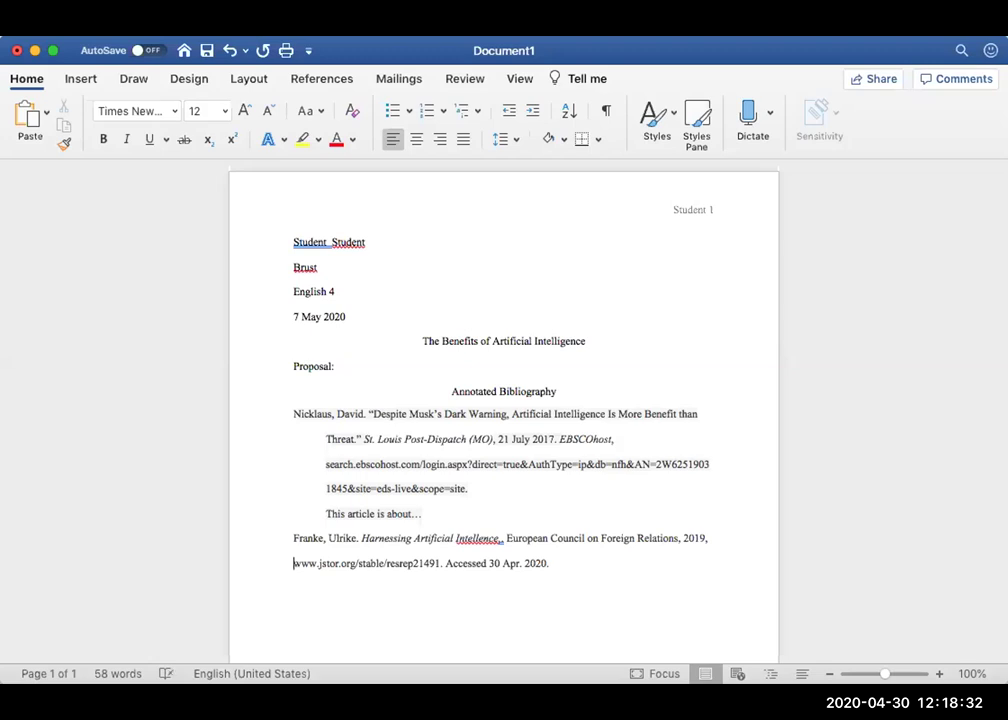
{"action": "key", "text": "Tab"}
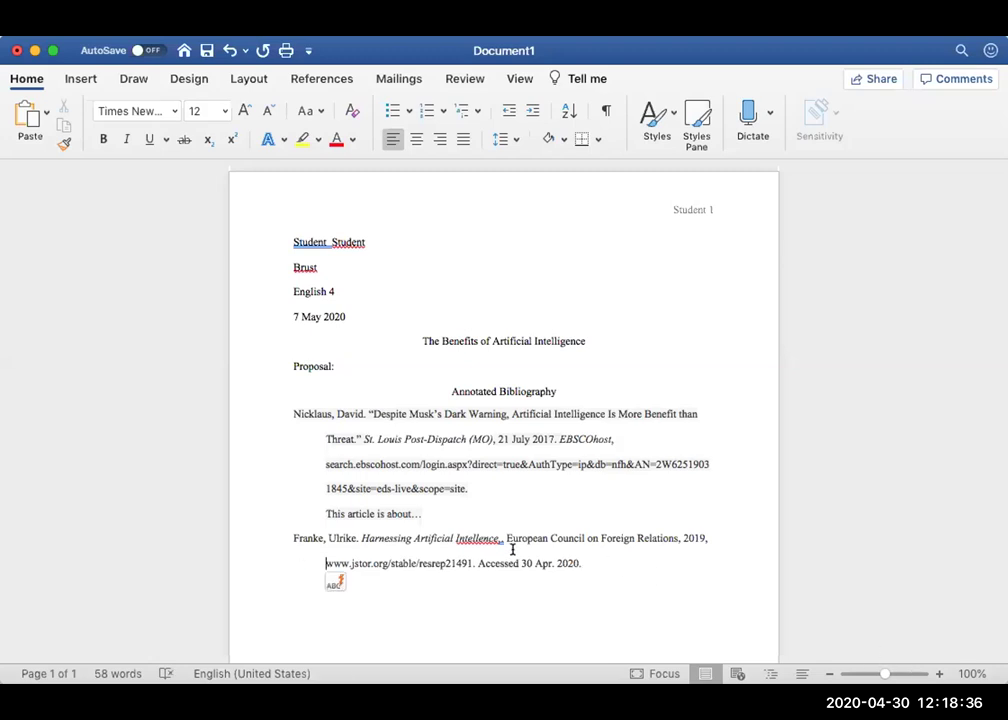
- Correct the title to 'Harnessing Artificial Intelligence.' and begin the annotation 'Franke discusses the key elements of ...'
{"action": "right_click", "coordinate": [480, 538]}
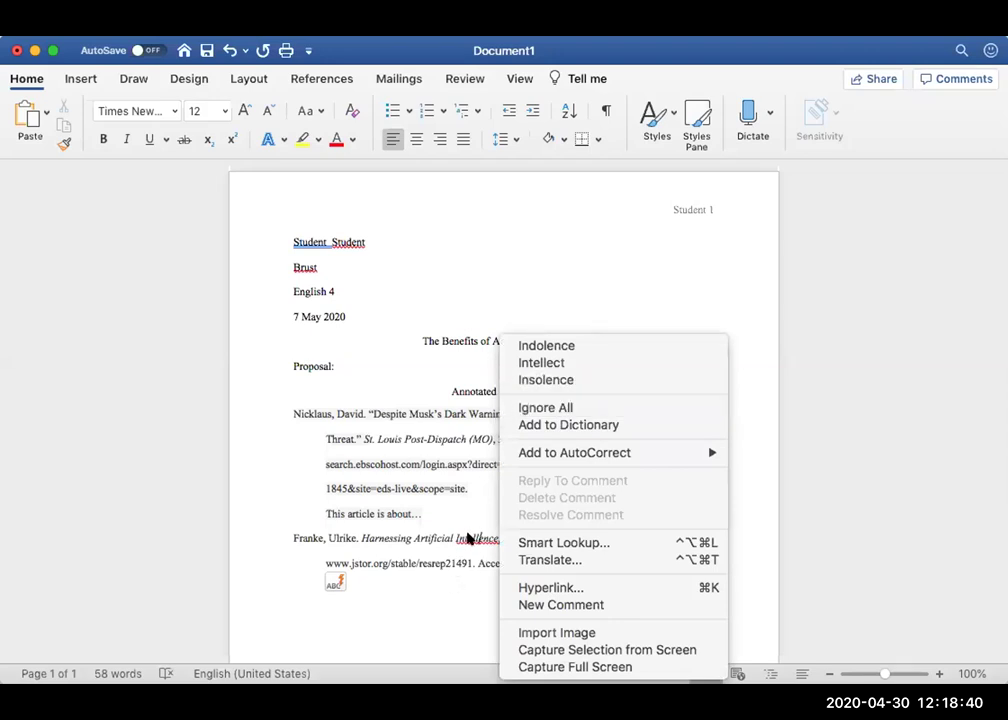
{"action": "left_click", "coordinate": [469, 540]}
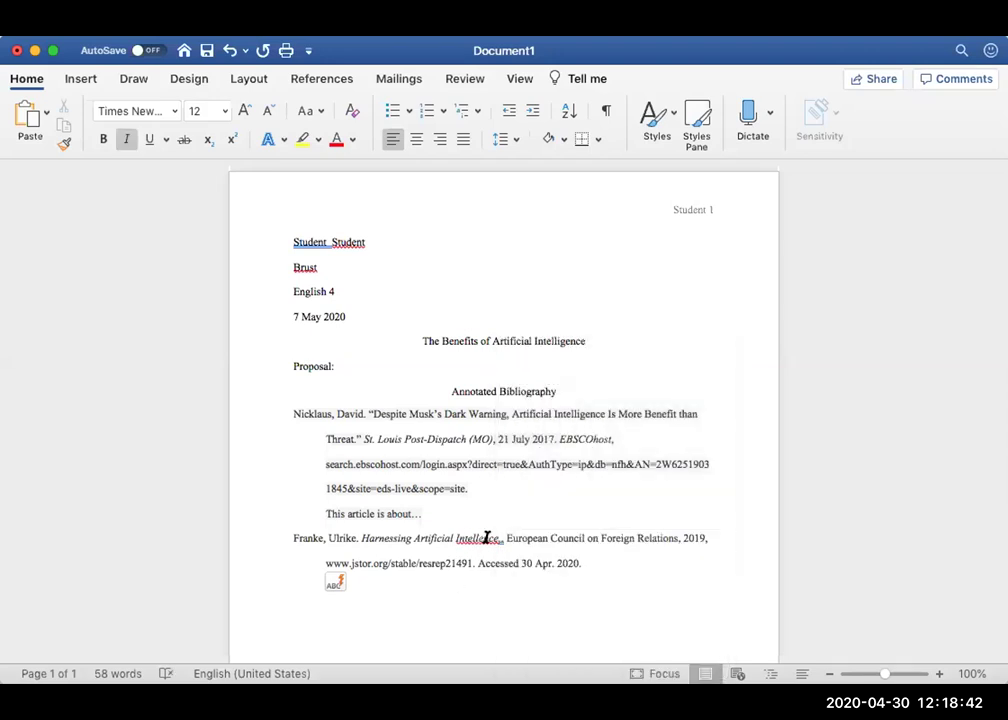
{"action": "type", "text": "ig"}
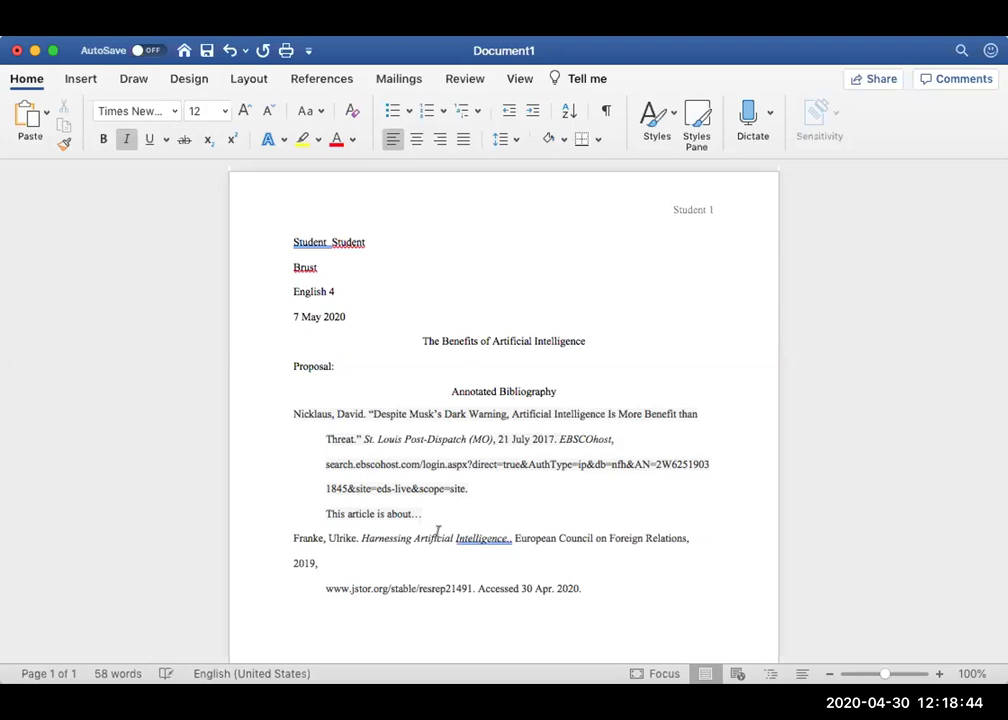
{"action": "right_click", "coordinate": [494, 539]}
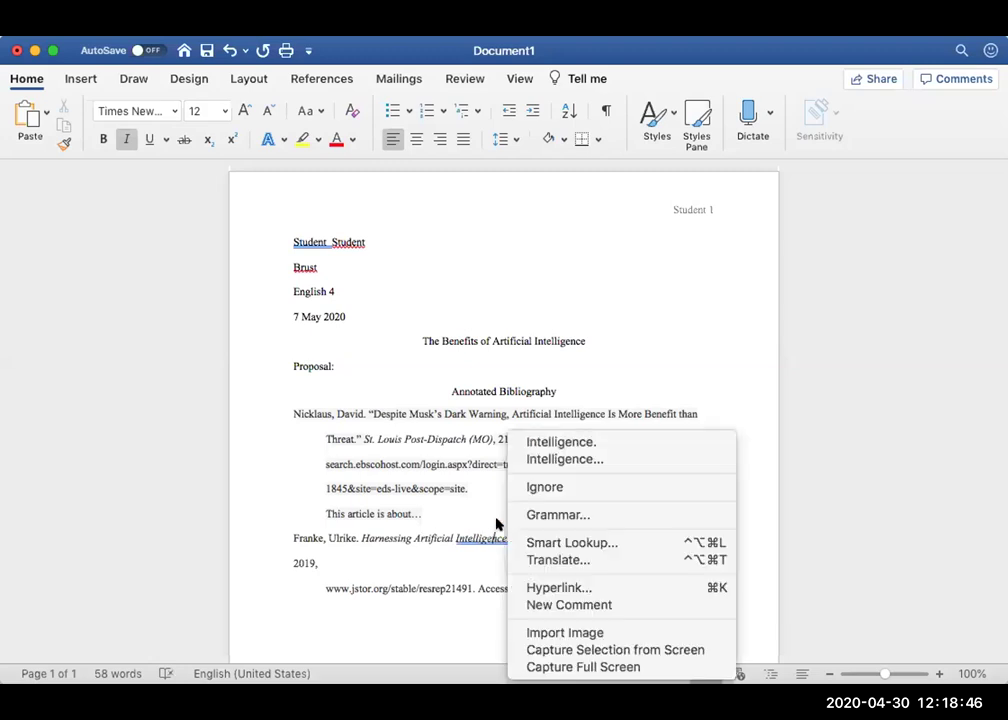
{"action": "left_click", "coordinate": [516, 441]}
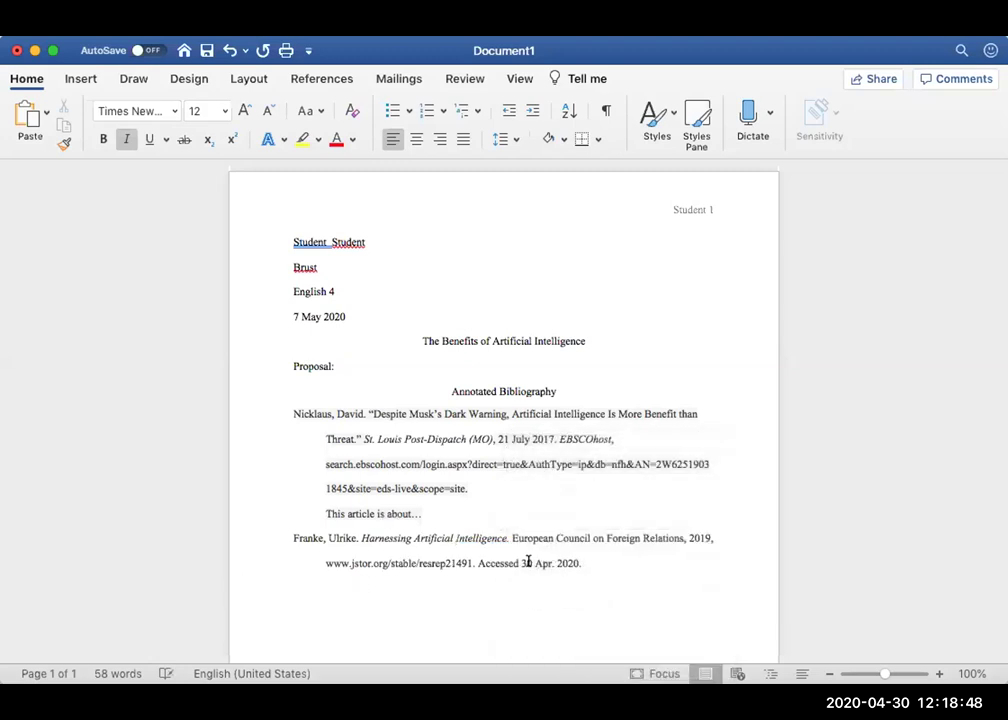
{"action": "left_click", "coordinate": [293, 585]}
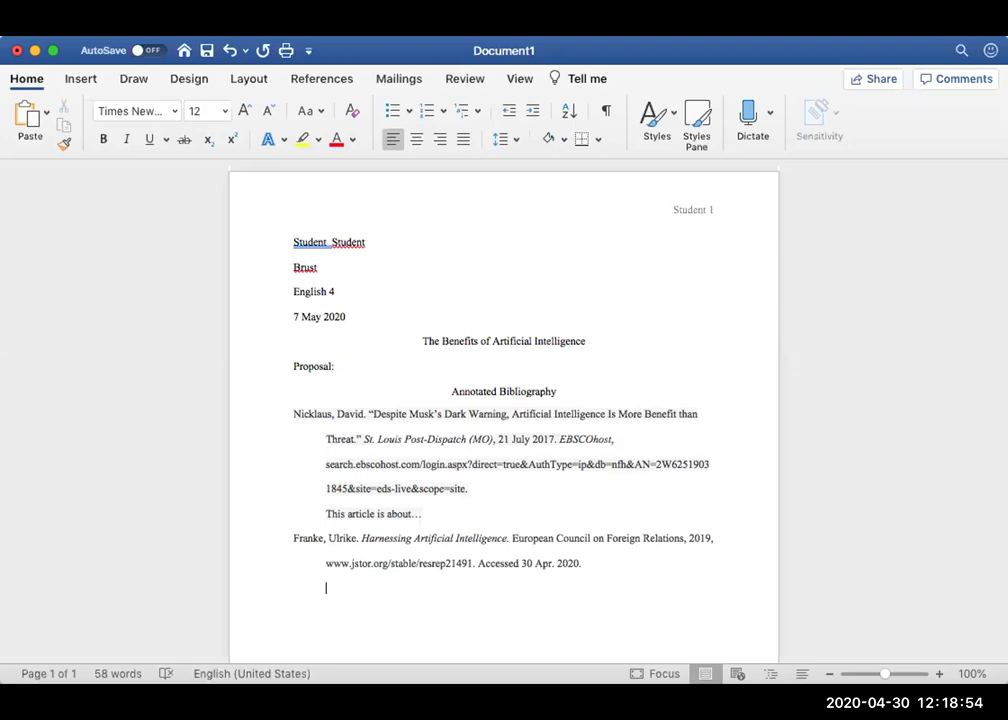
{"action": "type", "text": "Franke discusses the key elements of "}
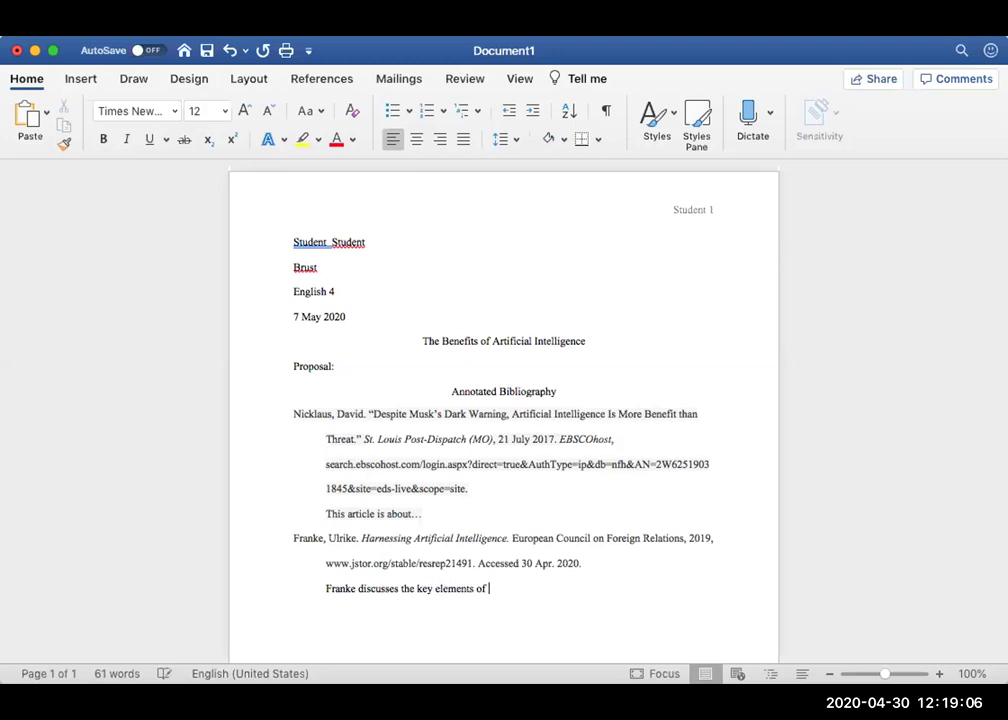
{"action": "type", "text": "..."}
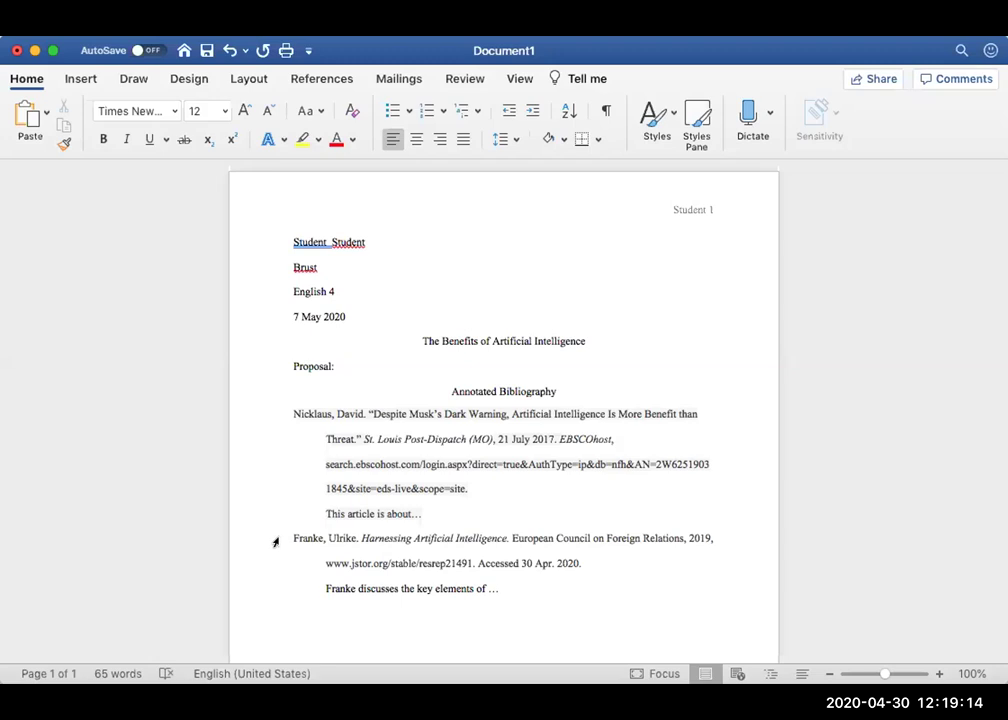
- Cut the Franke citation and annotation and paste them on a new line above the Nicklaus entry
{"action": "mouse_move", "coordinate": [291, 536]}
{"action": "left_mouse_down"}
{"action": "mouse_move", "coordinate": [461, 533]}
{"action": "mouse_move", "coordinate": [603, 583]}
{"action": "left_mouse_up"}
{"action": "key", "text": "super+c"}
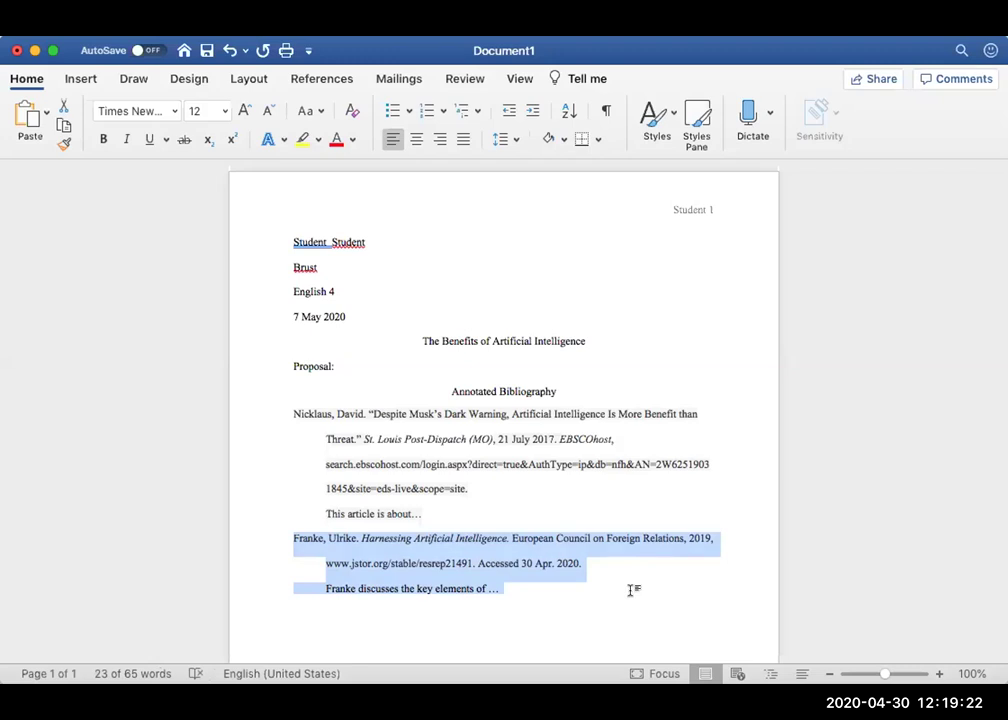
{"action": "key", "text": "BackSpace"}
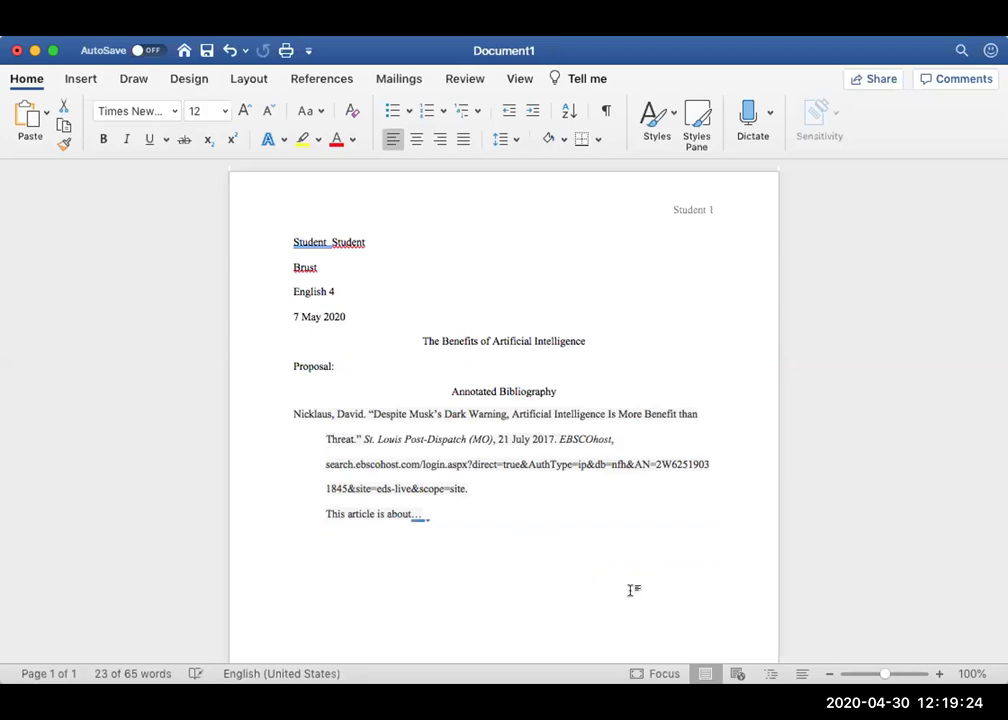
{"action": "left_click", "coordinate": [292, 410]}
{"action": "key", "text": "Return"}
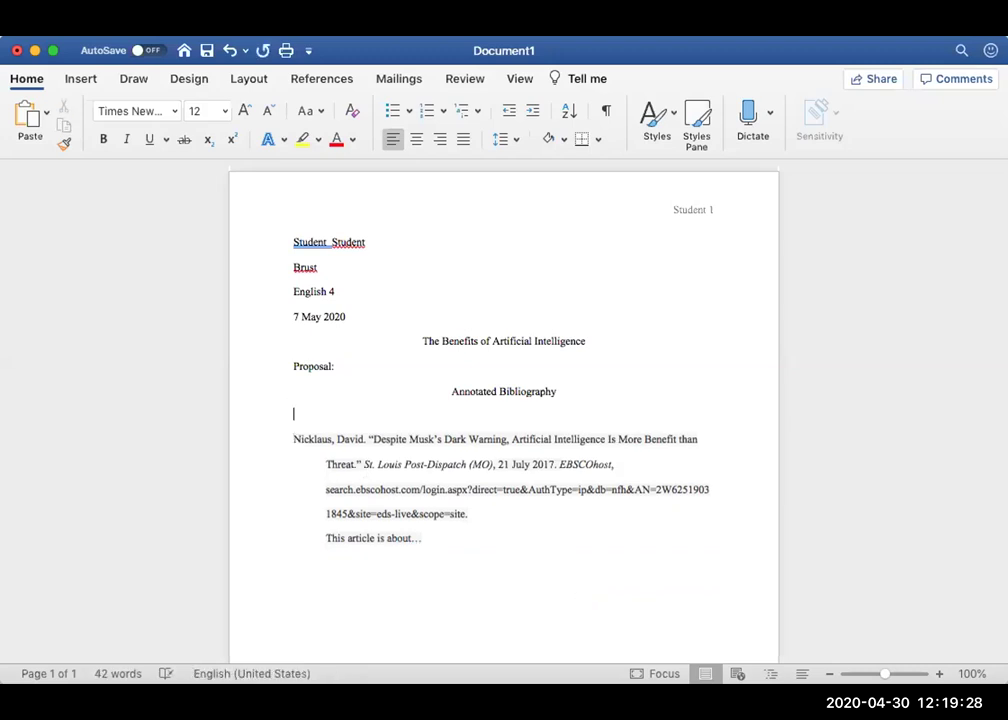
{"action": "left_click", "coordinate": [293, 413]}
{"action": "key", "text": "super+v"}
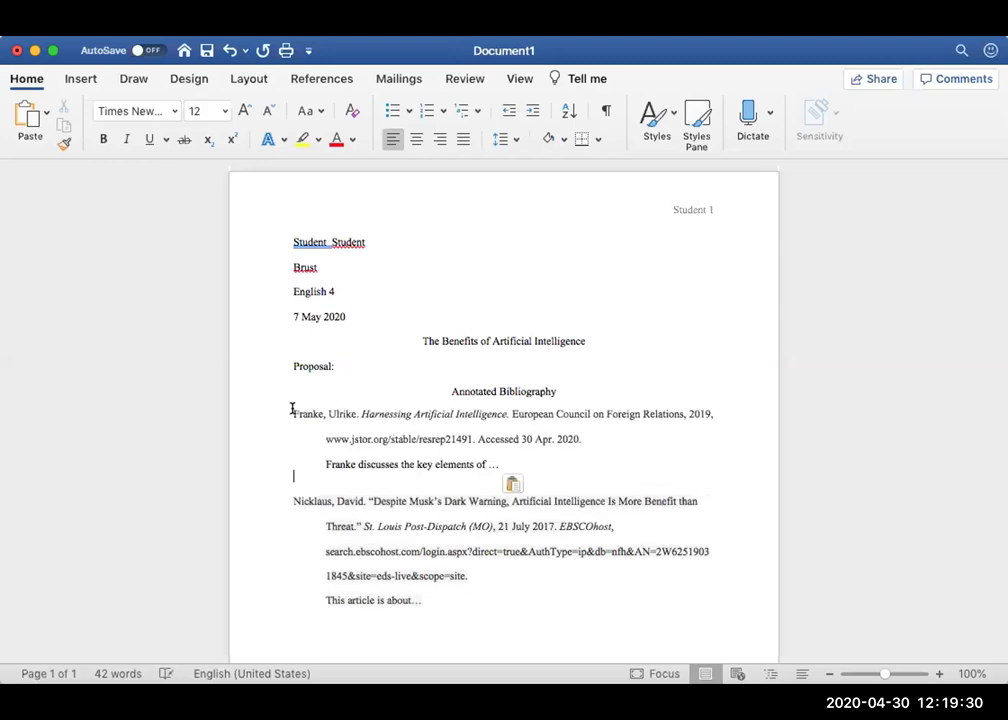
{"action": "key", "text": "BackSpace"}
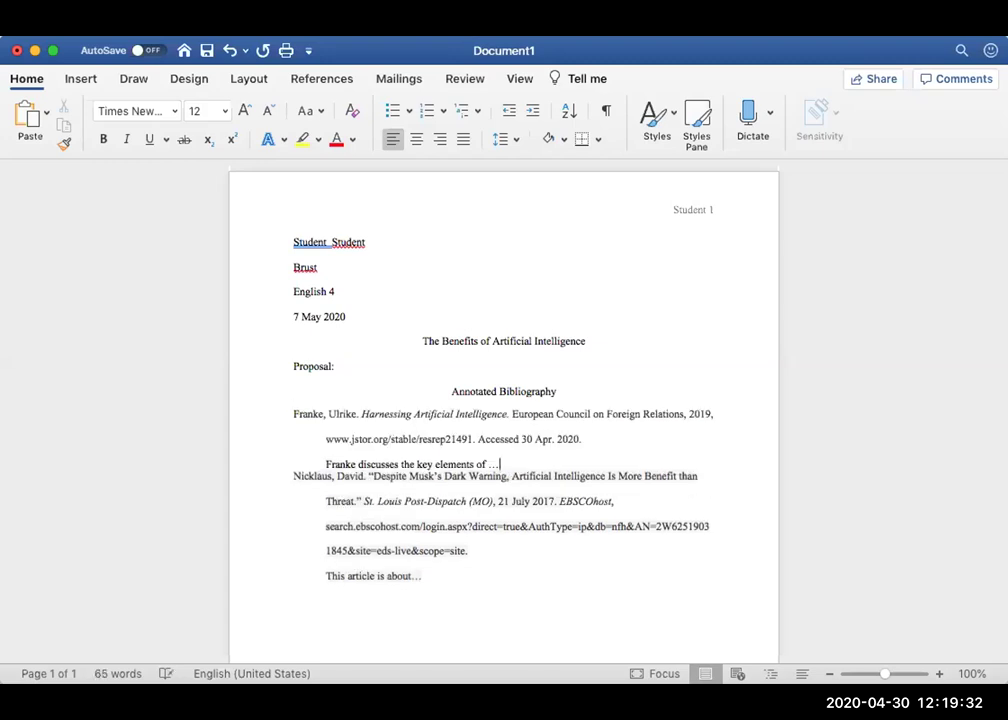
{"action": "key", "text": "Return"}
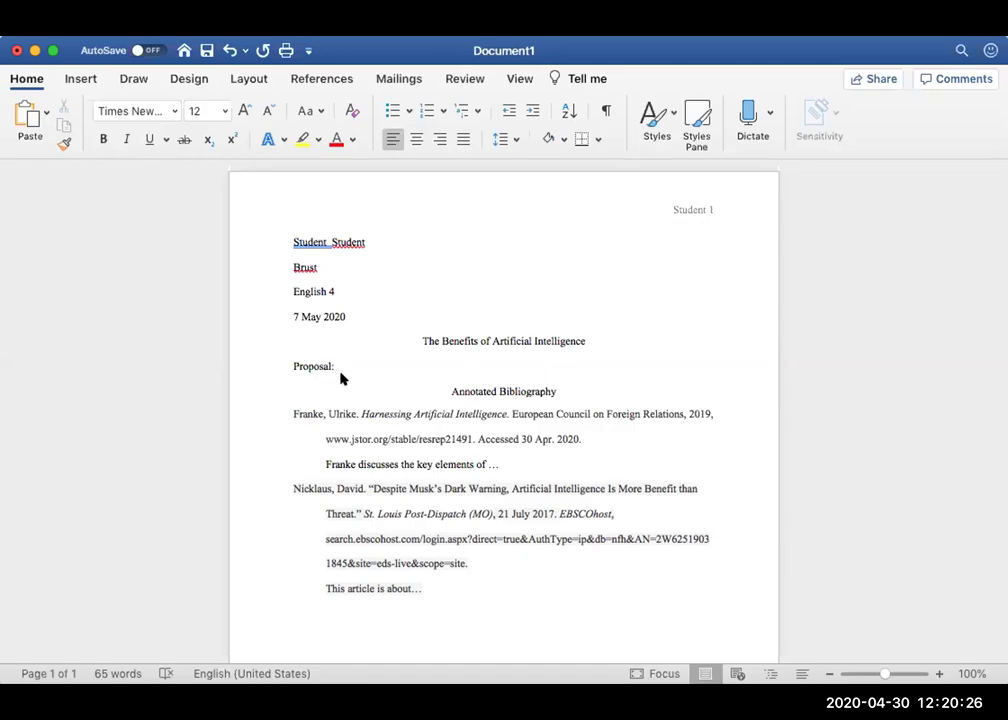
- Return to JSTOR, close the Cite This Item window, and scroll down the search results
{"action": "key", "text": "super+Tab"}
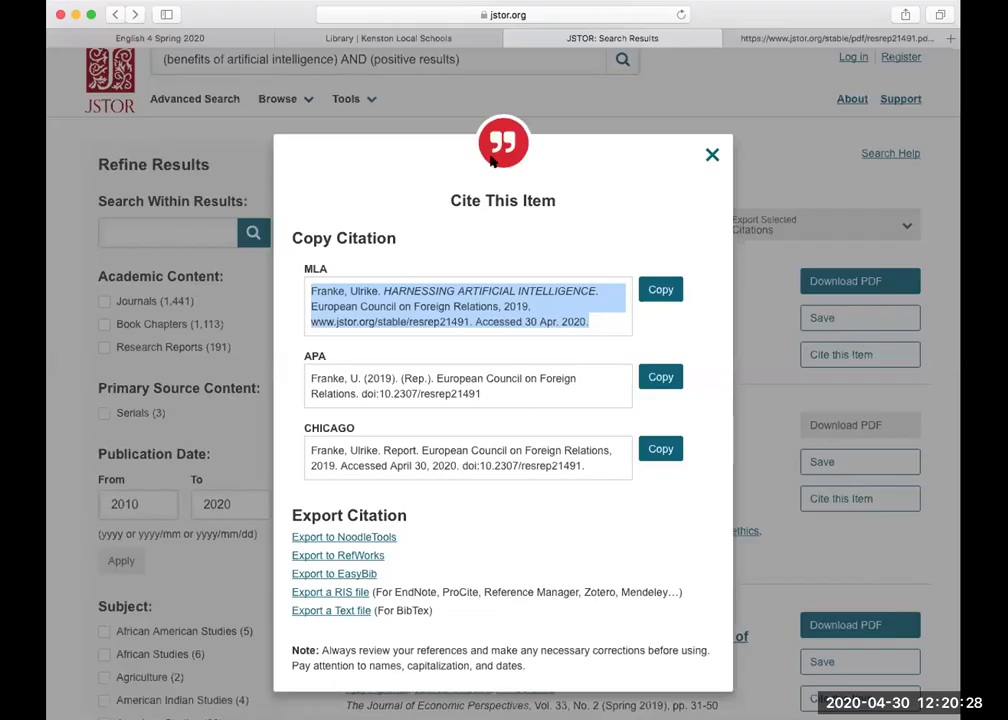
{"action": "left_click", "coordinate": [709, 157]}
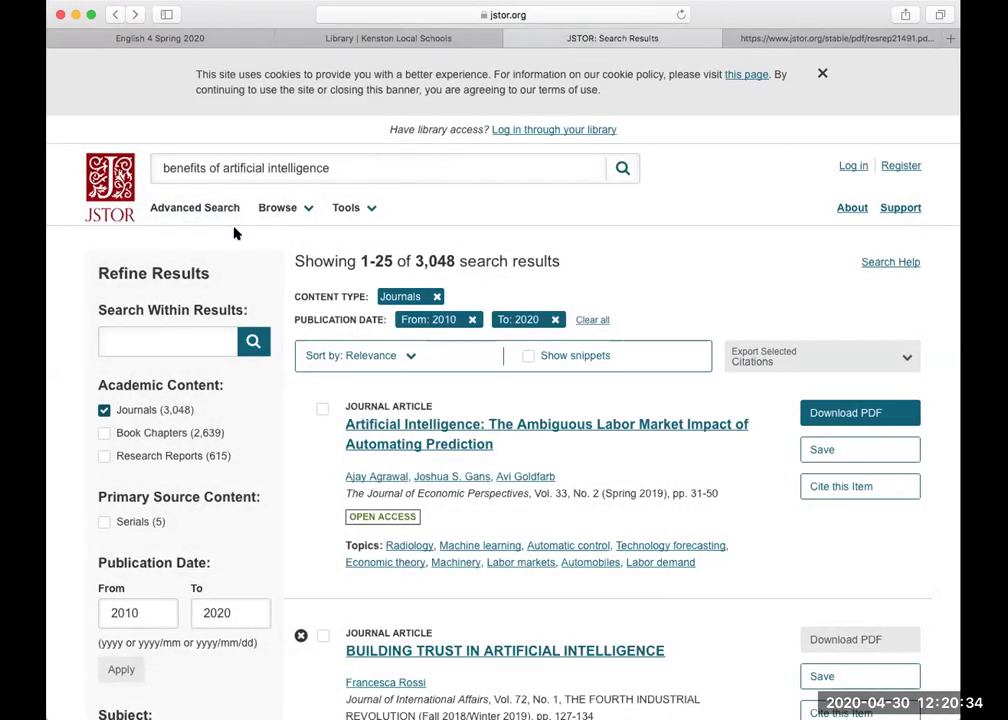
{"action": "scroll", "coordinate": [386, 442], "scroll_direction": "down", "scroll_amount": 5}
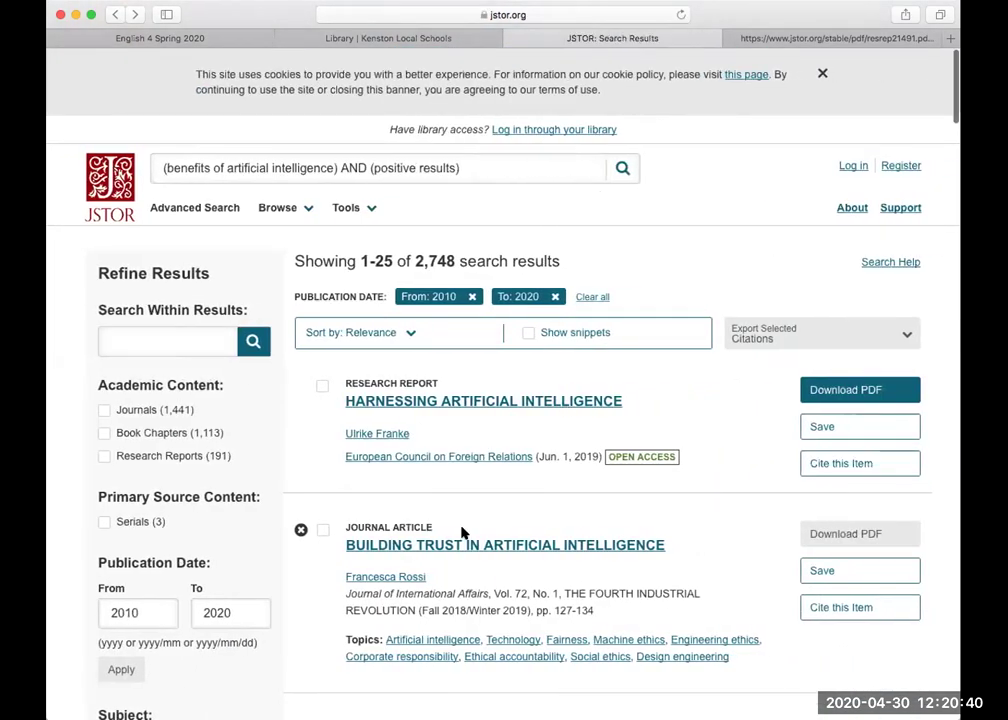
{"action": "scroll", "coordinate": [487, 574], "scroll_direction": "down", "scroll_amount": 3}
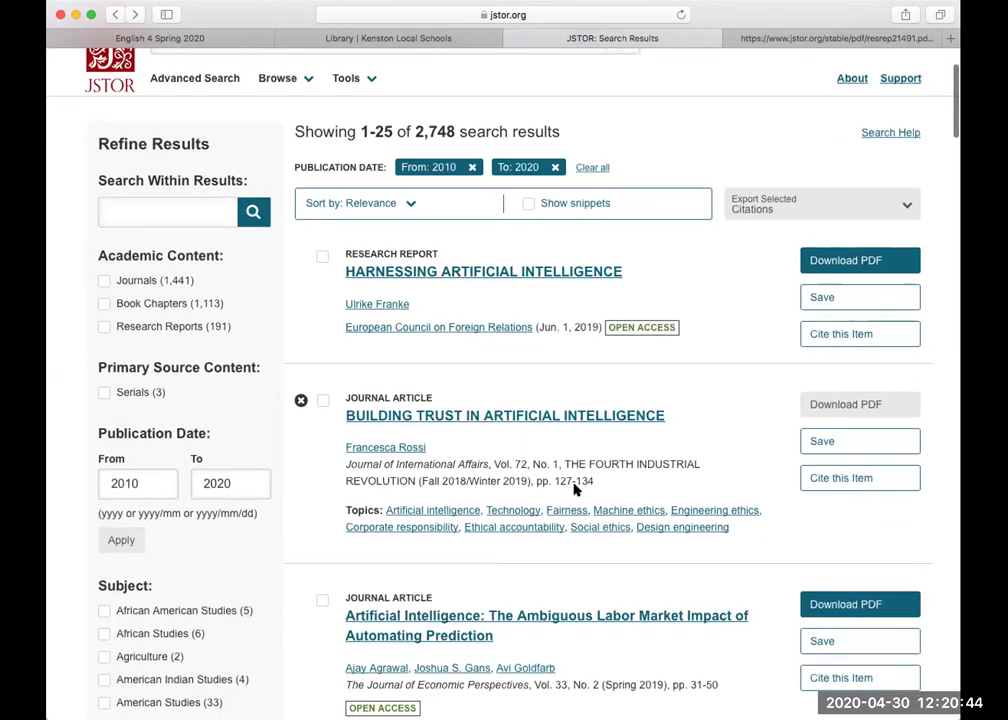
- Open the Building Trust in Artificial Intelligence article and dismiss its library login and free-reading prompts
{"action": "left_click", "coordinate": [552, 419]}
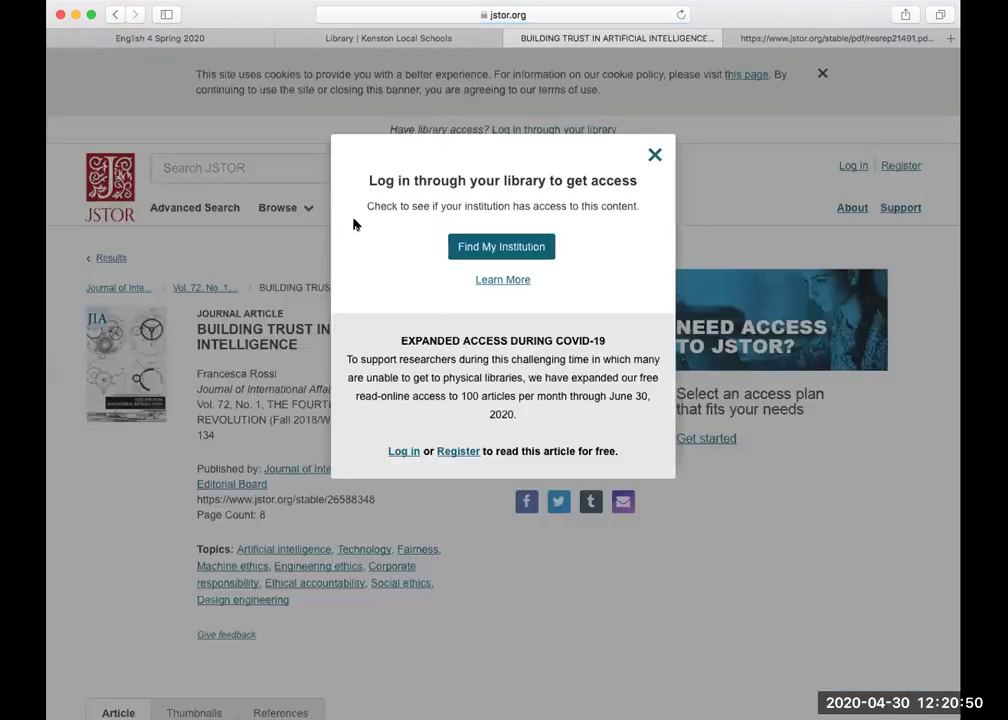
{"action": "left_click", "coordinate": [654, 157]}
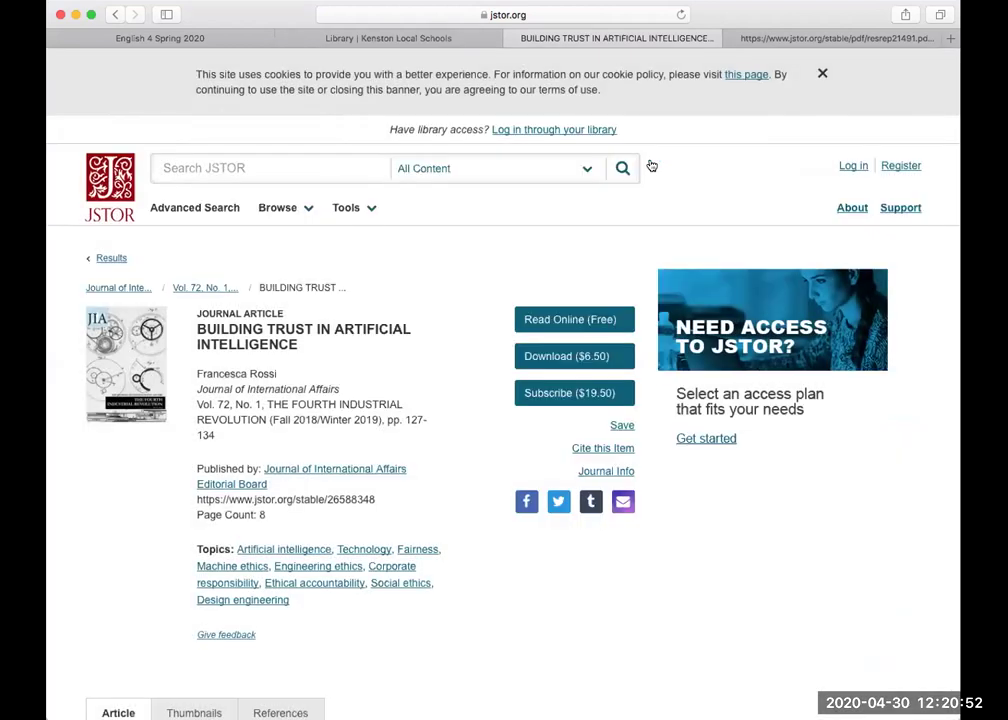
{"action": "left_click", "coordinate": [550, 318]}
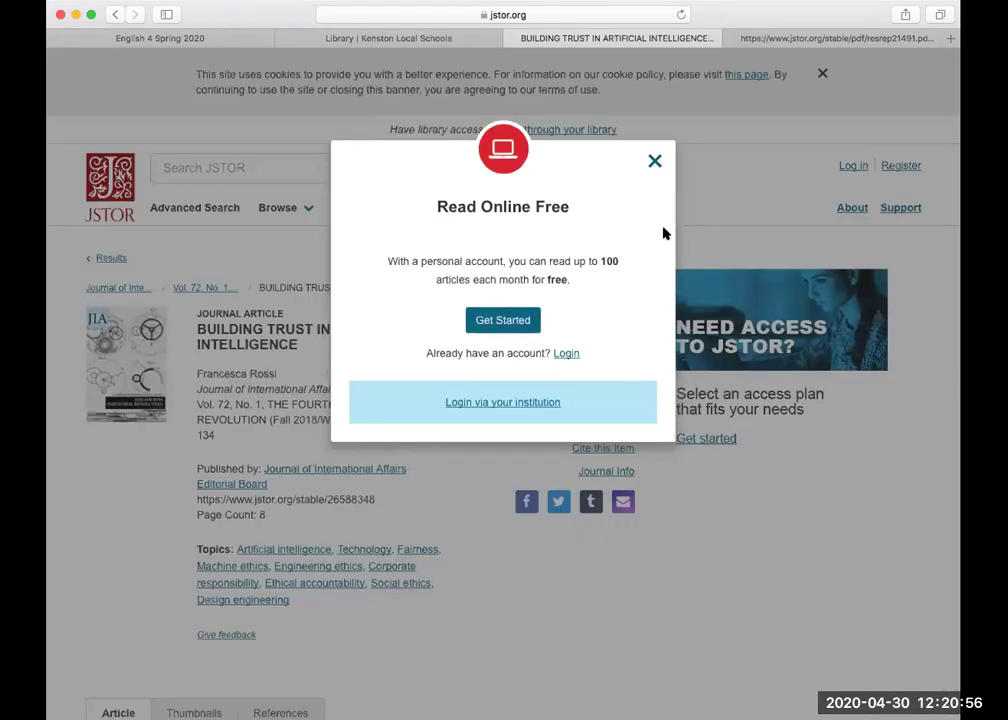
{"action": "left_click", "coordinate": [652, 161]}
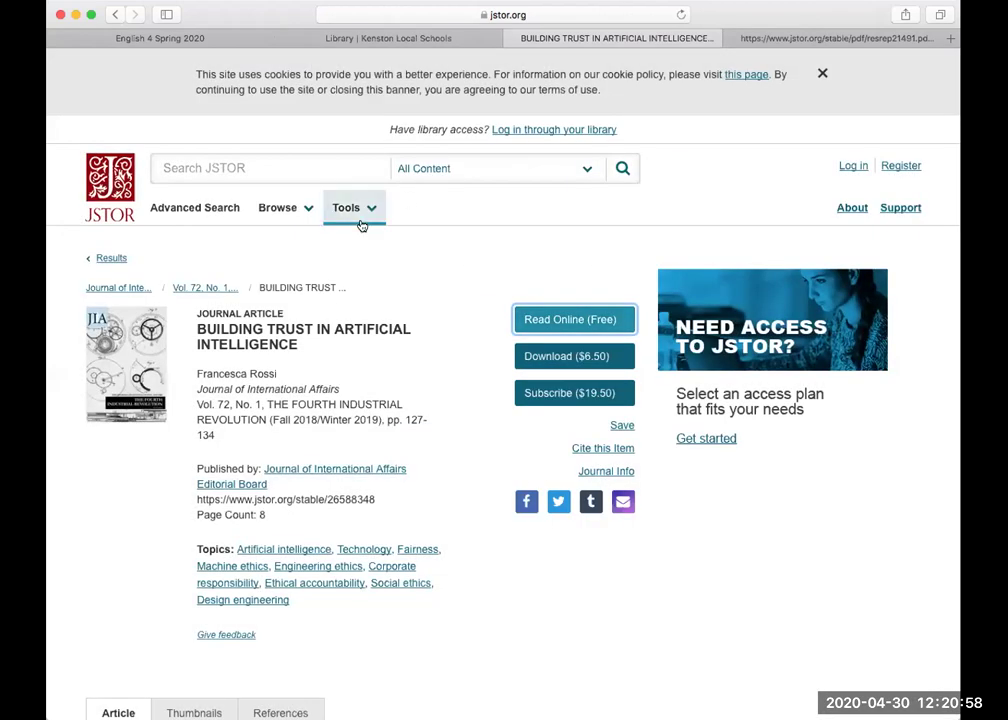
{"action": "scroll", "coordinate": [490, 214], "scroll_direction": "up", "scroll_amount": 2}
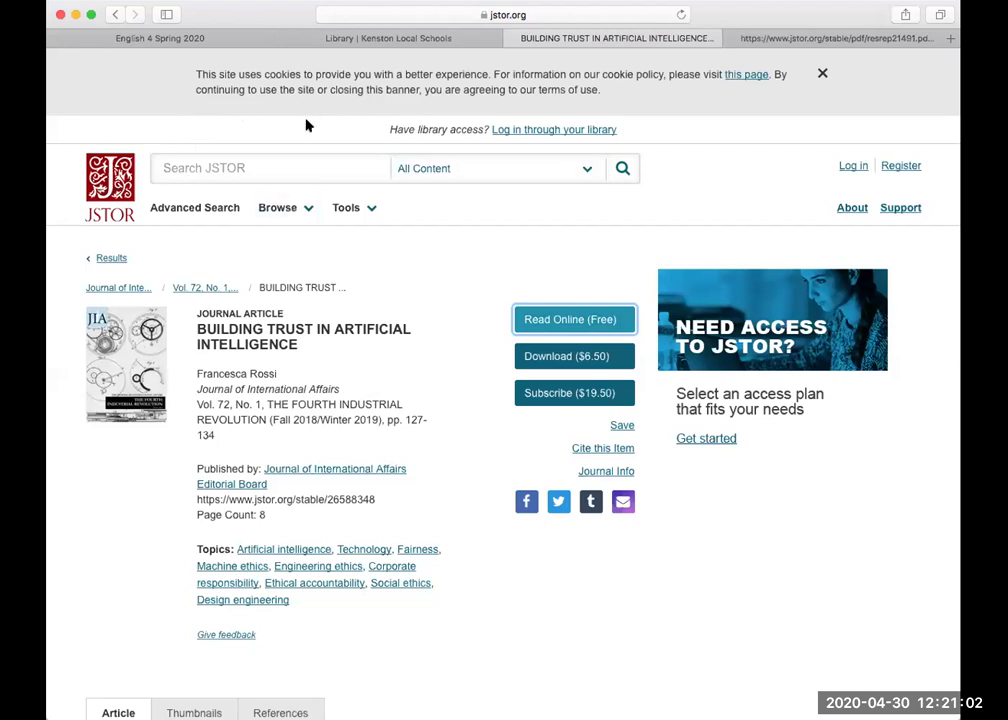
- Close the two JSTOR article tabs and run a Gale Power Search for 'artificial intelligence'
{"action": "left_click", "coordinate": [512, 39]}
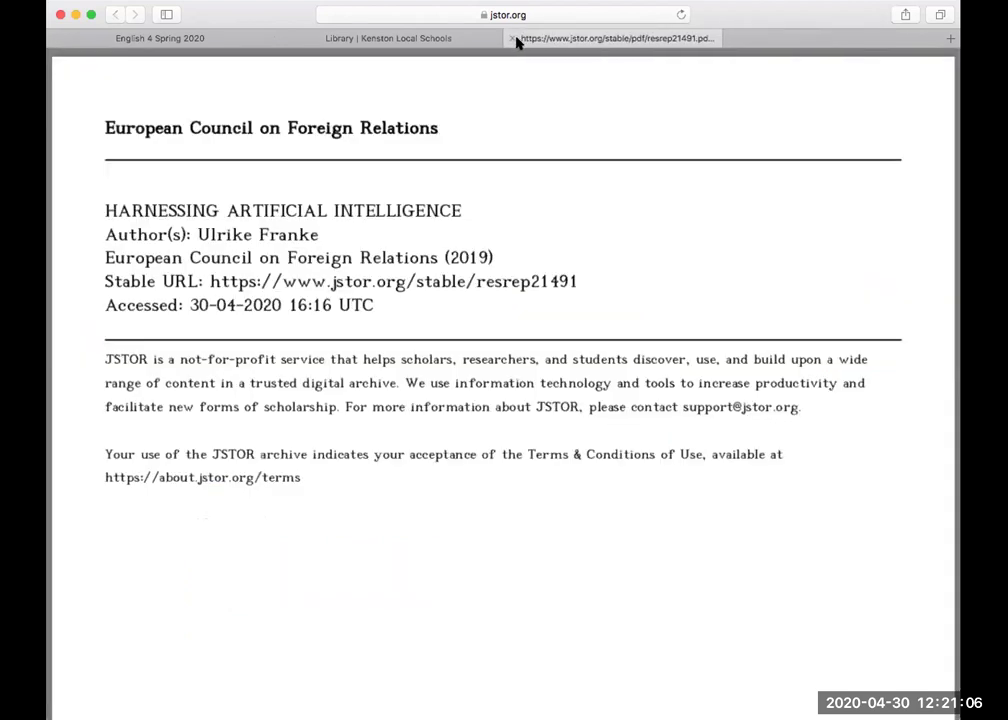
{"action": "left_click", "coordinate": [513, 39]}
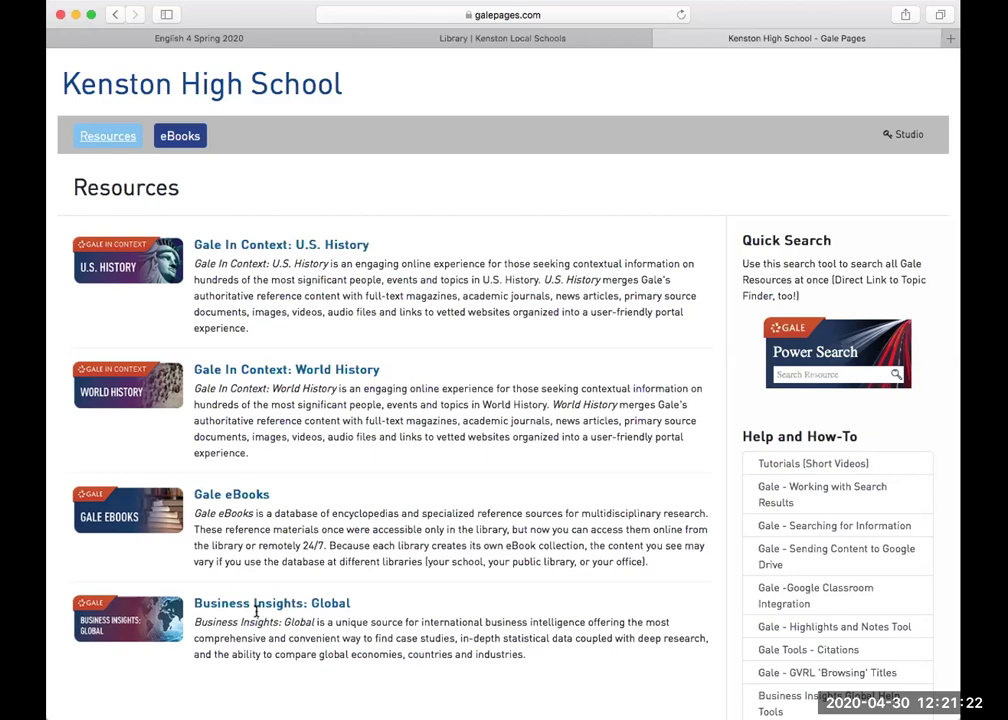
{"action": "scroll", "coordinate": [525, 612], "scroll_direction": "down", "scroll_amount": 2}
{"action": "scroll", "coordinate": [525, 612], "scroll_direction": "up", "scroll_amount": 2}
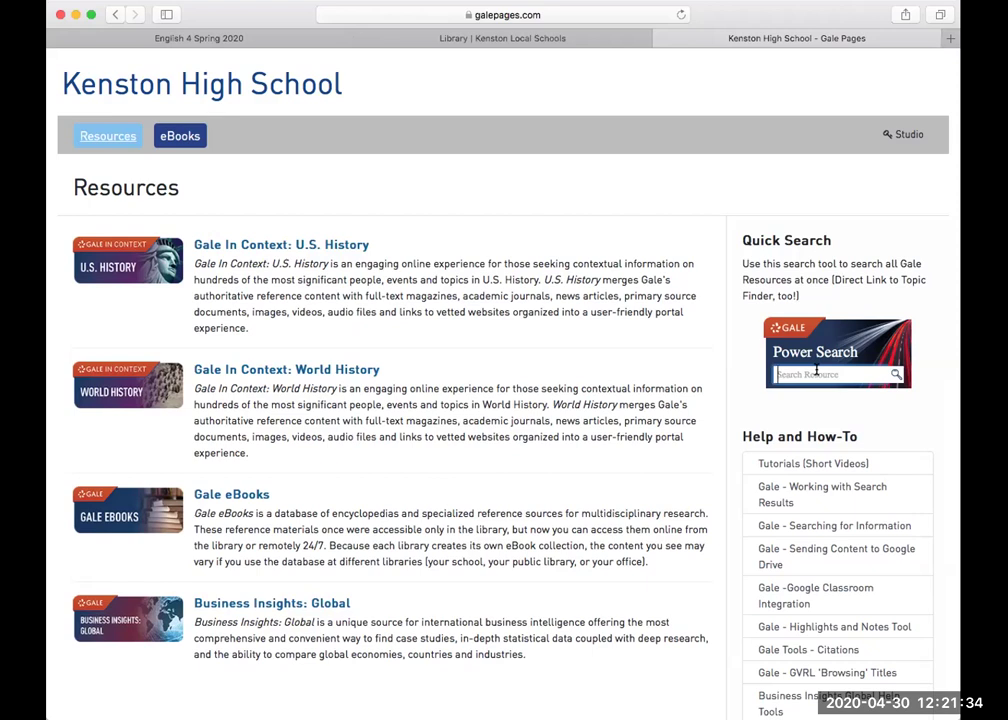
{"action": "type", "text": "artificial intelleg"}
{"action": "key", "text": "Return"}
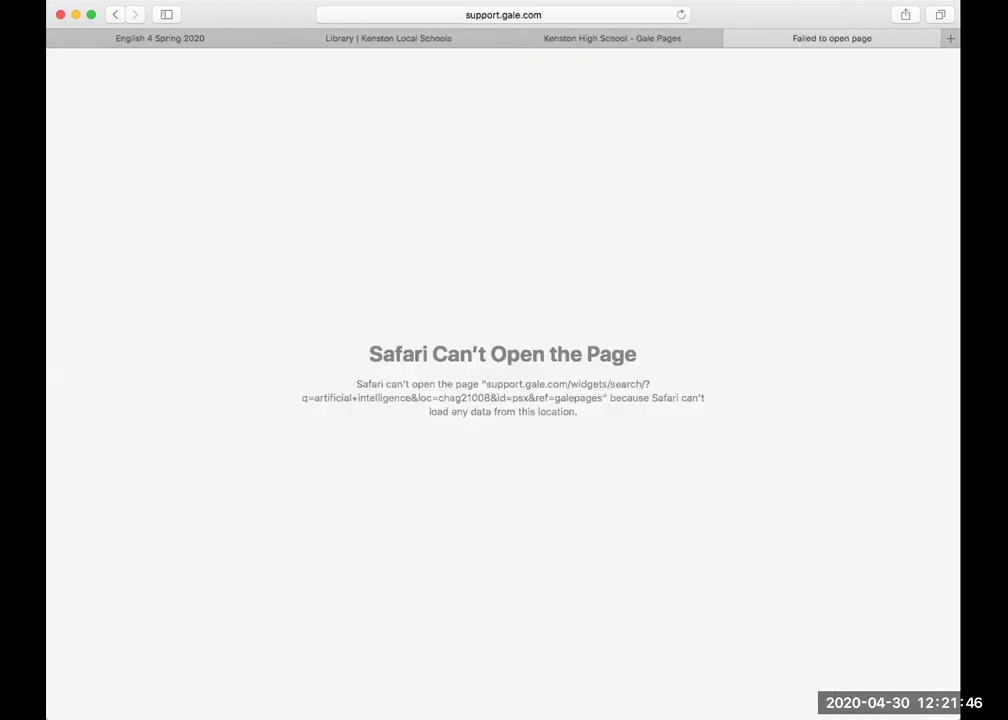
- Close the failed tab, open Business Insights: Global, sign in with the library ID, and decline saving the password
{"action": "left_click", "coordinate": [733, 38]}
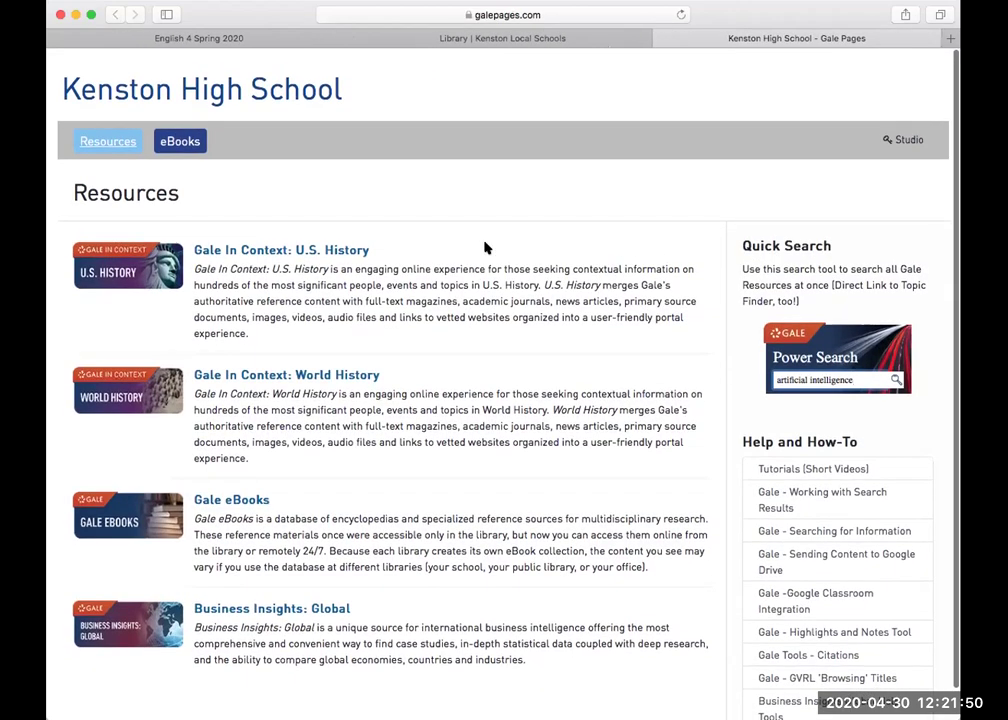
{"action": "left_click", "coordinate": [90, 133]}
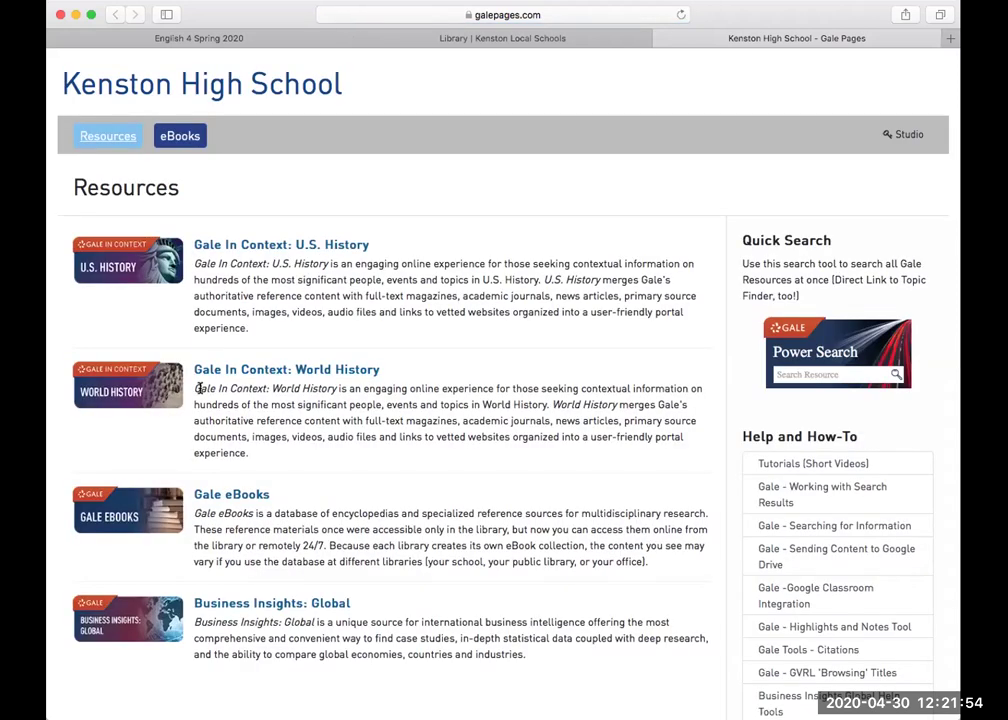
{"action": "left_click", "coordinate": [130, 492]}
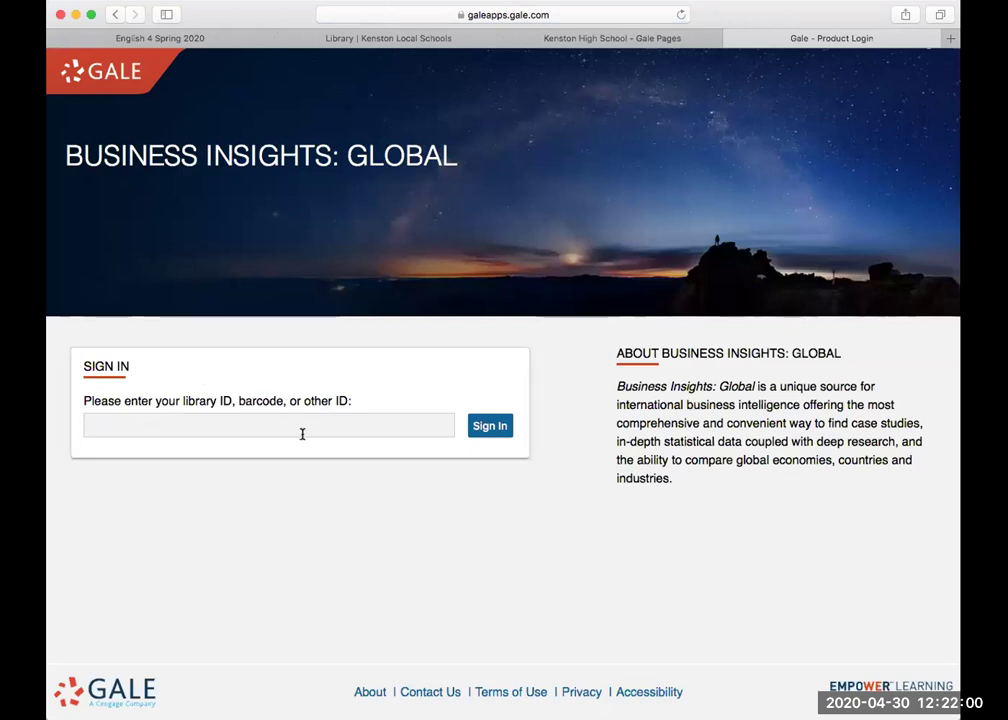
{"action": "left_click", "coordinate": [204, 427]}
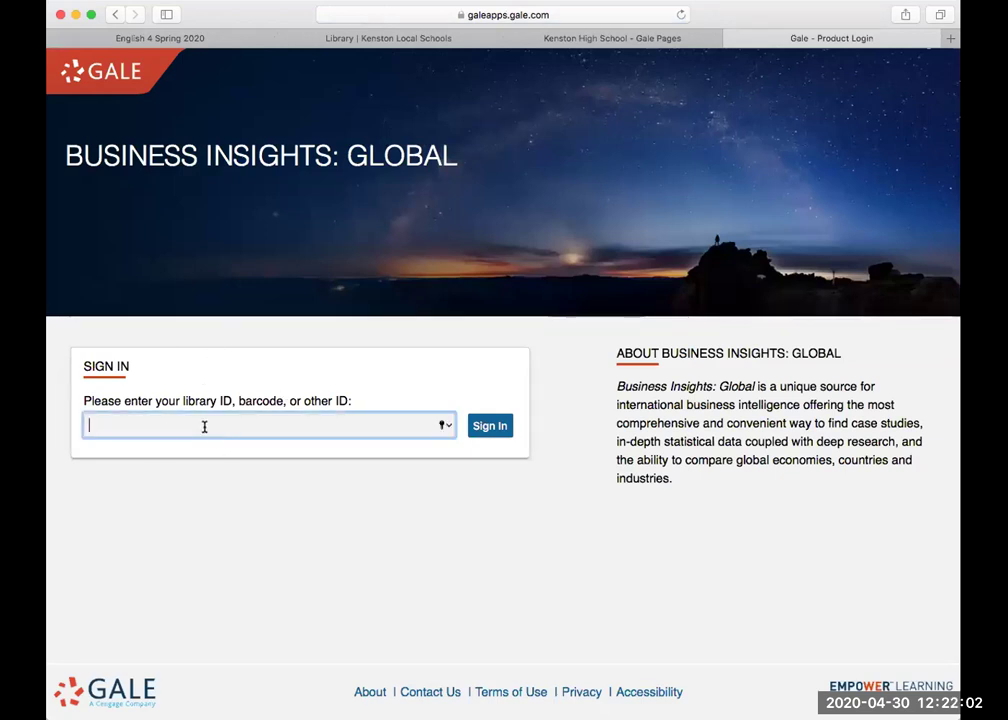
{"action": "type", "text": "•••••••"}
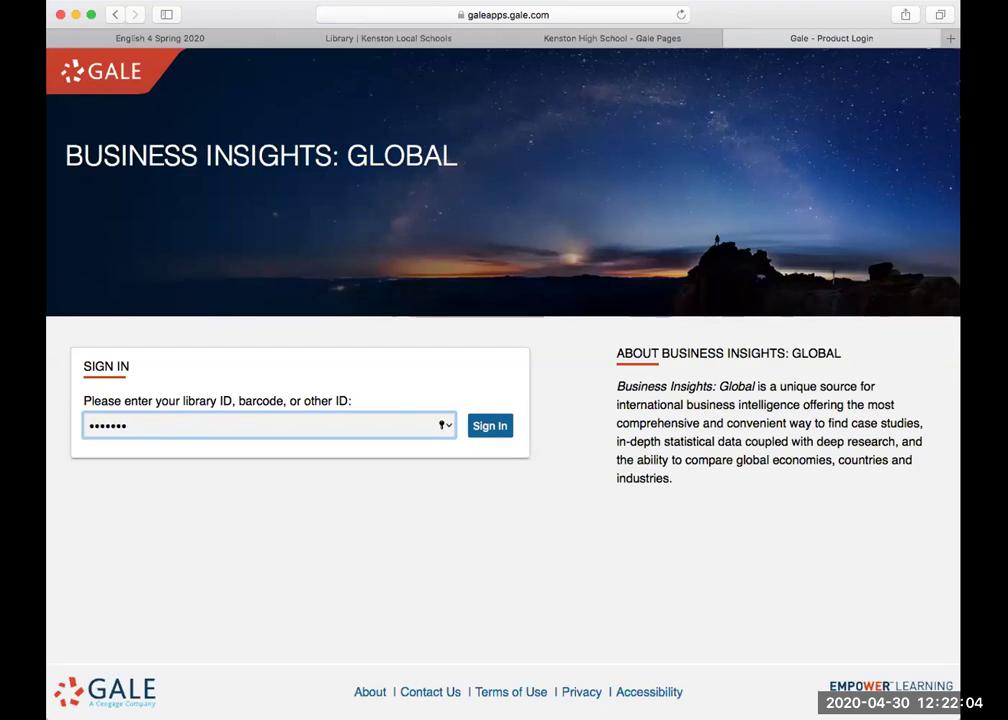
{"action": "key", "text": "Return"}
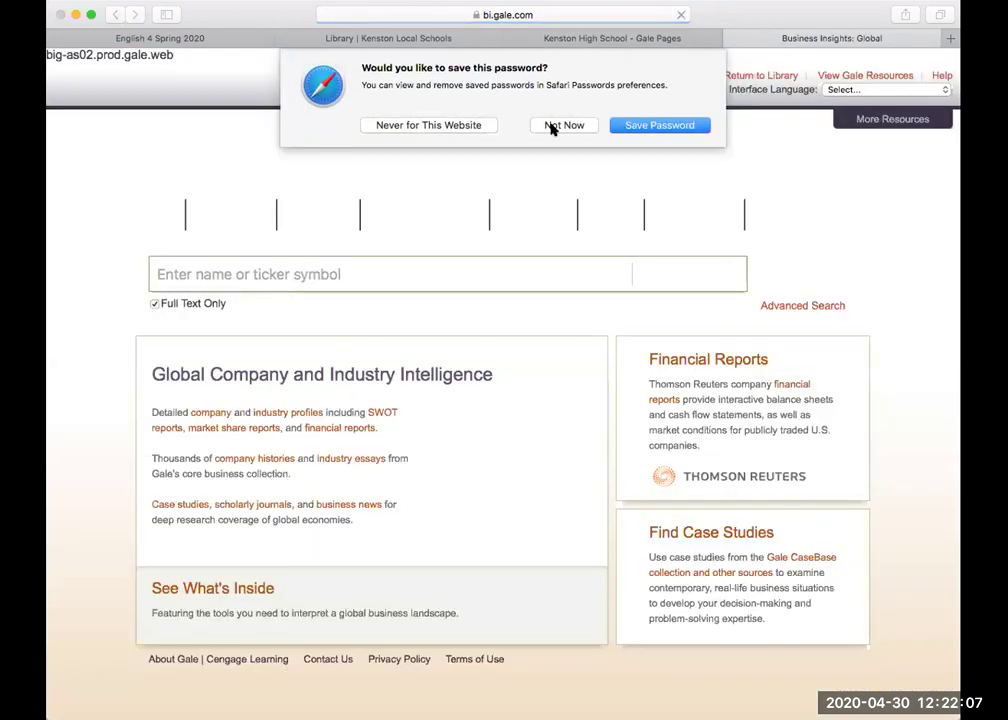
{"action": "left_click", "coordinate": [551, 128]}
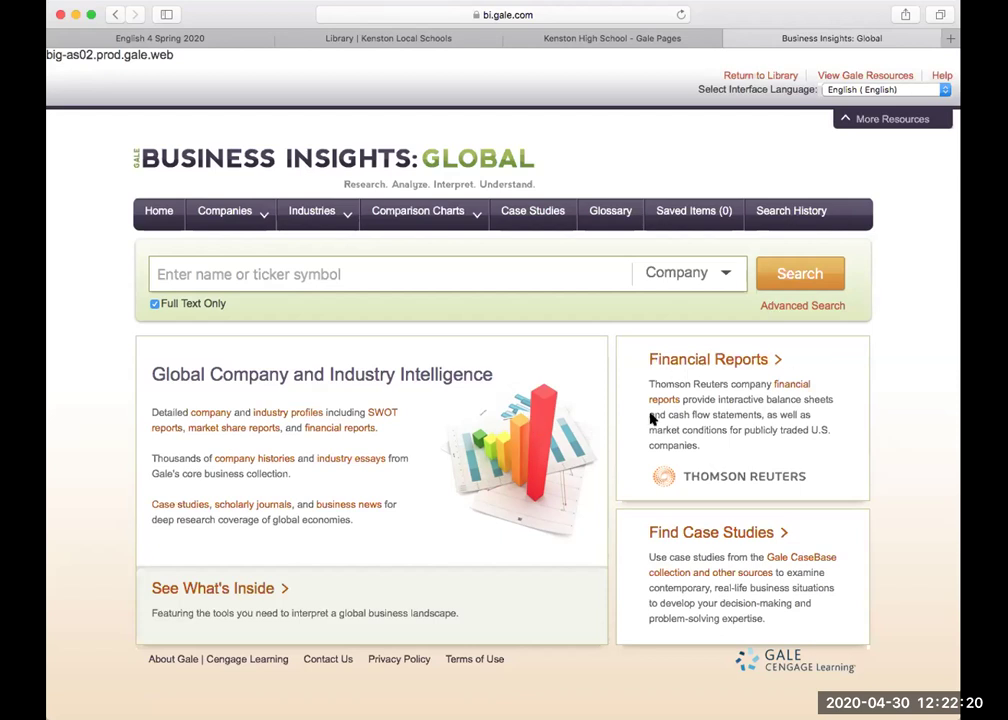
- Enter 'Artificial intelligence' in the company name or ticker box and run the search
{"action": "left_click", "coordinate": [279, 273]}
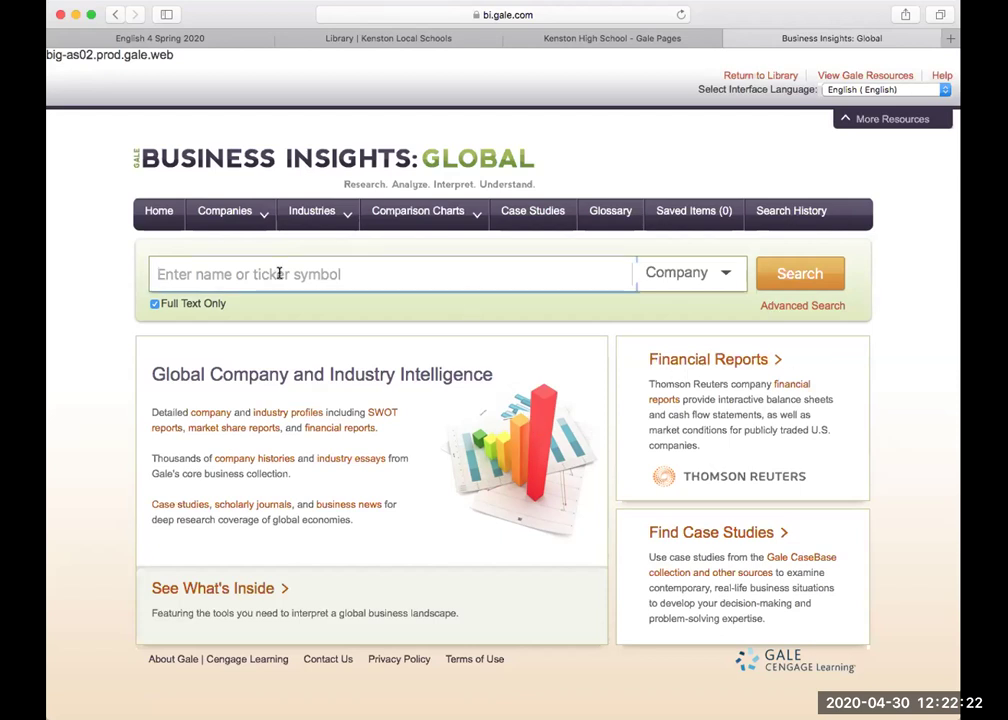
{"action": "type", "text": "Artificial"}
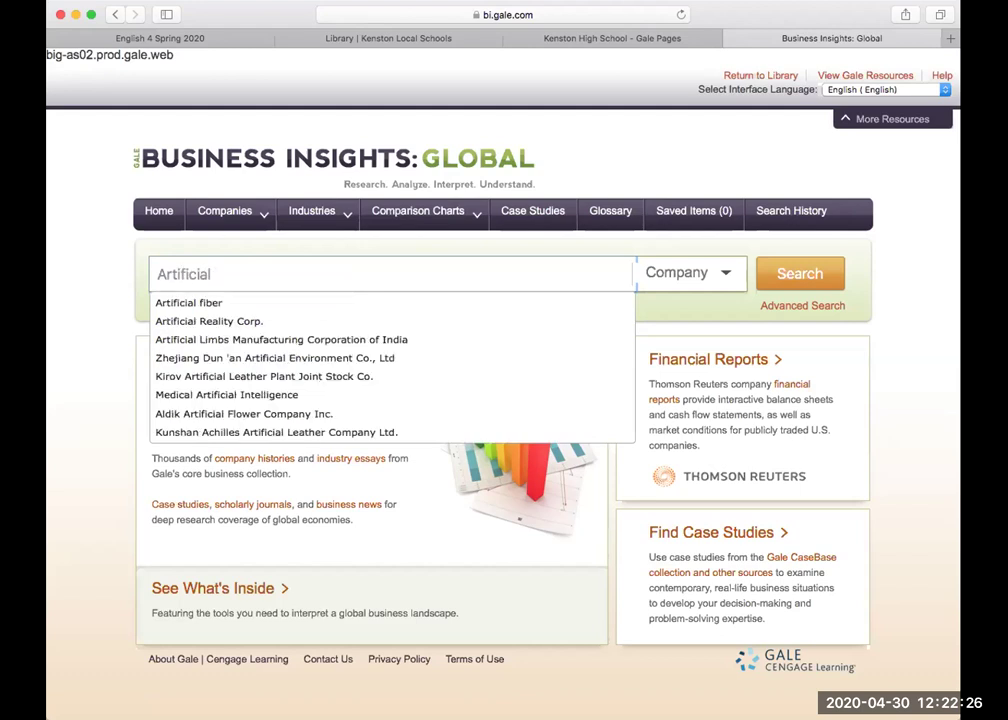
{"action": "type", "text": " intelligence"}
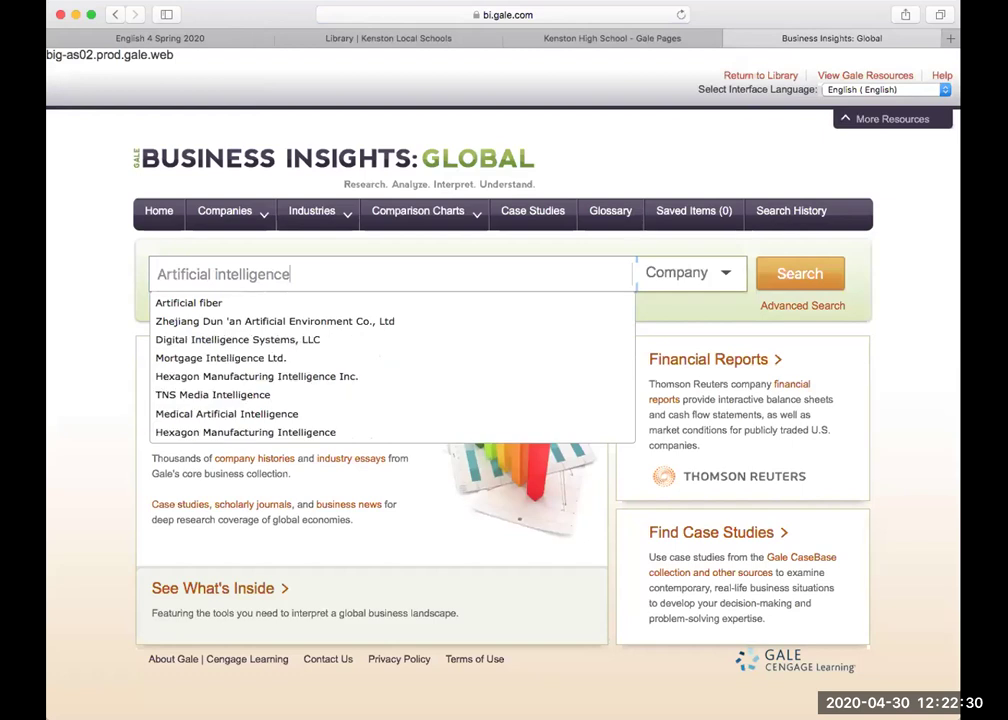
{"action": "key", "text": "Return"}
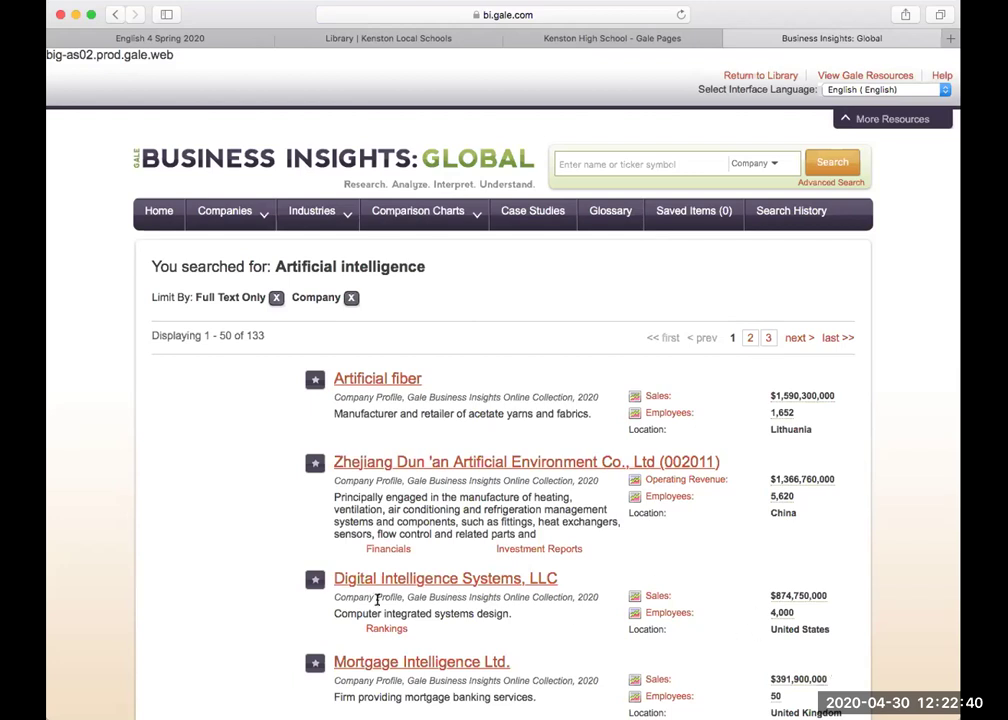
{"action": "scroll", "coordinate": [457, 371], "scroll_direction": "up", "scroll_amount": 1}
{"action": "scroll", "coordinate": [457, 371], "scroll_direction": "down", "scroll_amount": 1}
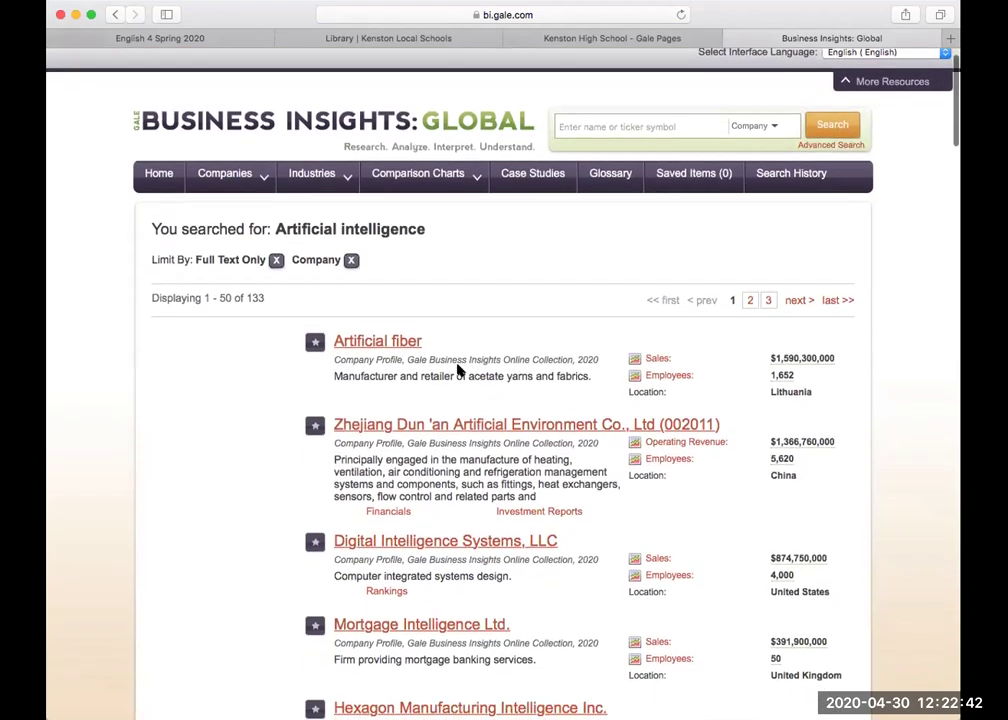
{"action": "scroll", "coordinate": [543, 297], "scroll_direction": "down", "scroll_amount": 4}
{"action": "scroll", "coordinate": [543, 297], "scroll_direction": "down", "scroll_amount": 1}
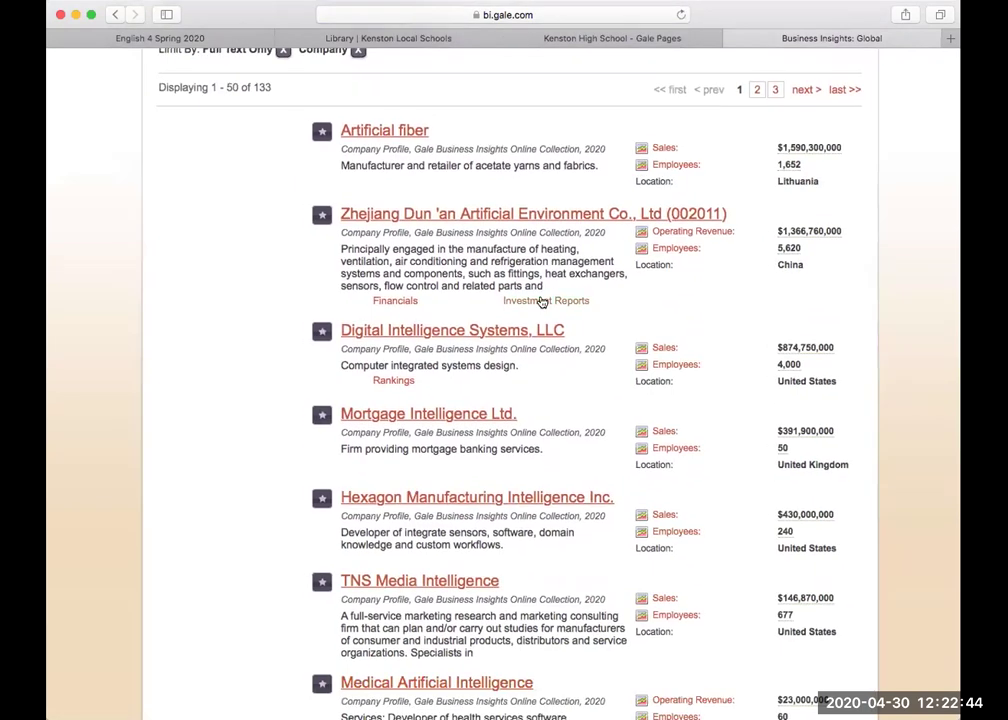
{"action": "scroll", "coordinate": [541, 300], "scroll_direction": "up", "scroll_amount": 2}
{"action": "scroll", "coordinate": [542, 303], "scroll_direction": "down", "scroll_amount": 2}
{"action": "scroll", "coordinate": [545, 302], "scroll_direction": "down", "scroll_amount": 1}
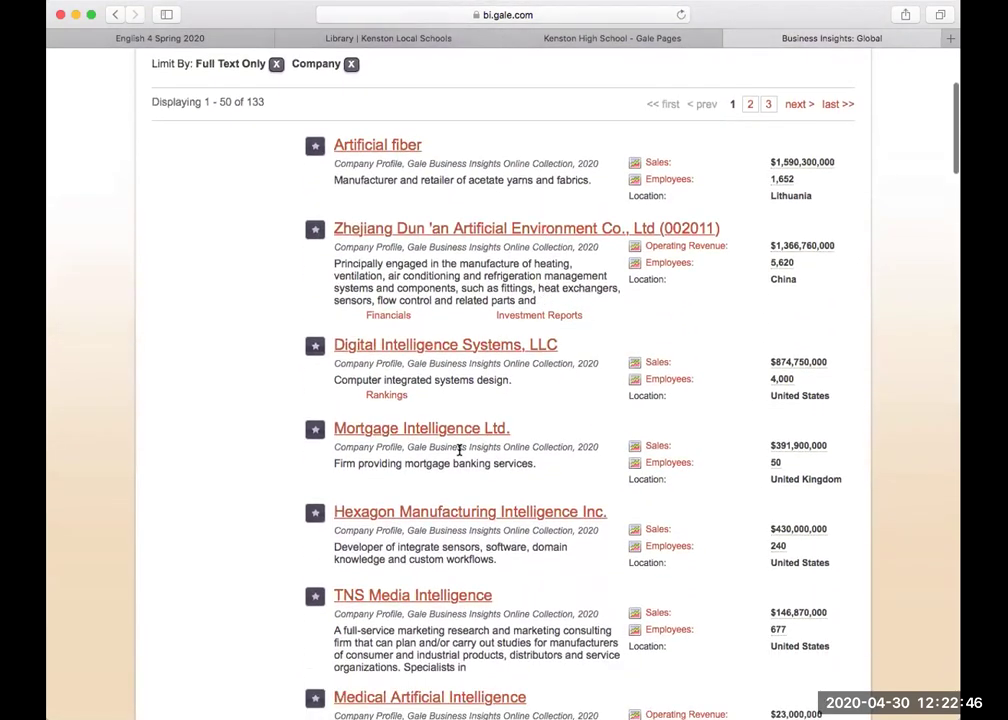
{"action": "left_click", "coordinate": [422, 596]}
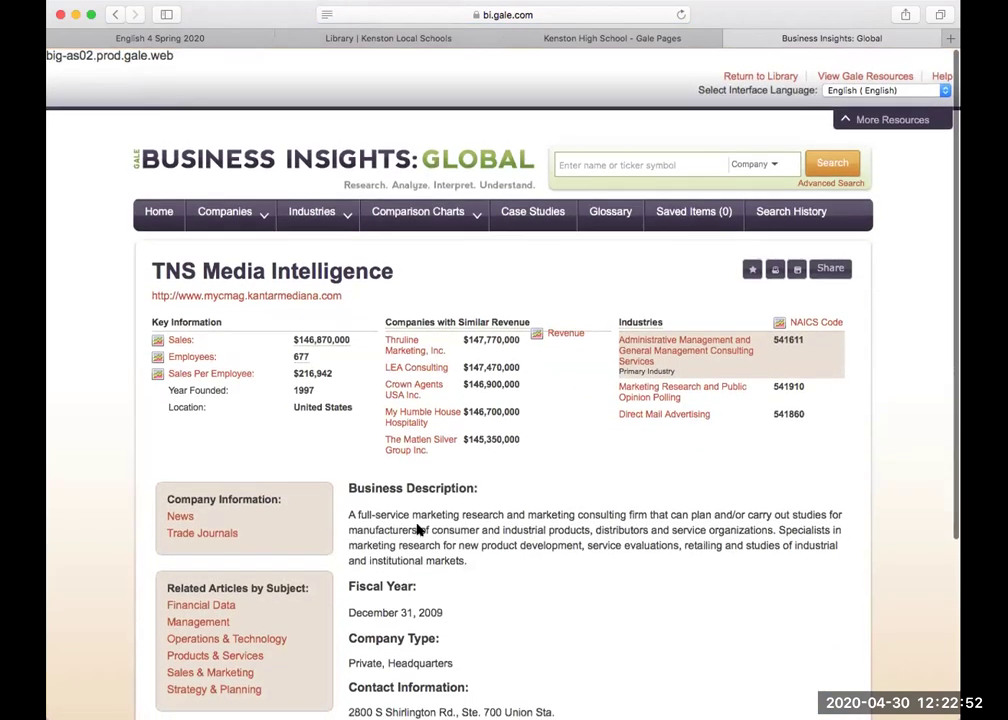
{"action": "scroll", "coordinate": [418, 531], "scroll_direction": "down", "scroll_amount": 5}
{"action": "scroll", "coordinate": [418, 531], "scroll_direction": "down", "scroll_amount": 2}
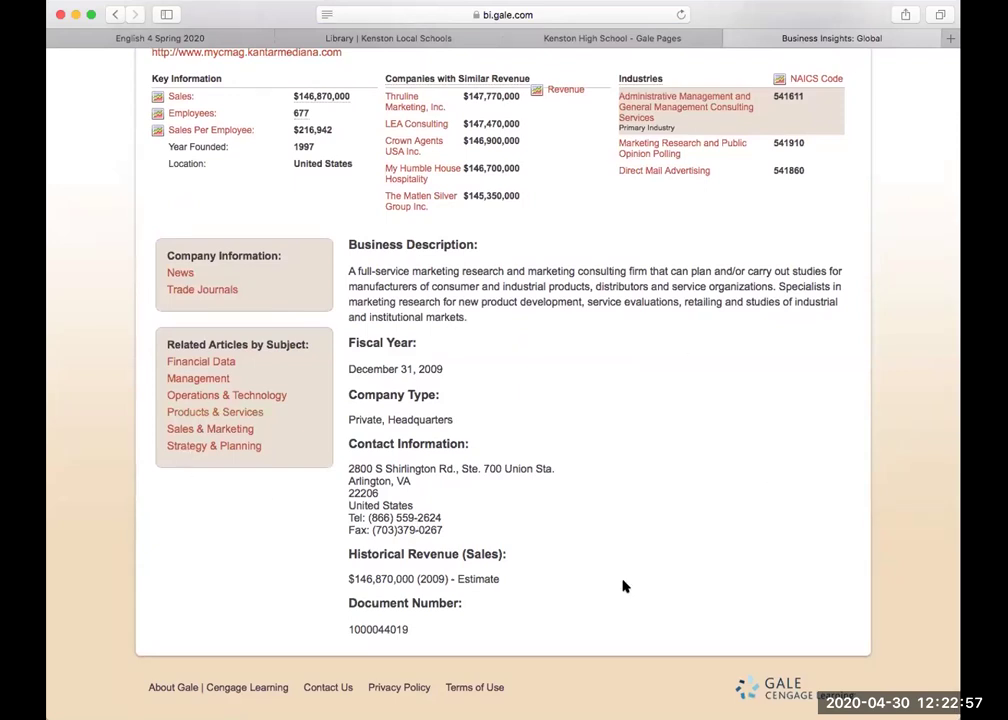
{"action": "scroll", "coordinate": [576, 361], "scroll_direction": "up", "scroll_amount": 3}
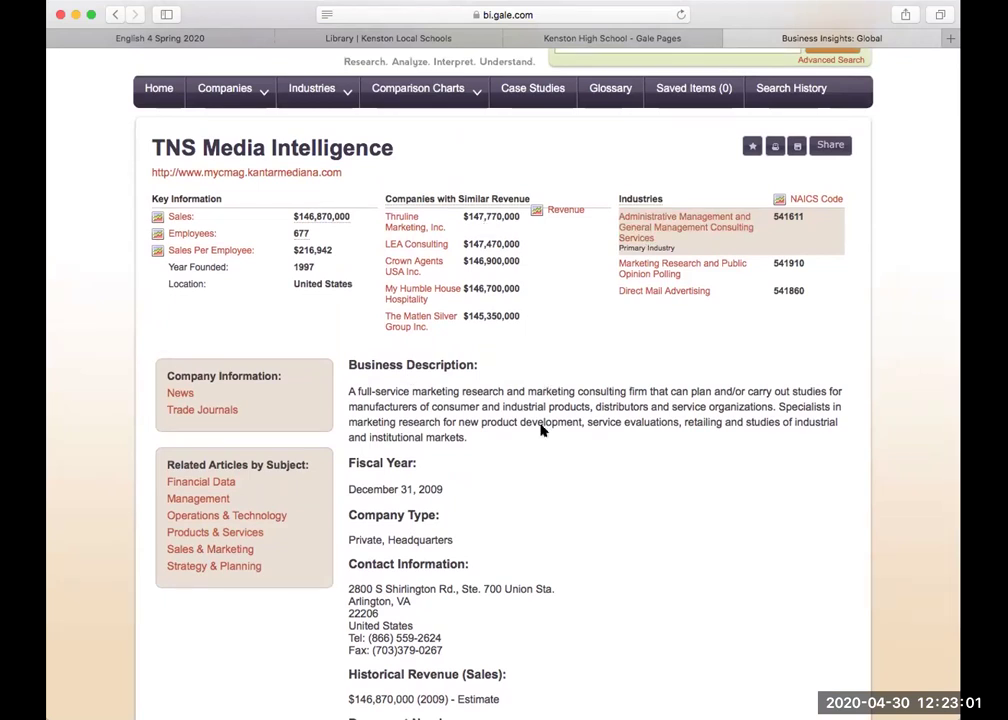
{"action": "scroll", "coordinate": [543, 440], "scroll_direction": "up", "scroll_amount": 3}
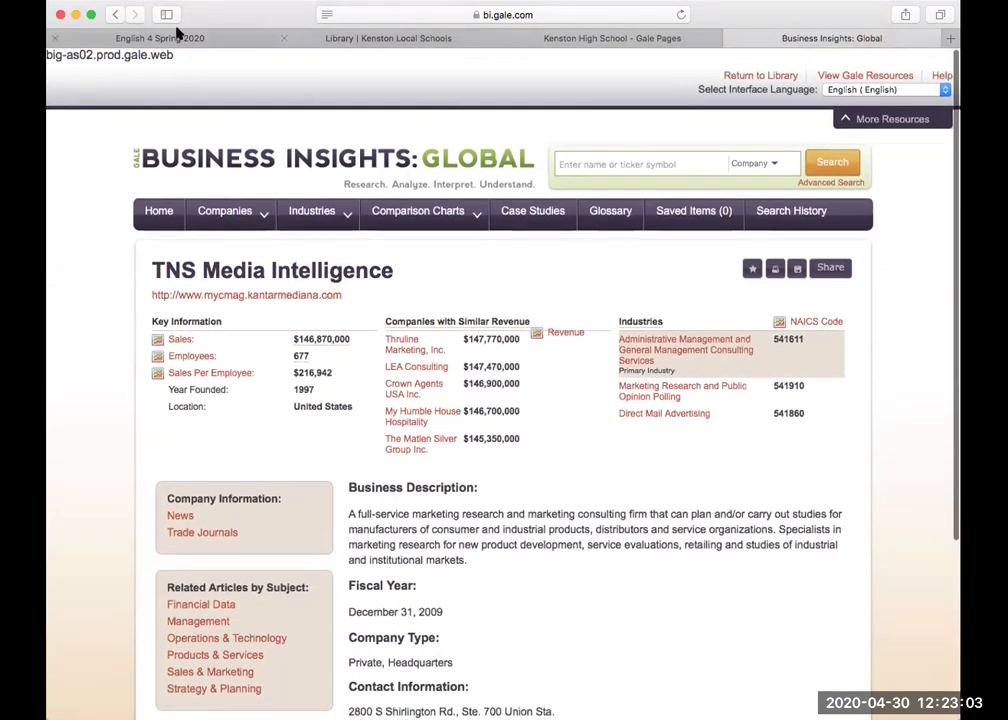
- Go back twice to the Business Insights home page, then close the Business Insights: Global tab
{"action": "left_click", "coordinate": [113, 16]}
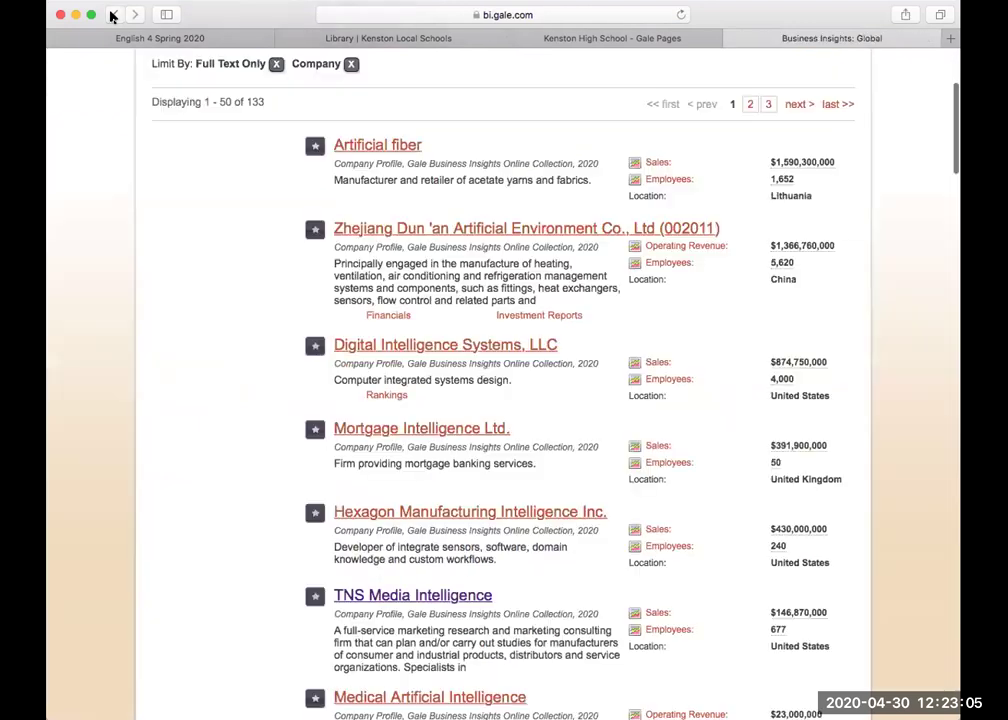
{"action": "left_click", "coordinate": [113, 16]}
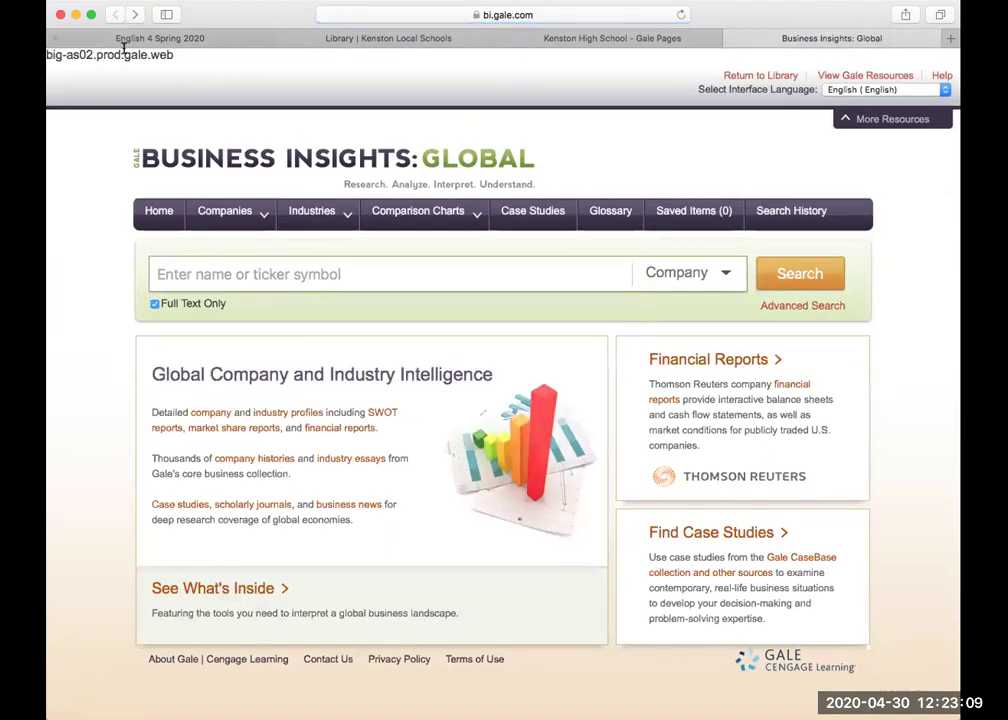
{"action": "mouse_move", "coordinate": [288, 207]}
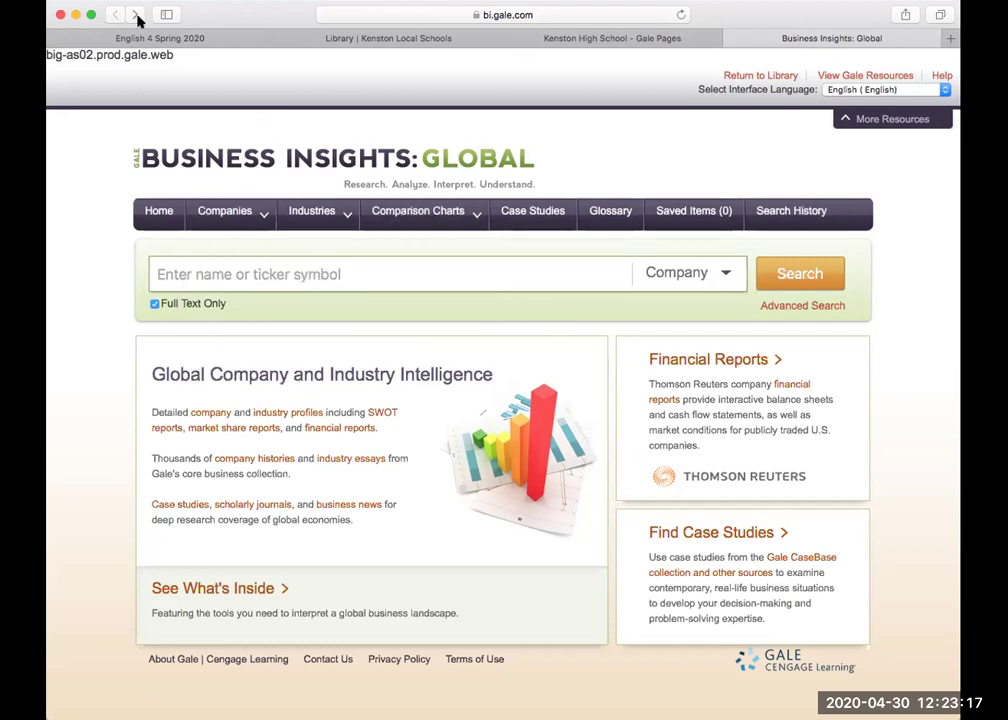
{"action": "left_click", "coordinate": [729, 38]}
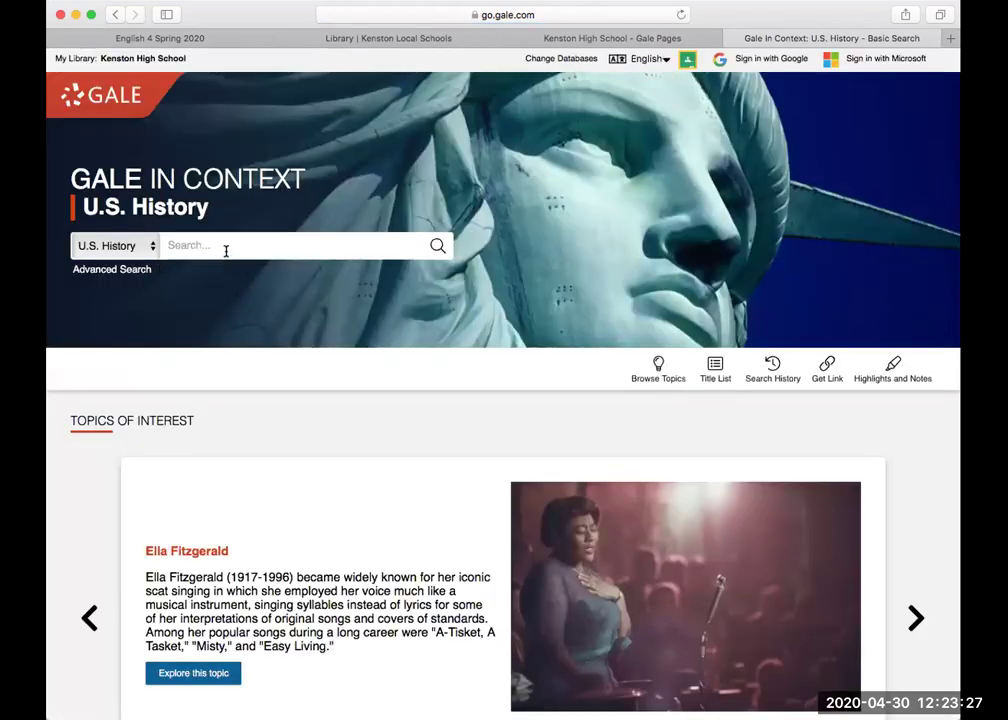
- Type 'artificial intelle' in the U.S. History search box and choose the suggestion 'artificial intelligence ai'
{"action": "left_click", "coordinate": [226, 251]}
{"action": "type", "text": "artific"}
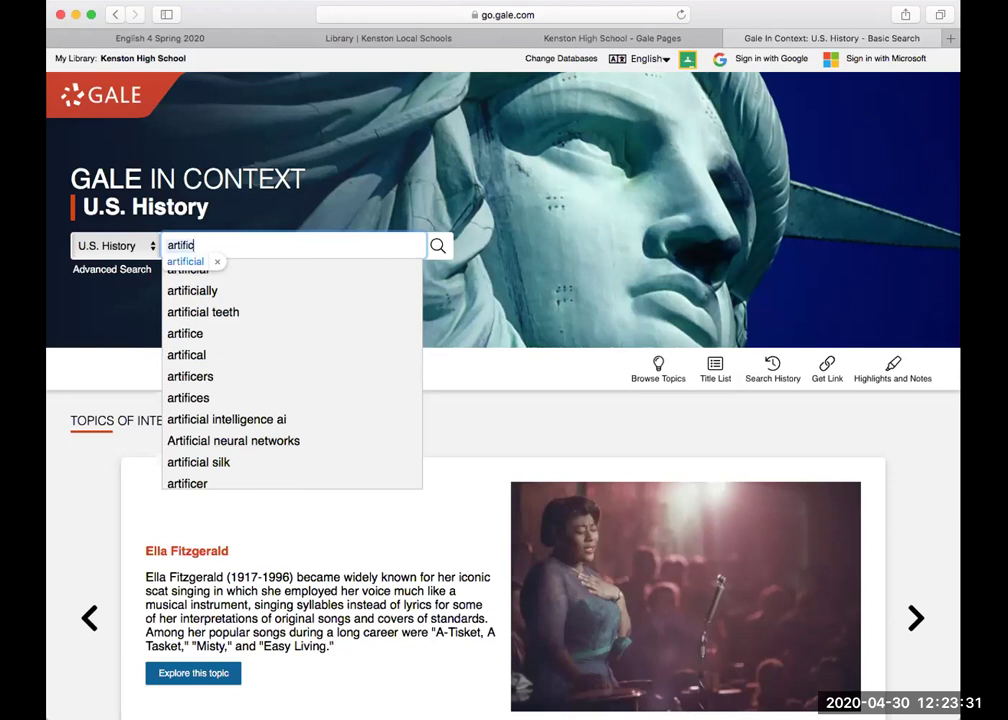
{"action": "type", "text": "ial intelle"}
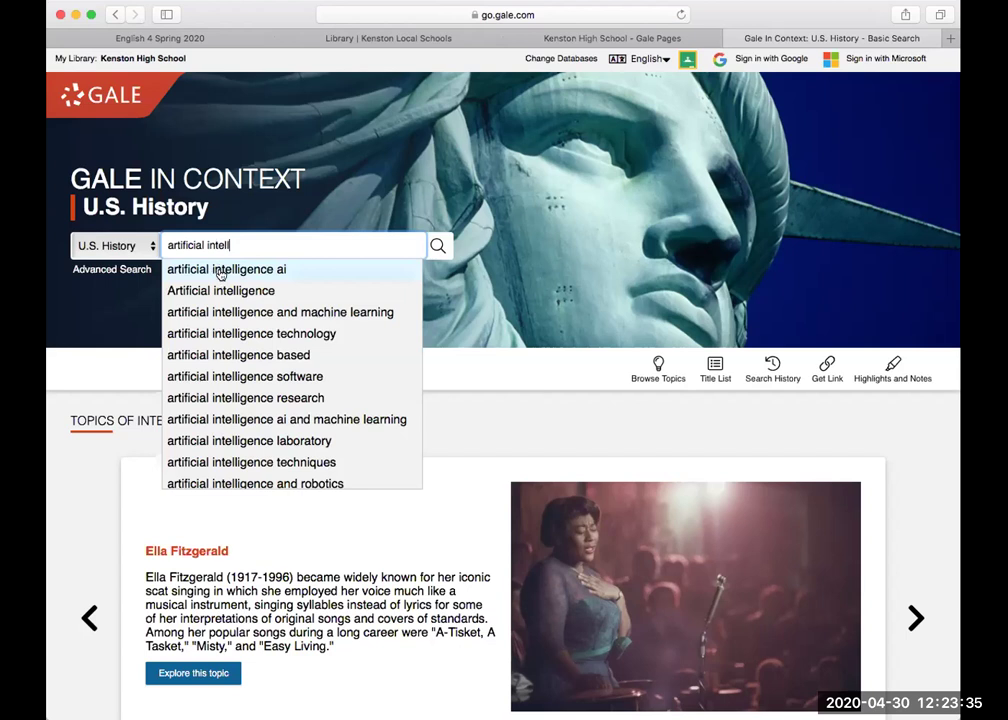
{"action": "left_click", "coordinate": [254, 270]}
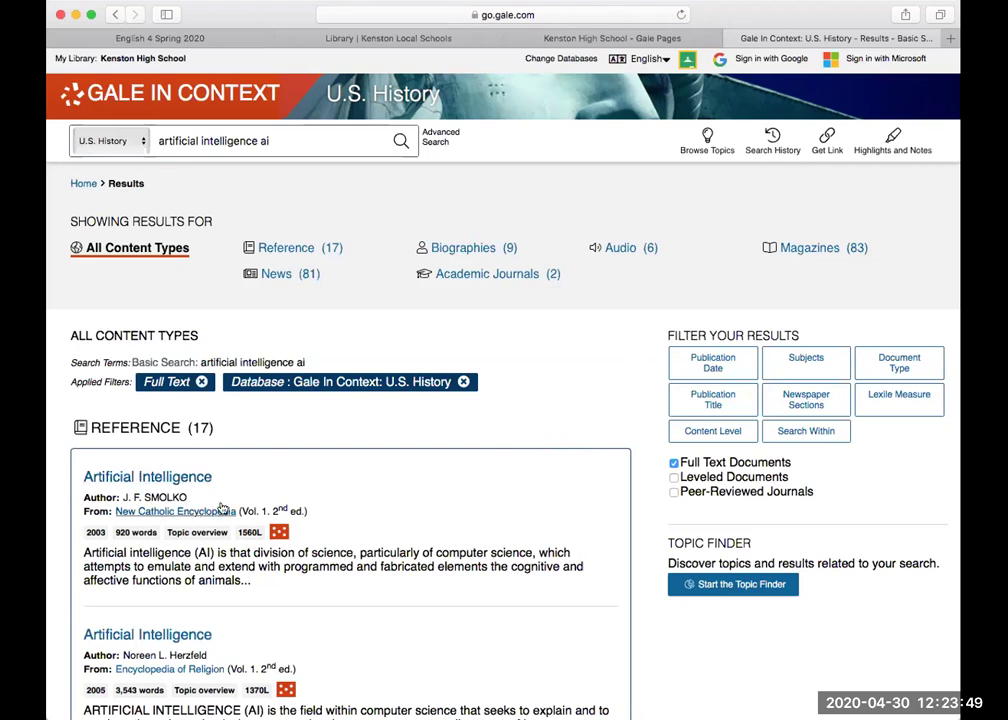
- Limit the artificial intelligence ai results to Peer-Reviewed Journals
{"action": "scroll", "coordinate": [397, 563], "scroll_direction": "down", "scroll_amount": 2}
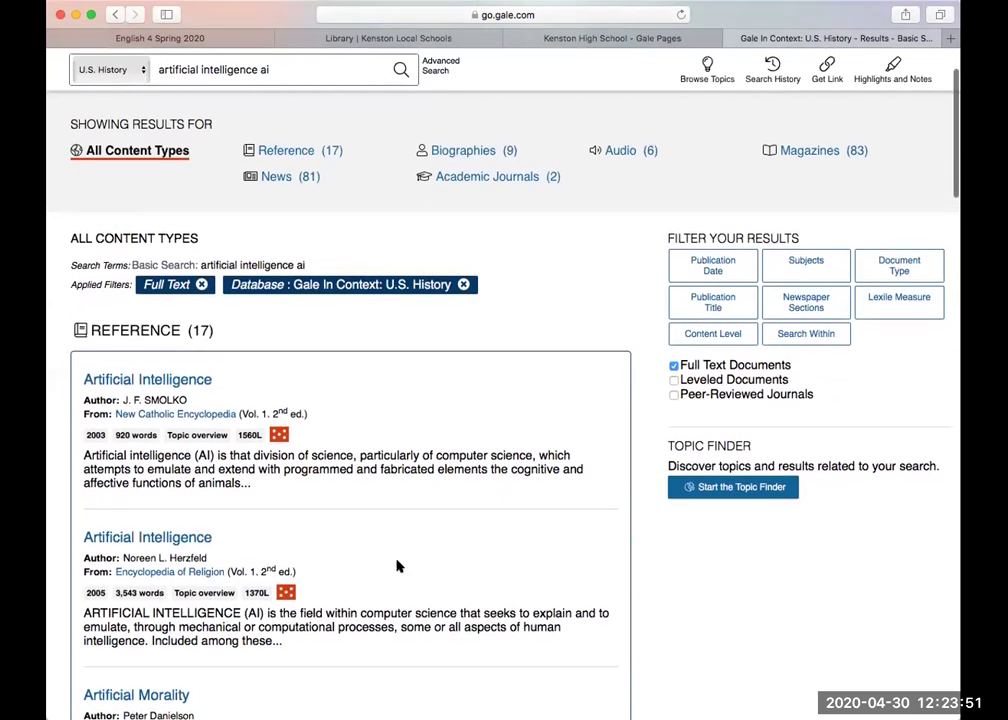
{"action": "scroll", "coordinate": [398, 565], "scroll_direction": "up", "scroll_amount": 1}
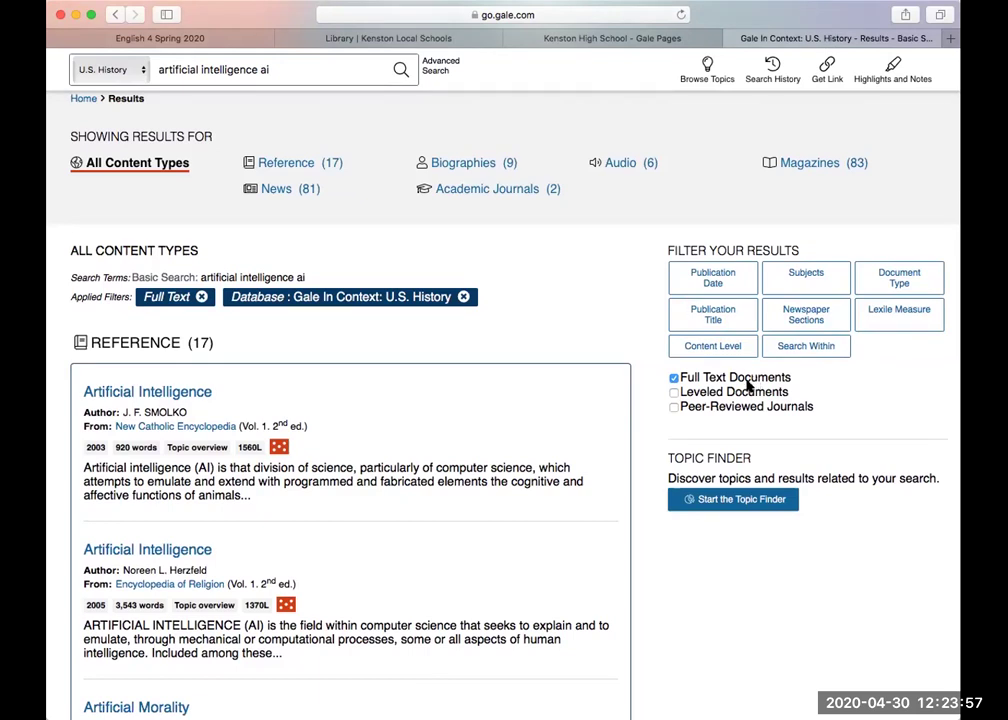
{"action": "left_click", "coordinate": [673, 406]}
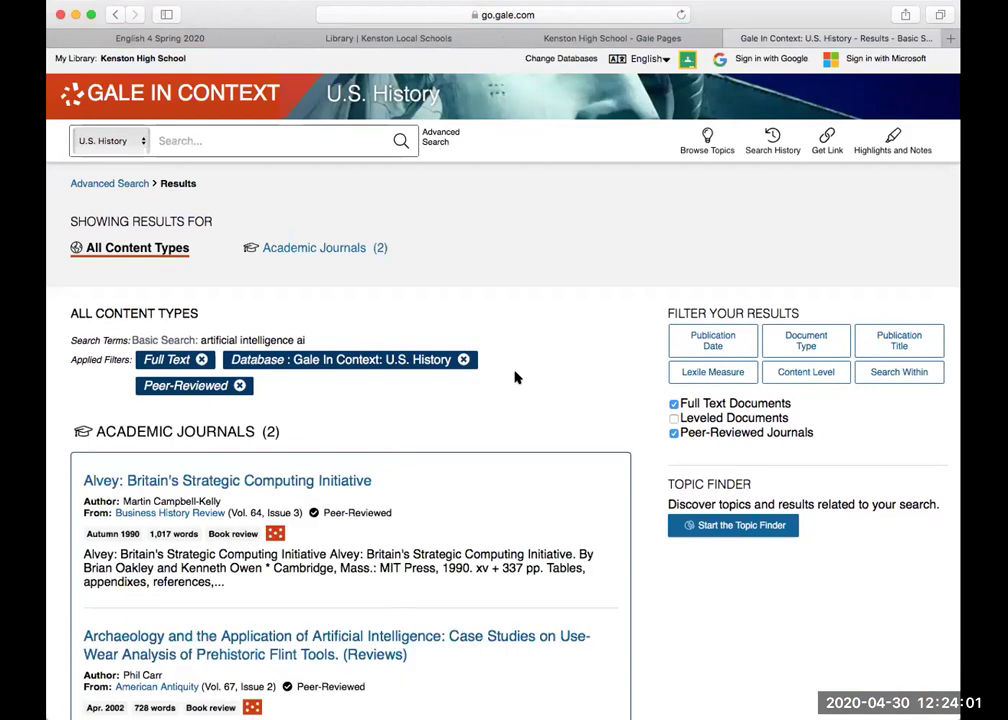
- Apply a 2010 to 2020 publication date range, which leaves no results
{"action": "left_click", "coordinate": [716, 342]}
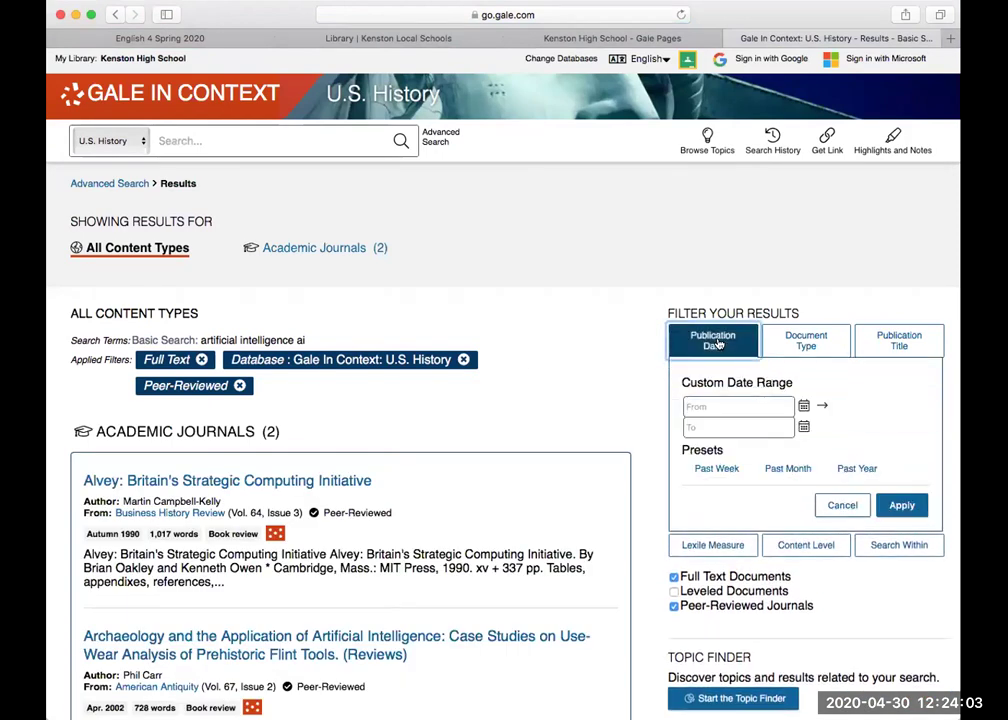
{"action": "left_click", "coordinate": [717, 406]}
{"action": "type", "text": "2010"}
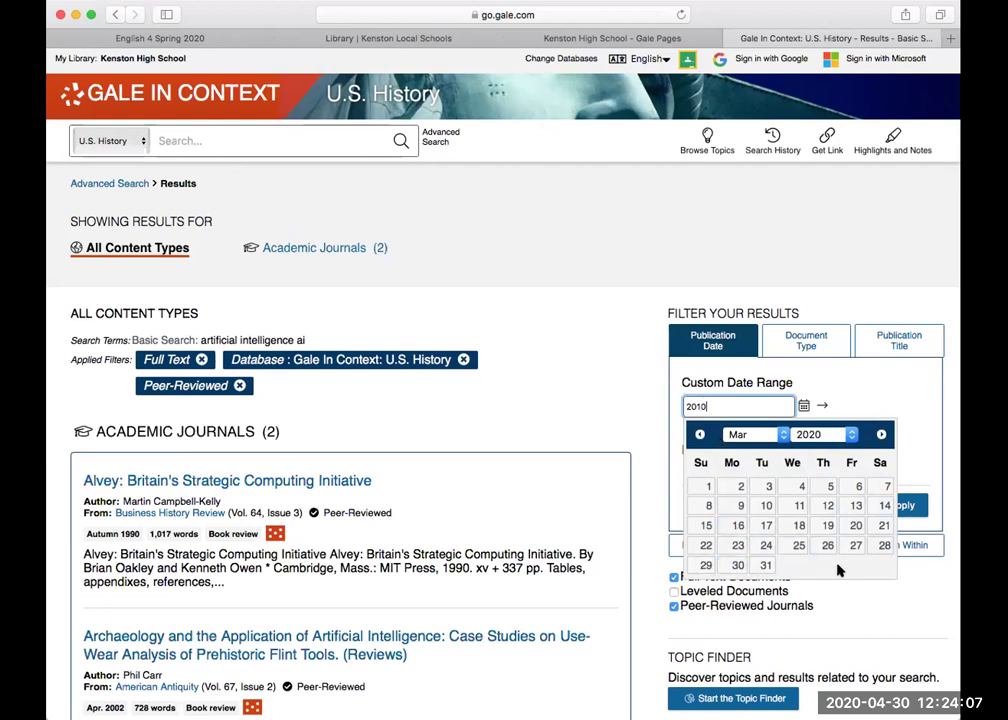
{"action": "key", "text": "Tab"}
{"action": "left_click", "coordinate": [715, 424]}
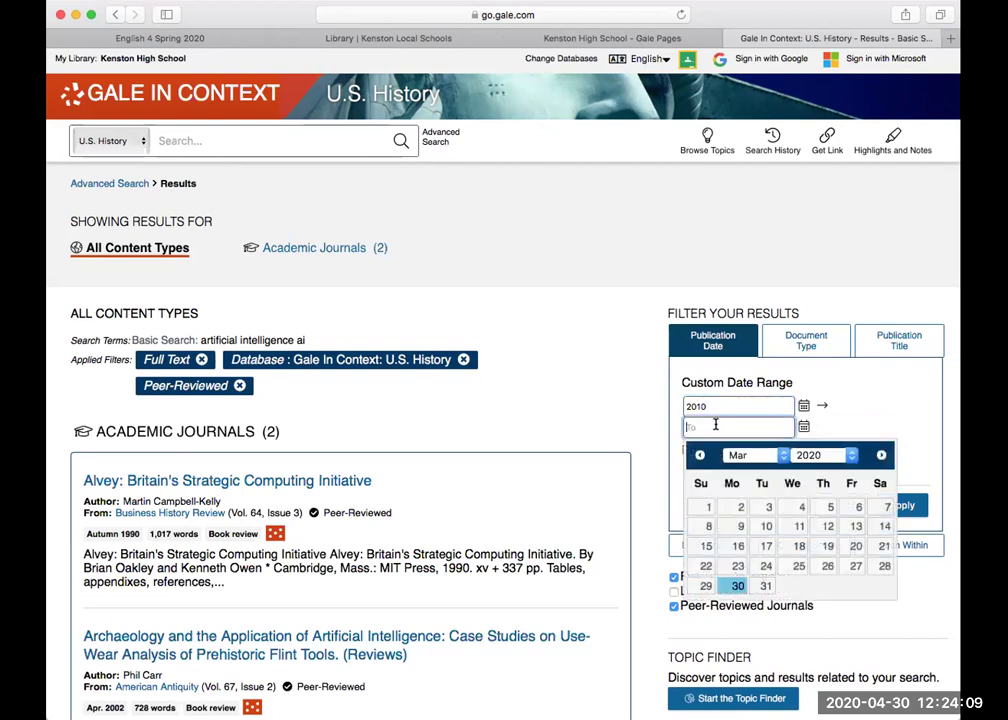
{"action": "type", "text": "2020"}
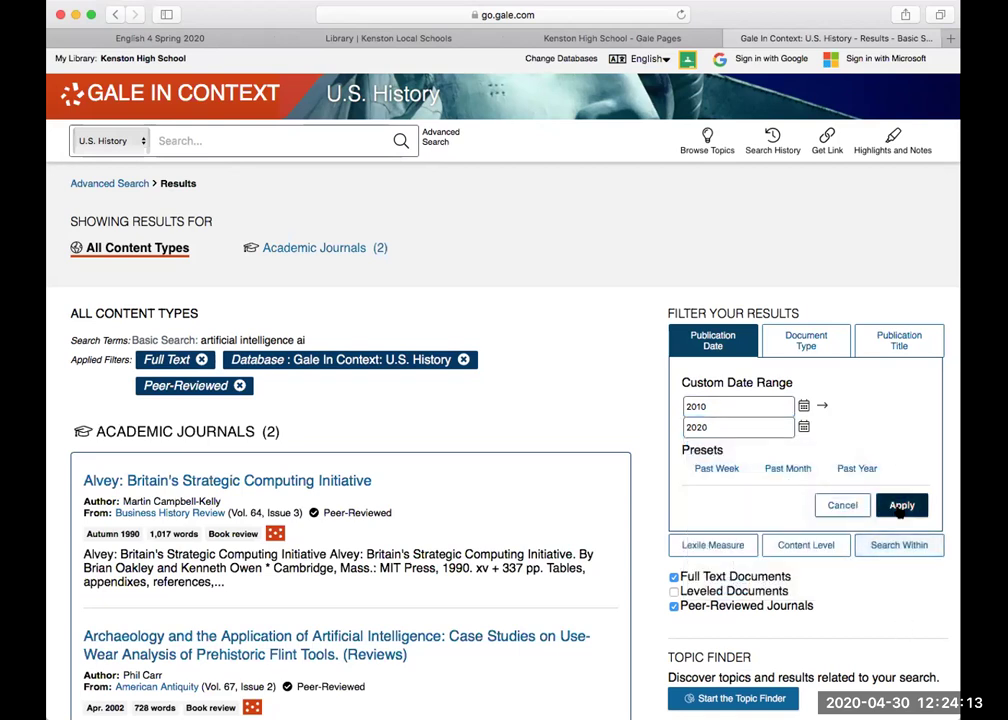
{"action": "left_click", "coordinate": [901, 505]}
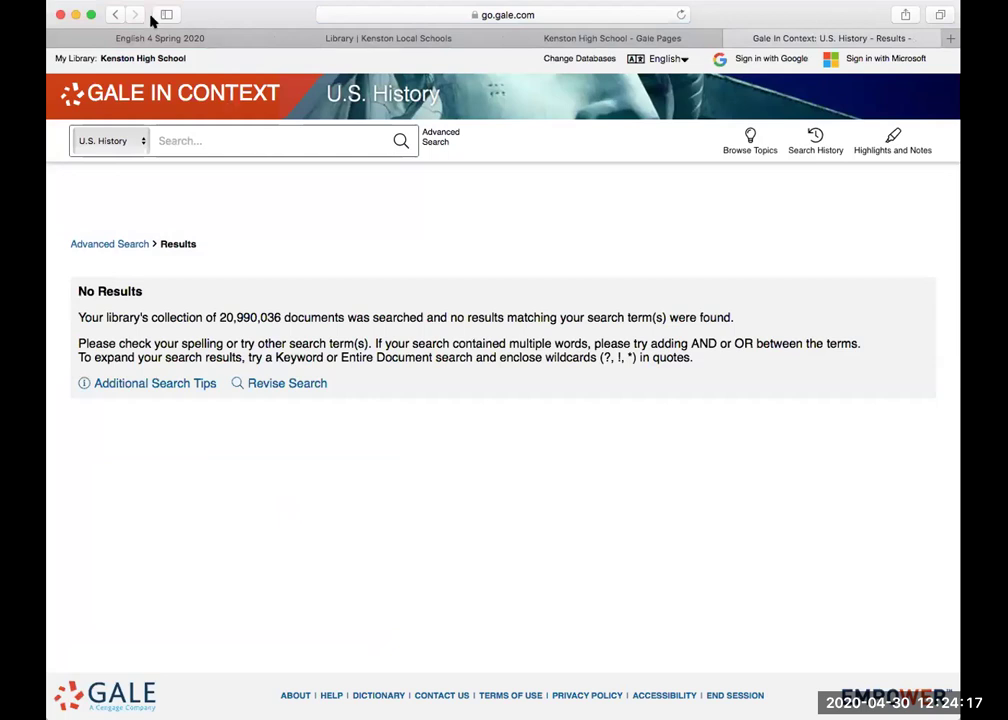
- Go back to the two peer-reviewed results and view their Document Type filter options
{"action": "left_click", "coordinate": [117, 15]}
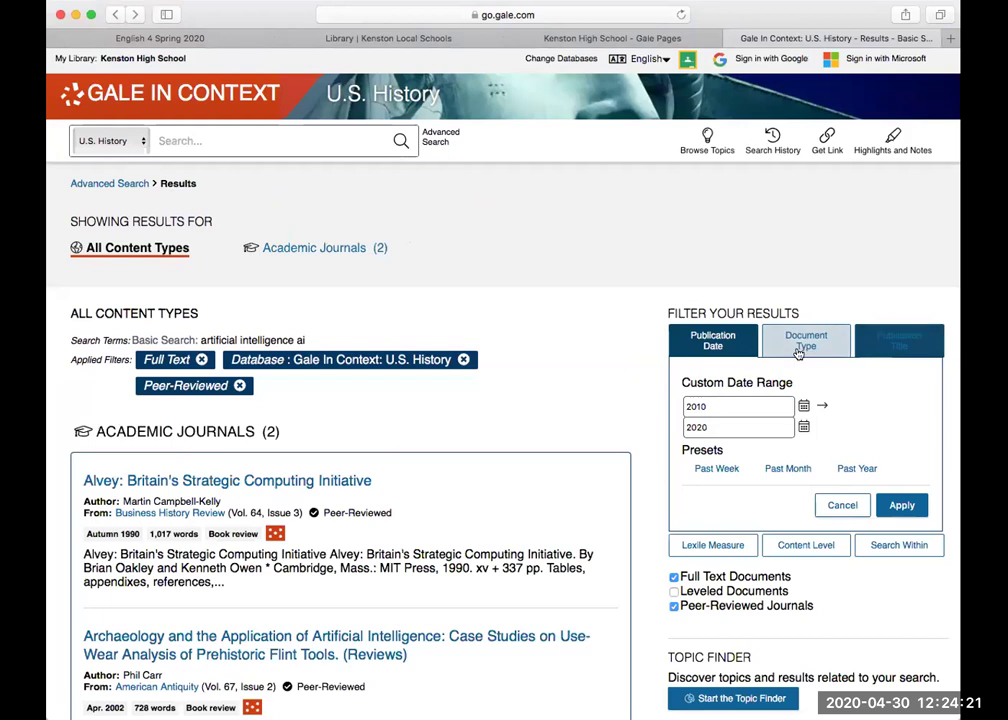
{"action": "left_click", "coordinate": [806, 340]}
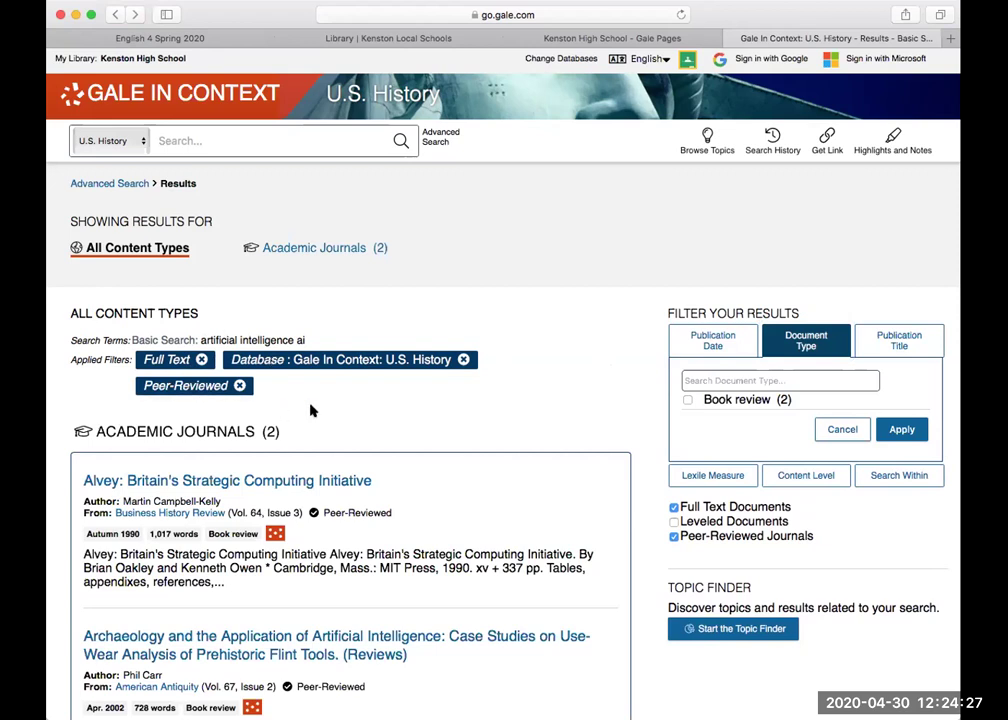
{"action": "scroll", "coordinate": [388, 465], "scroll_direction": "down", "scroll_amount": 3}
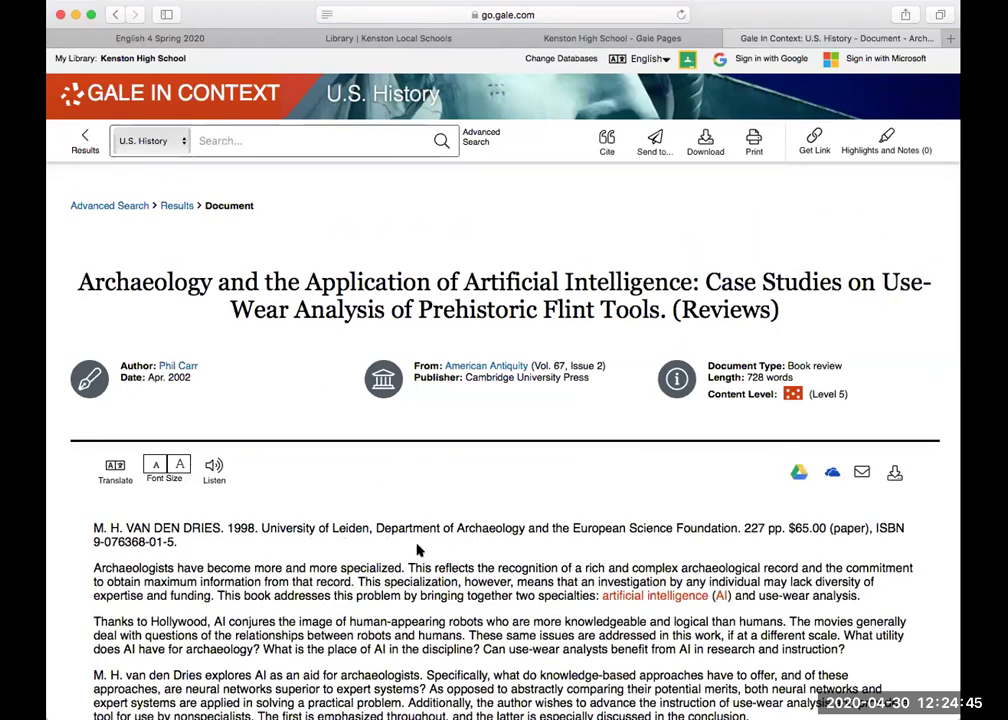
- Select and copy the American Antiquity 2002 review's MLA 8th Edition citation
{"action": "scroll", "coordinate": [418, 549], "scroll_direction": "down", "scroll_amount": 3}
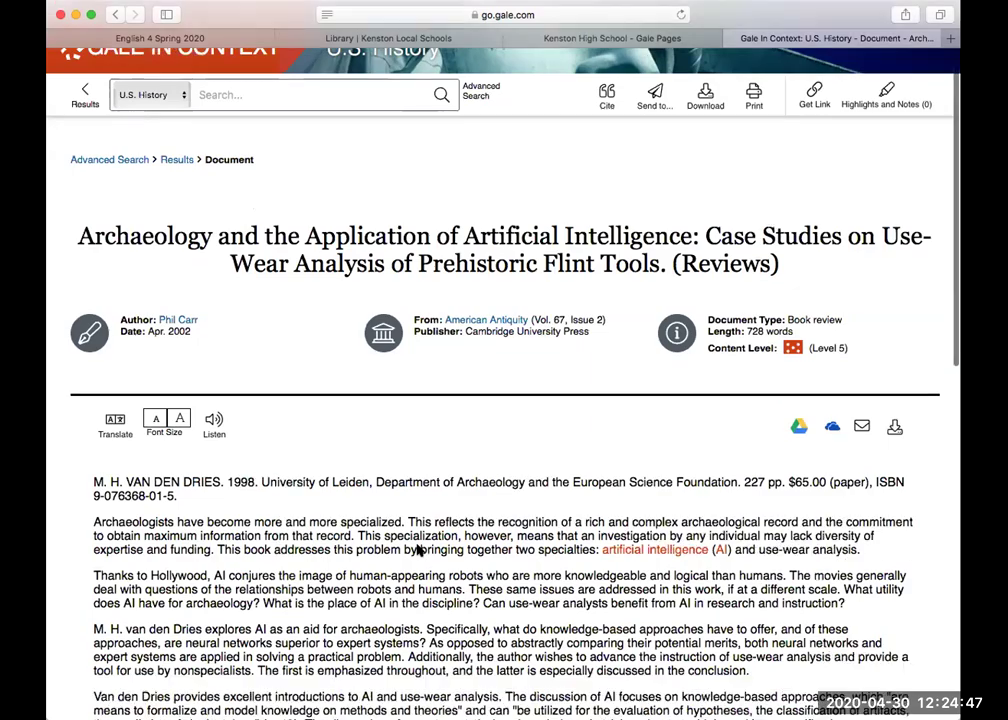
{"action": "scroll", "coordinate": [418, 545], "scroll_direction": "down", "scroll_amount": 8}
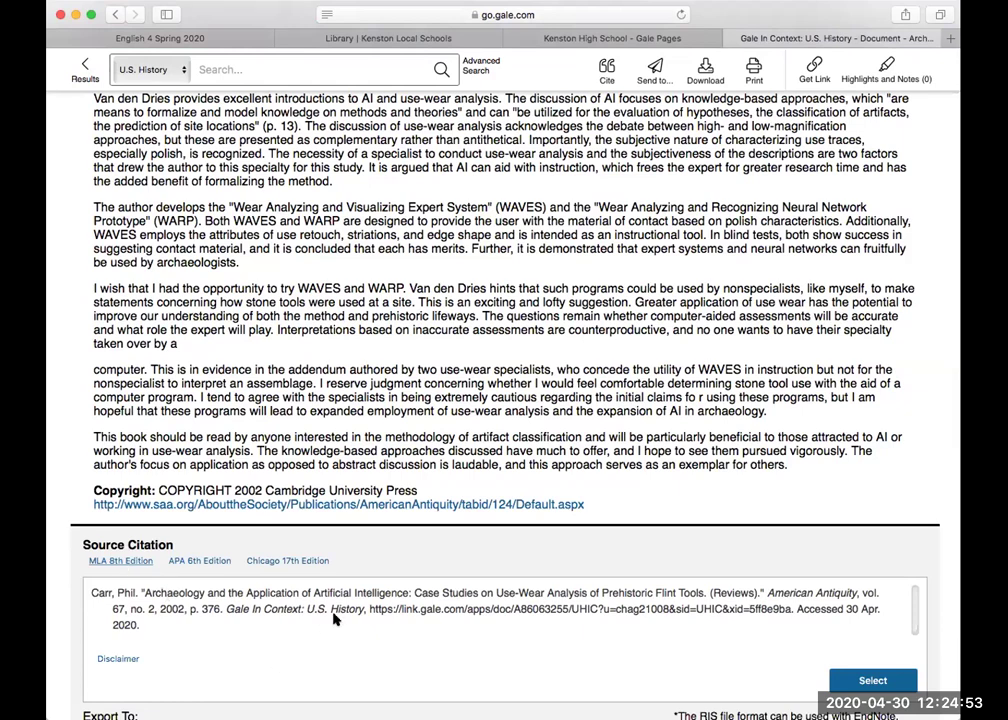
{"action": "scroll", "coordinate": [333, 617], "scroll_direction": "down", "scroll_amount": 2}
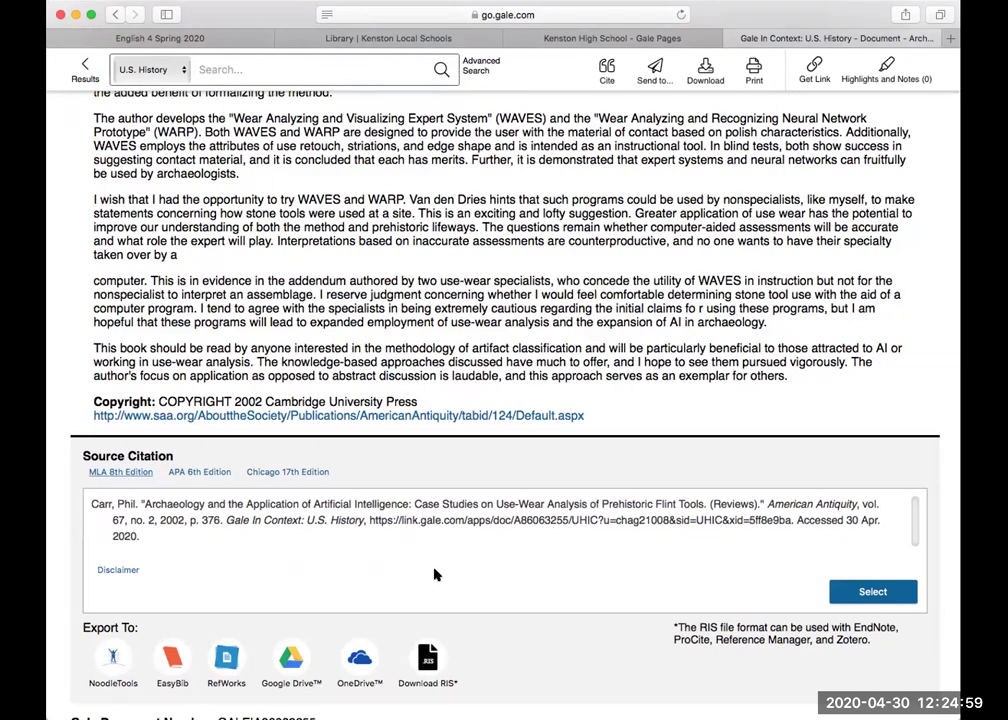
{"action": "left_click", "coordinate": [868, 592]}
{"action": "key", "text": "super+c"}
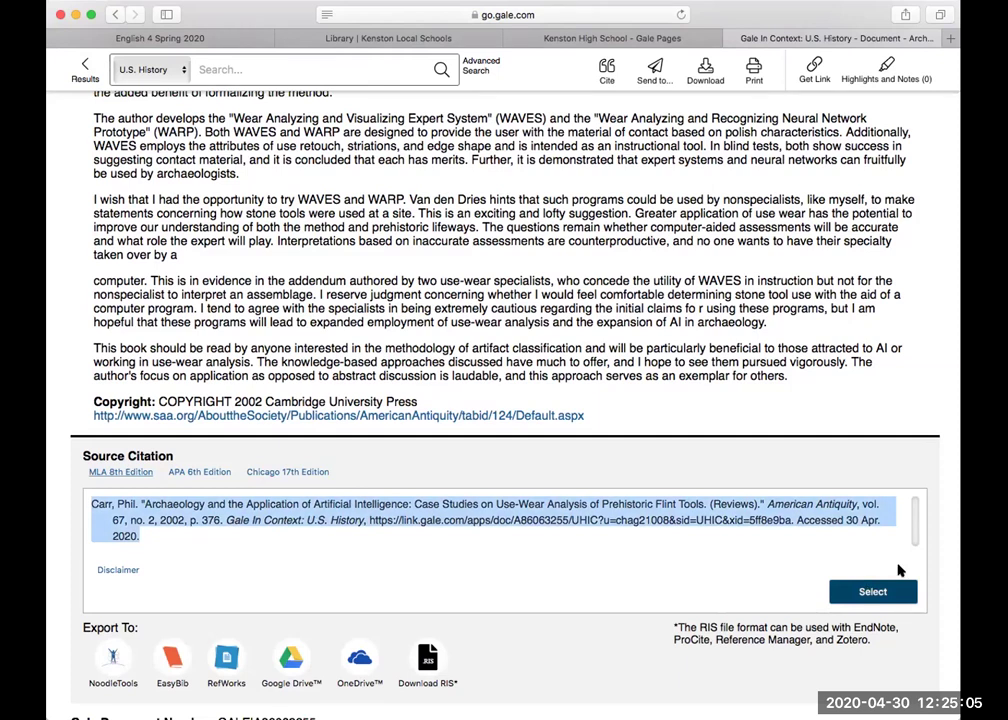
{"action": "key", "text": "super+Tab"}
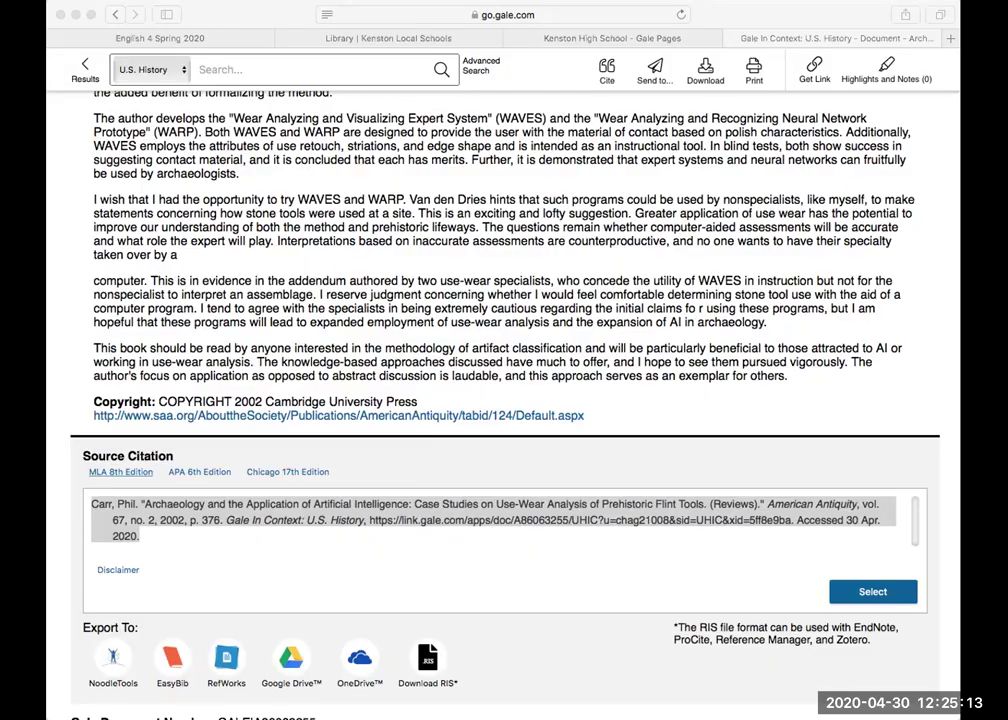
- Paste the Gale citation left-aligned below the Annotated Bibliography heading, with a blank line above it
{"action": "key", "text": "super+Tab"}
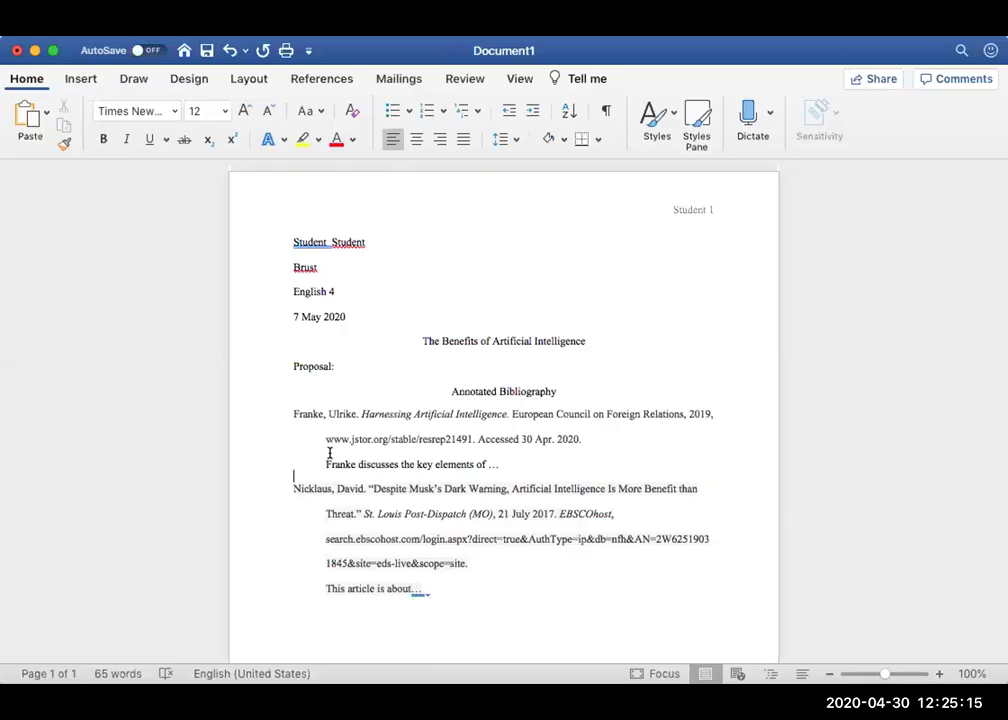
{"action": "left_click", "coordinate": [575, 388]}
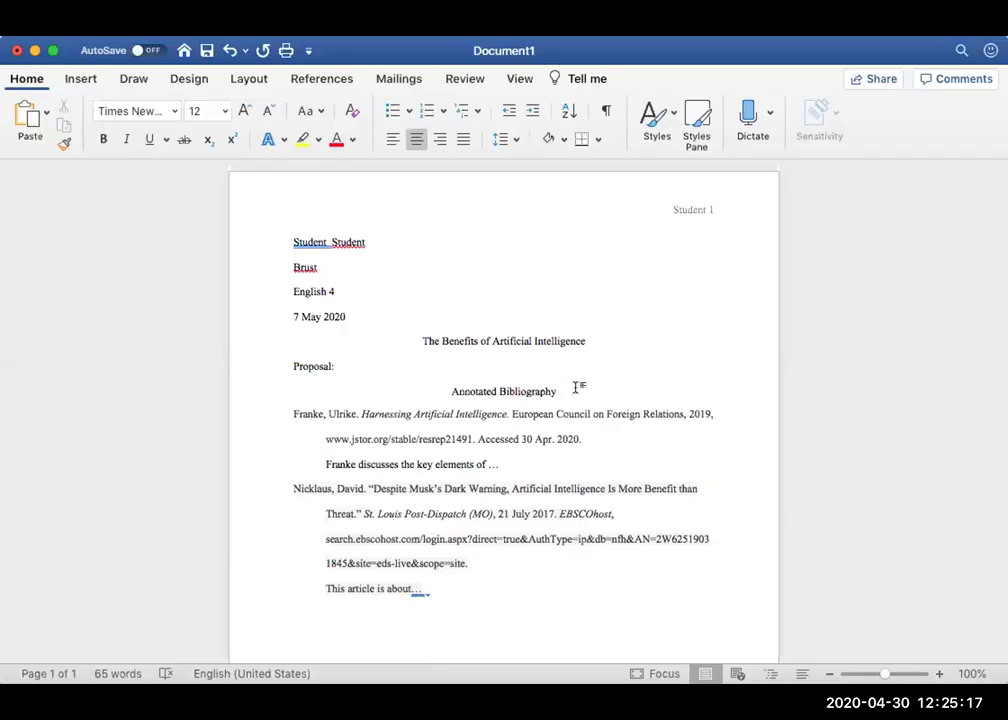
{"action": "key", "text": "Return"}
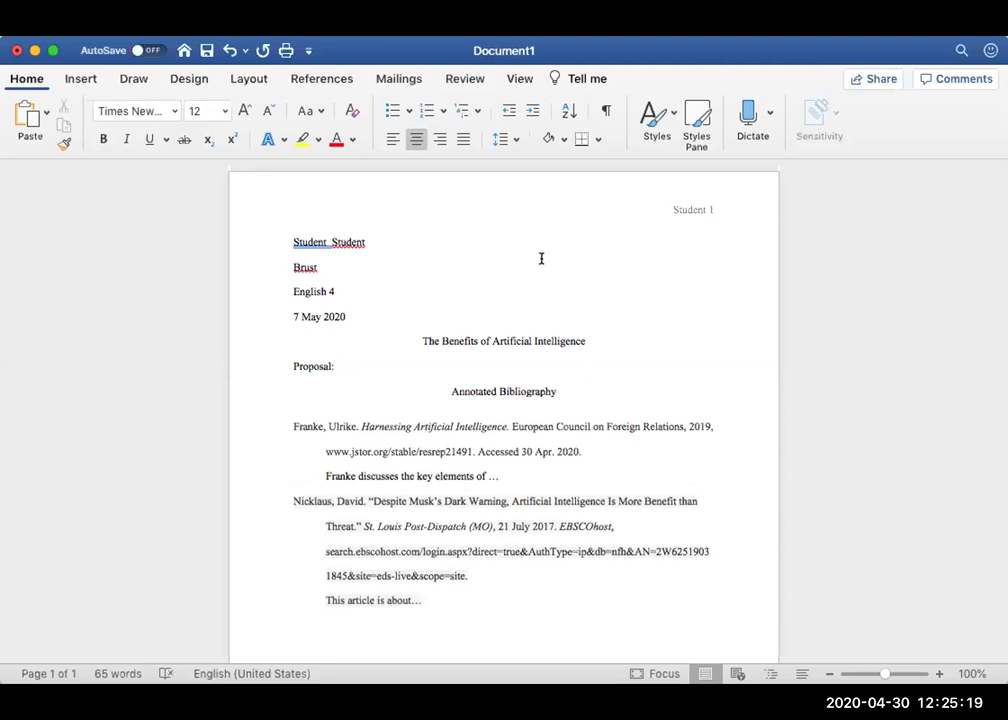
{"action": "left_click", "coordinate": [394, 140]}
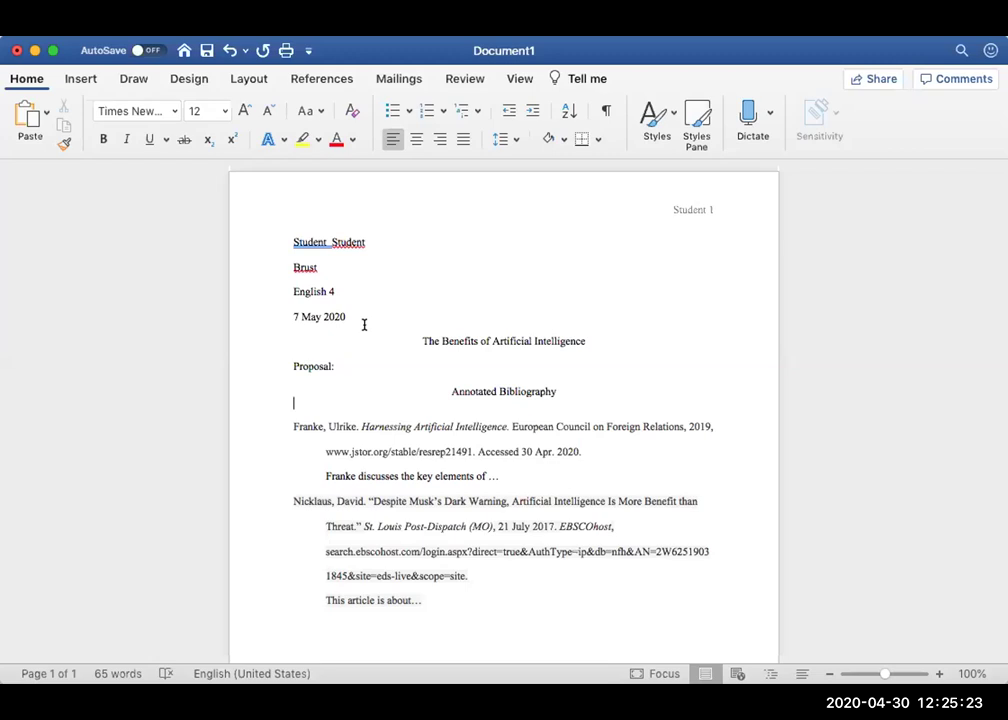
{"action": "key", "text": "super+v"}
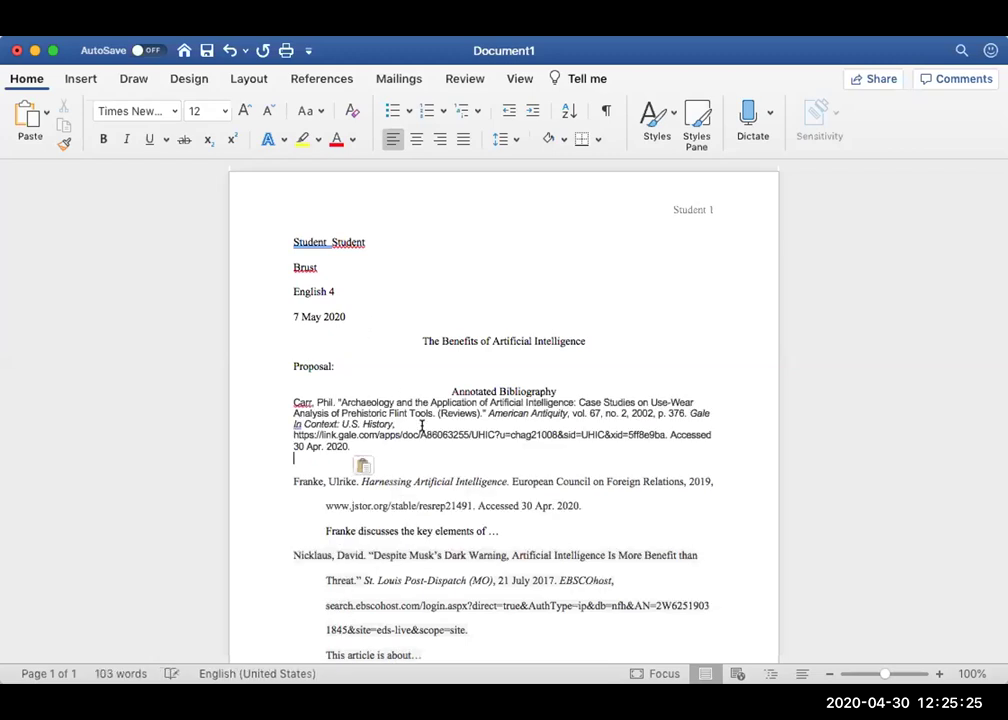
{"action": "left_click", "coordinate": [293, 402]}
{"action": "key", "text": "Return"}
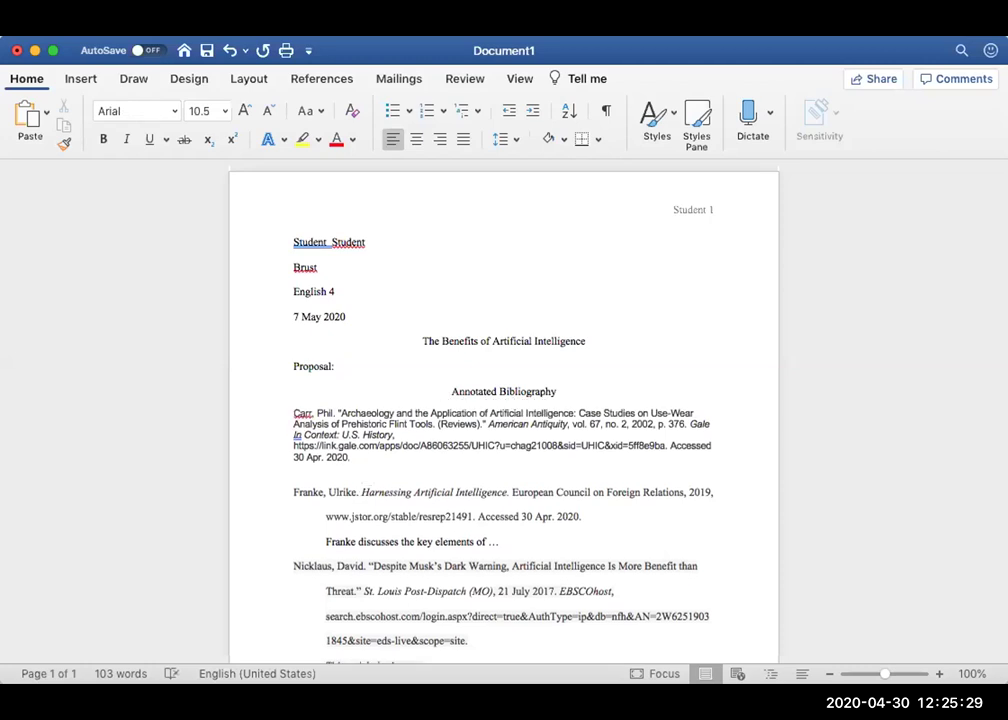
{"action": "triple_click", "coordinate": [295, 412]}
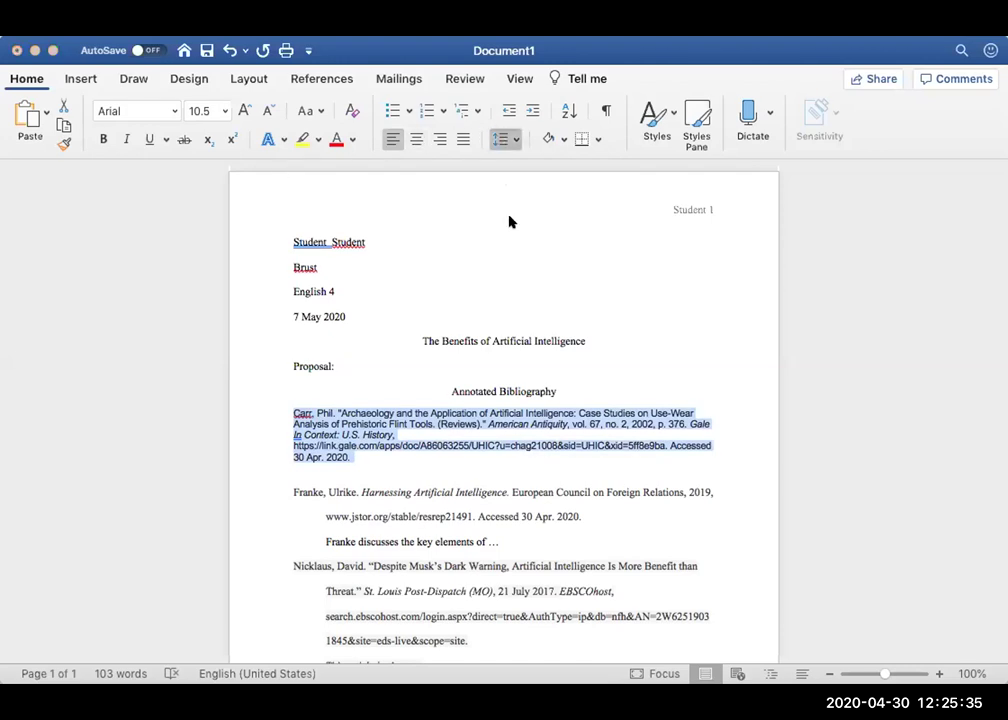
- Format the citation as double-spaced Times New Roman 12
{"action": "key", "text": "super+2"}
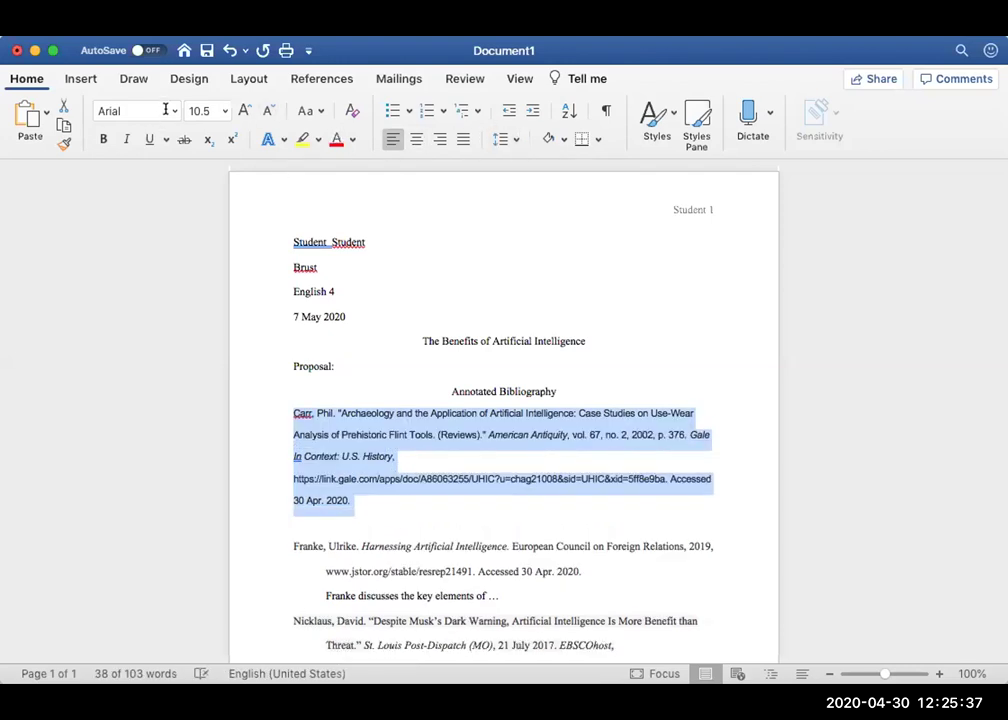
{"action": "left_click", "coordinate": [171, 109]}
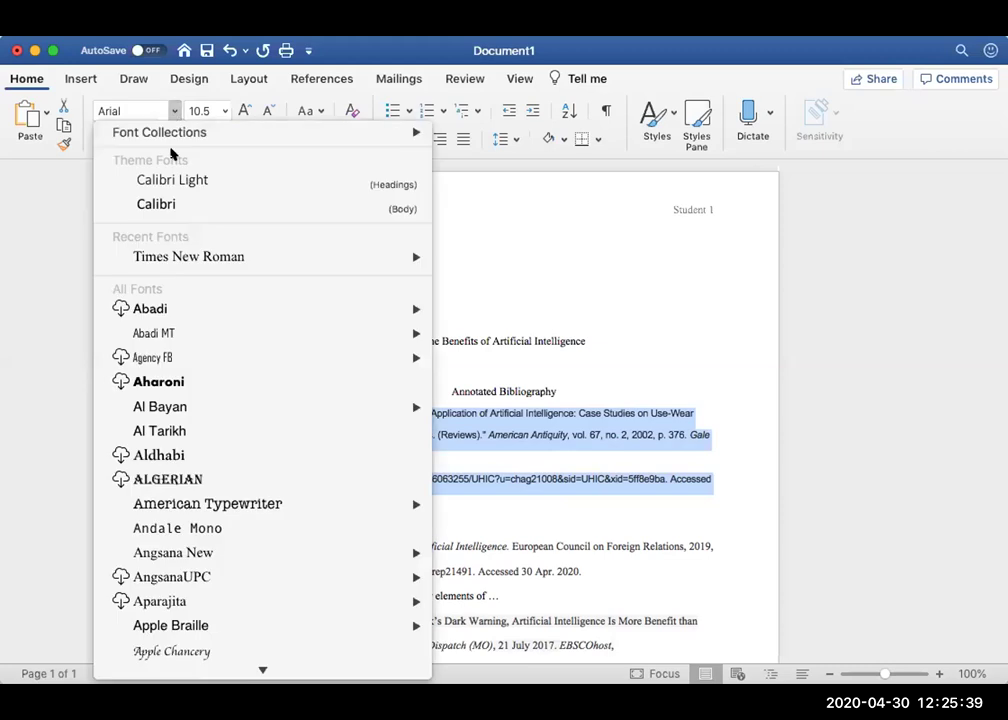
{"action": "left_click", "coordinate": [189, 256]}
{"action": "left_click", "coordinate": [225, 110]}
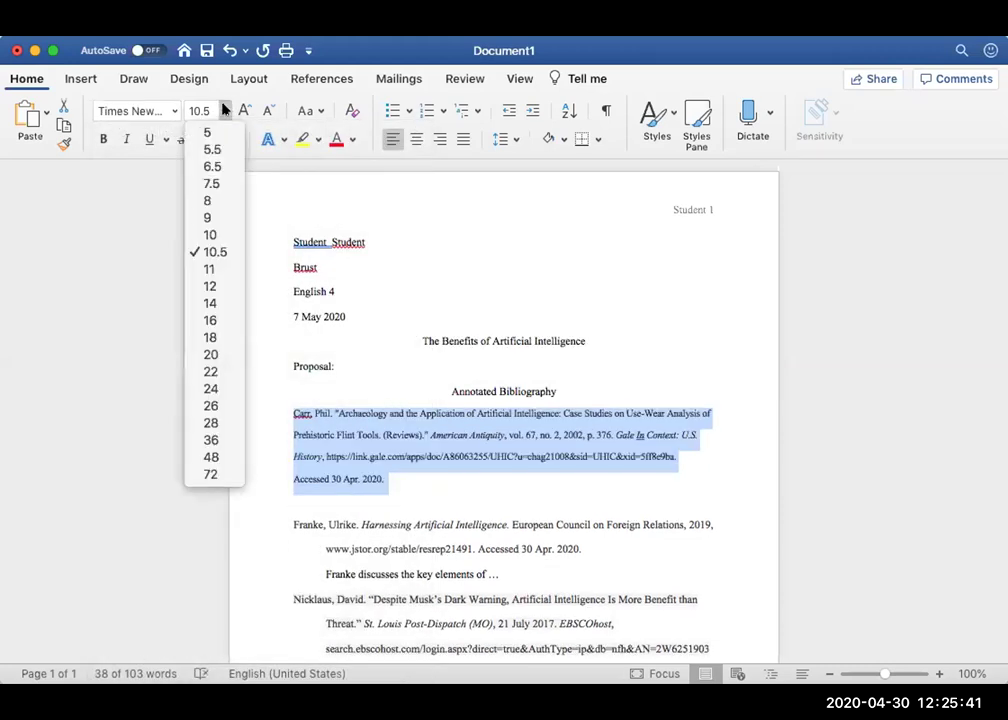
{"action": "left_click", "coordinate": [212, 286]}
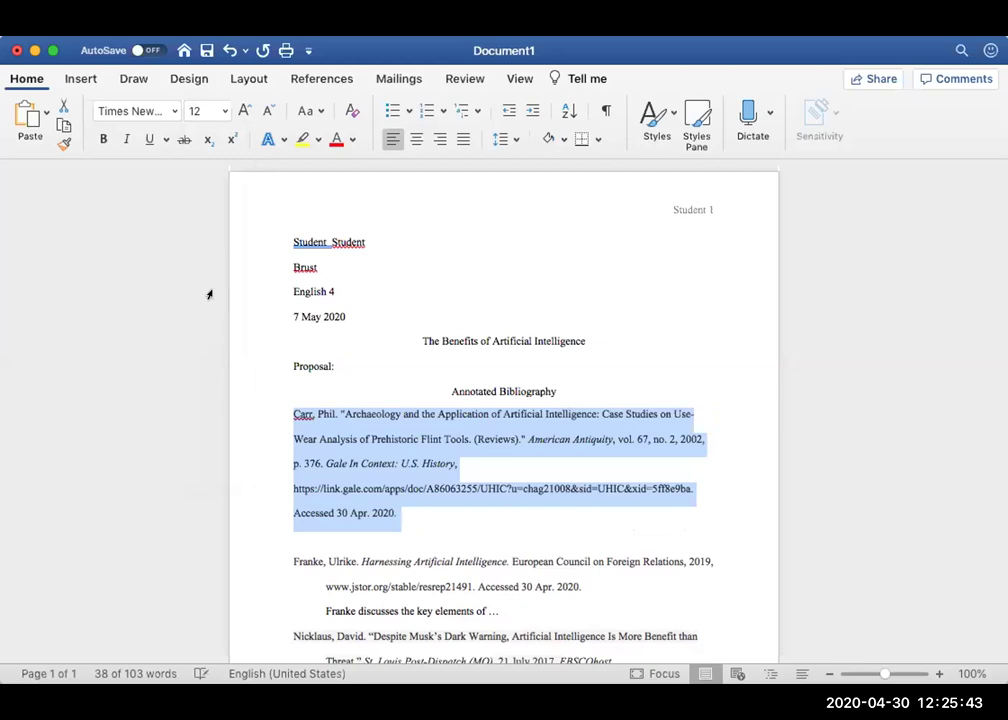
- Break the citation before 'Wear Analysis' and indent the wrapped line
{"action": "left_click", "coordinate": [294, 445]}
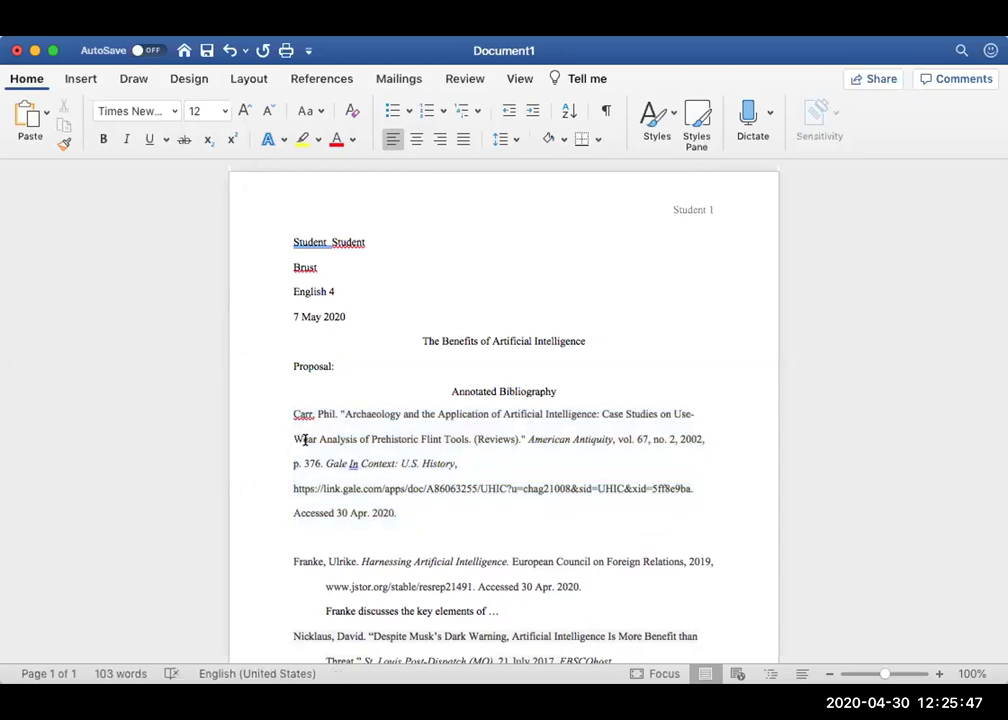
{"action": "key", "text": "Return"}
{"action": "key", "text": "Tab"}
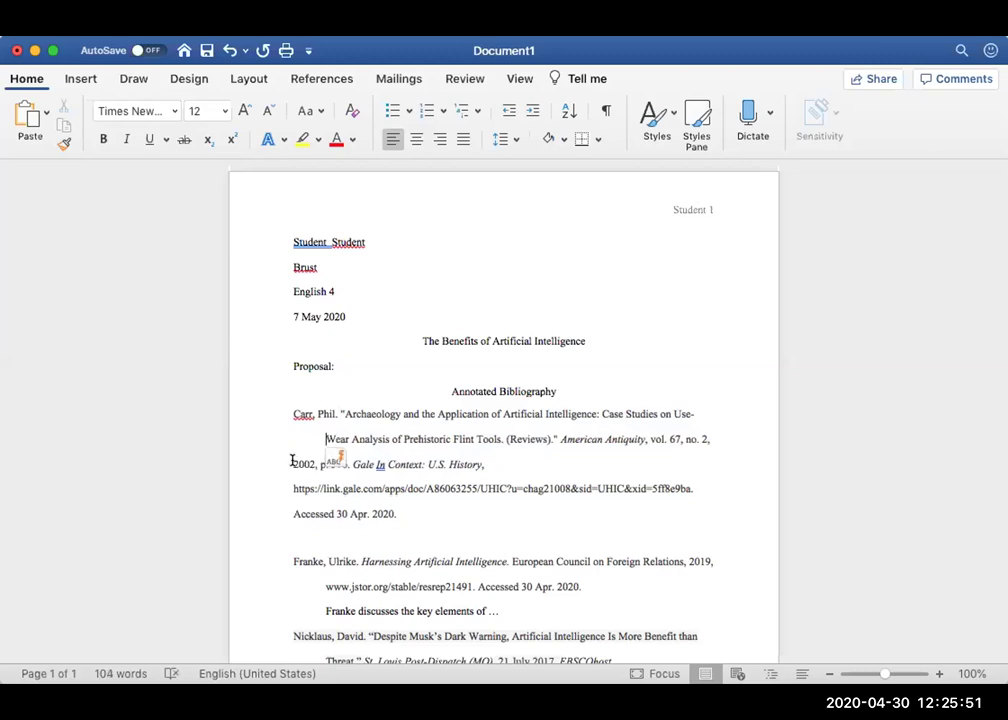
{"action": "key", "text": "Tab"}
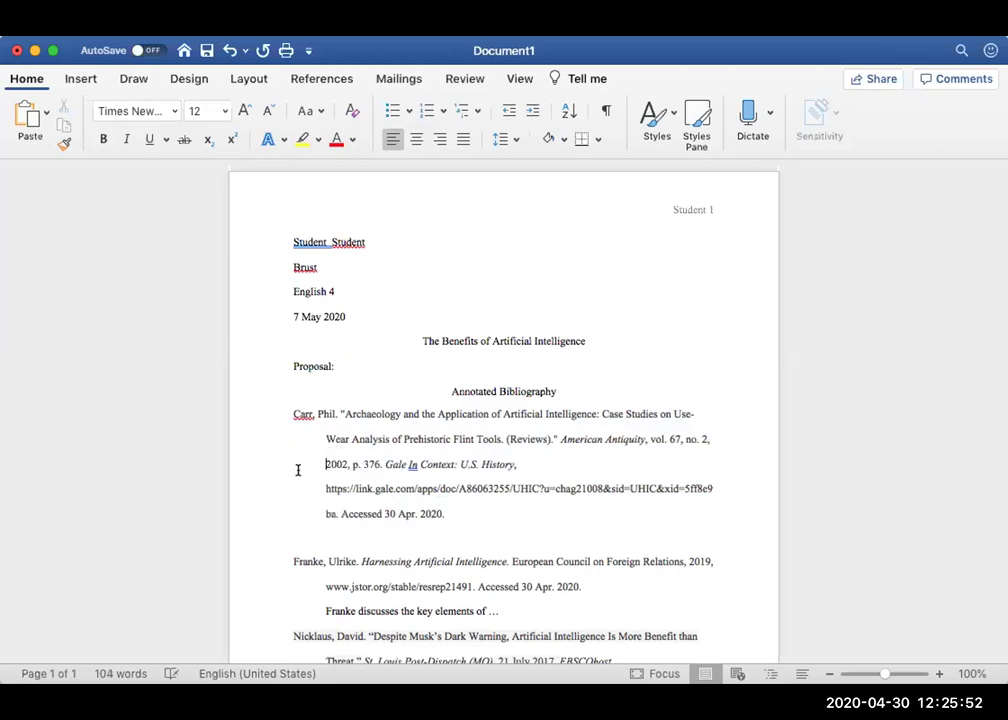
- Start the annotation 'The article details the events of...' after the access date
{"action": "left_click", "coordinate": [442, 514]}
{"action": "key", "text": "Return"}
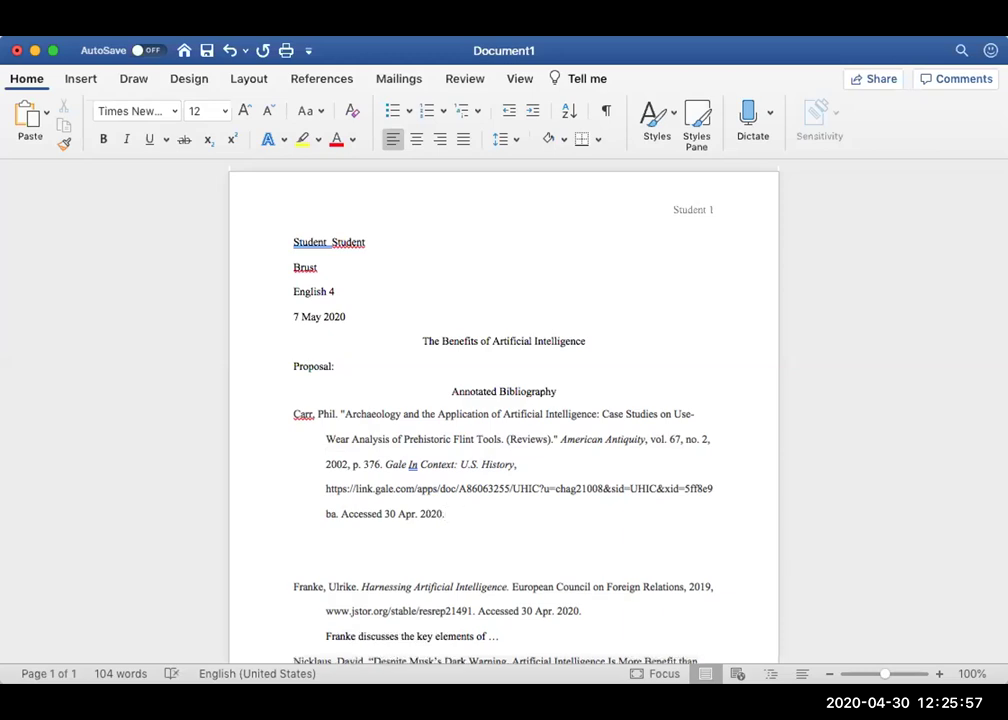
{"action": "type", "text": "The articl"}
{"action": "type", "text": "e details the event"}
{"action": "type", "text": "s of"}
{"action": "type", "text": "..."}
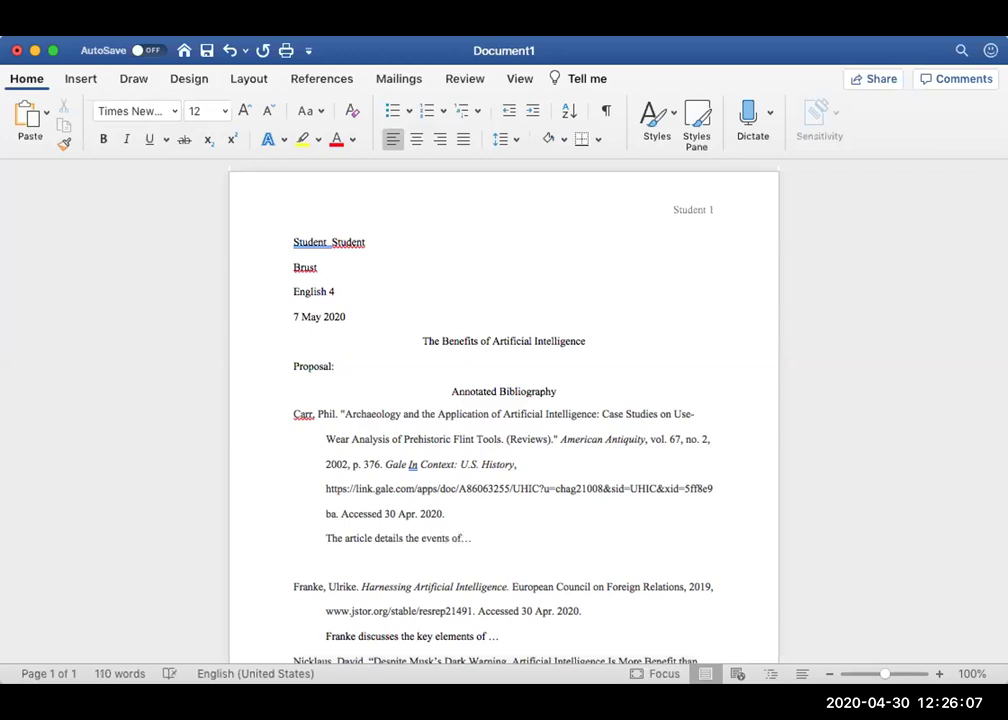
{"action": "scroll", "coordinate": [477, 508], "scroll_direction": "down", "scroll_amount": 1}
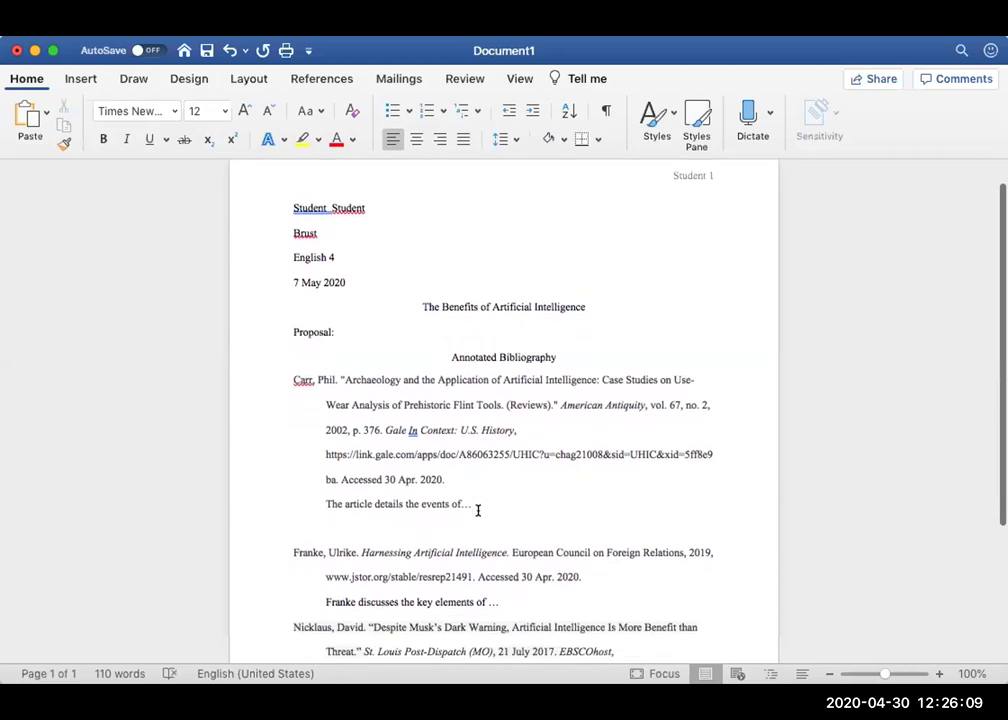
{"action": "scroll", "coordinate": [477, 510], "scroll_direction": "down", "scroll_amount": 2}
{"action": "scroll", "coordinate": [477, 510], "scroll_direction": "up", "scroll_amount": 1}
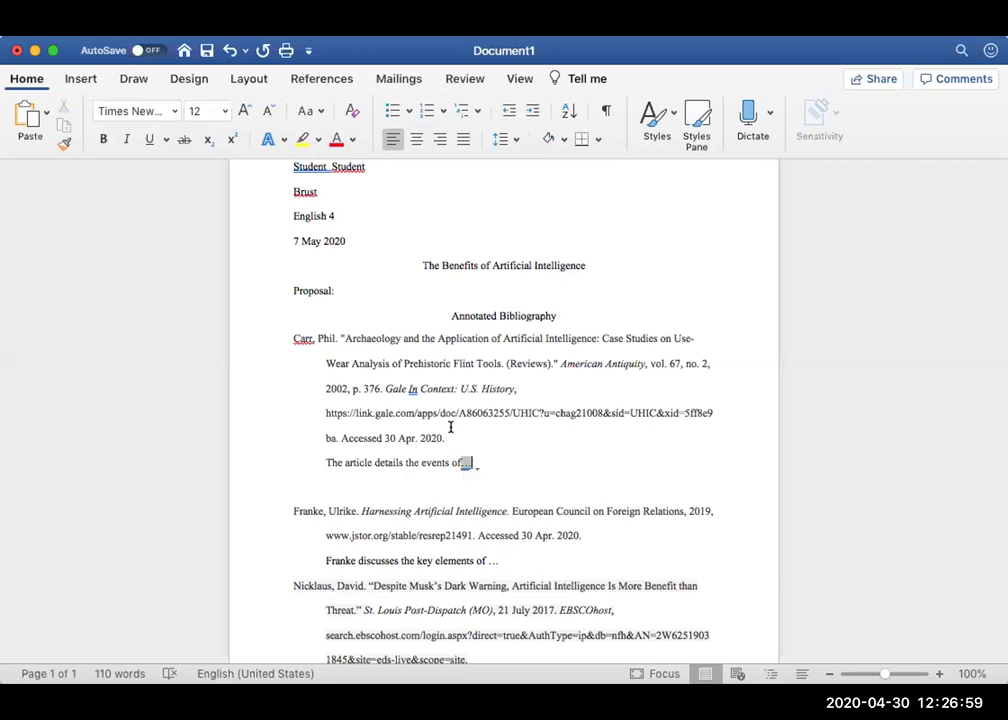
- Open Annotated Bibliography and Proposal edited.pdf in the English 4 Spring 2020 class and scroll through it
{"action": "mouse_move", "coordinate": [470, 482]}
{"action": "key", "text": "super+Tab"}
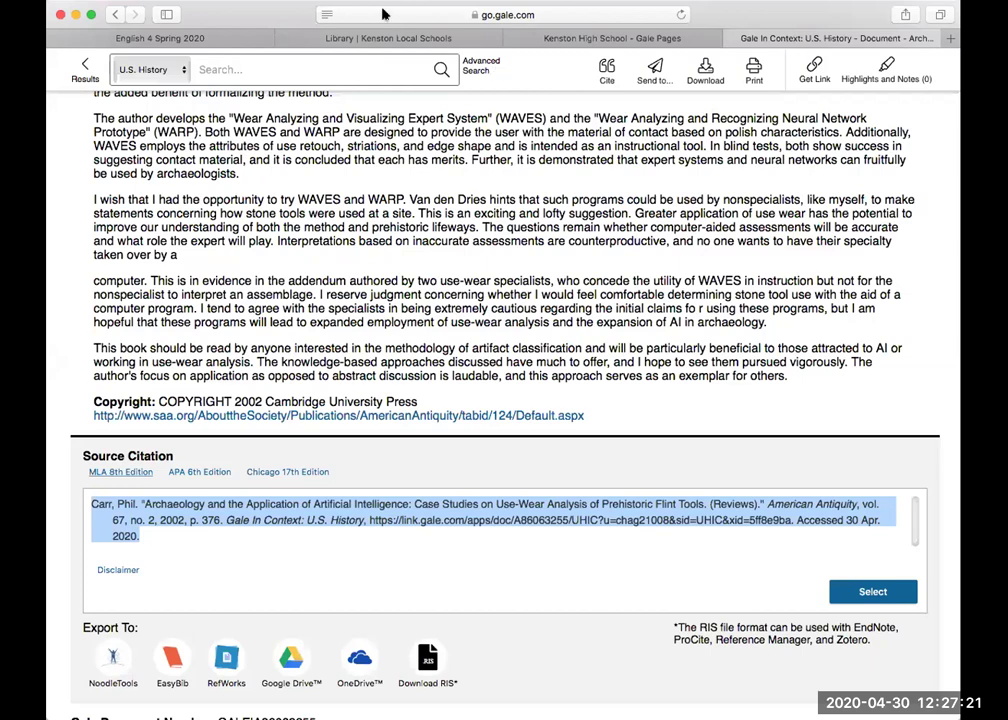
{"action": "left_click", "coordinate": [209, 40]}
{"action": "scroll", "coordinate": [754, 360], "scroll_direction": "down", "scroll_amount": 5}
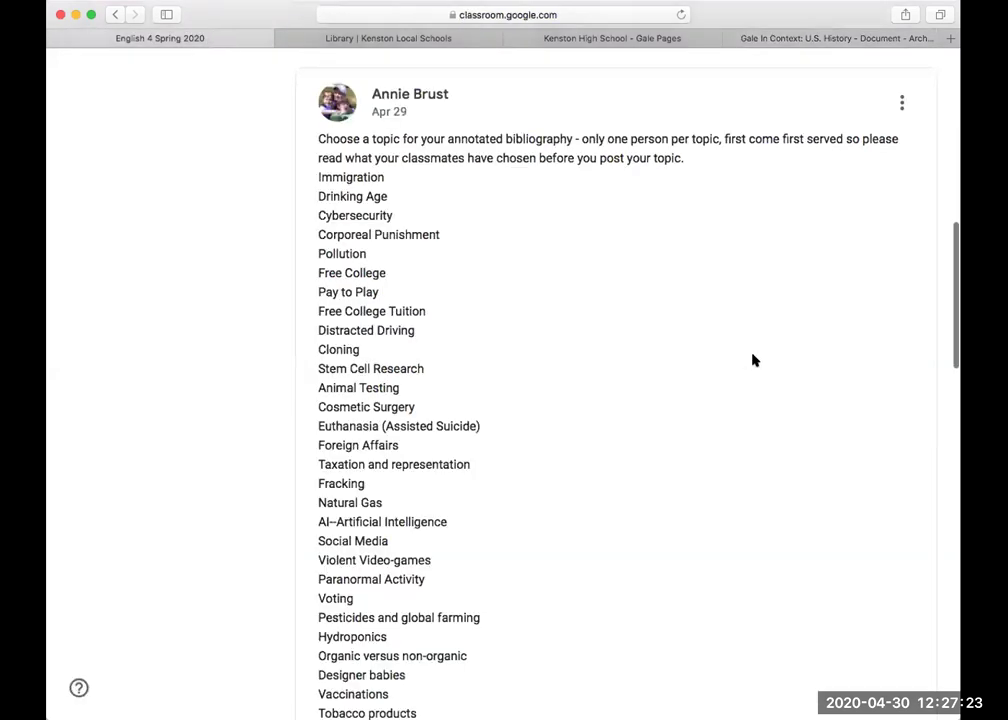
{"action": "scroll", "coordinate": [754, 360], "scroll_direction": "down", "scroll_amount": 10}
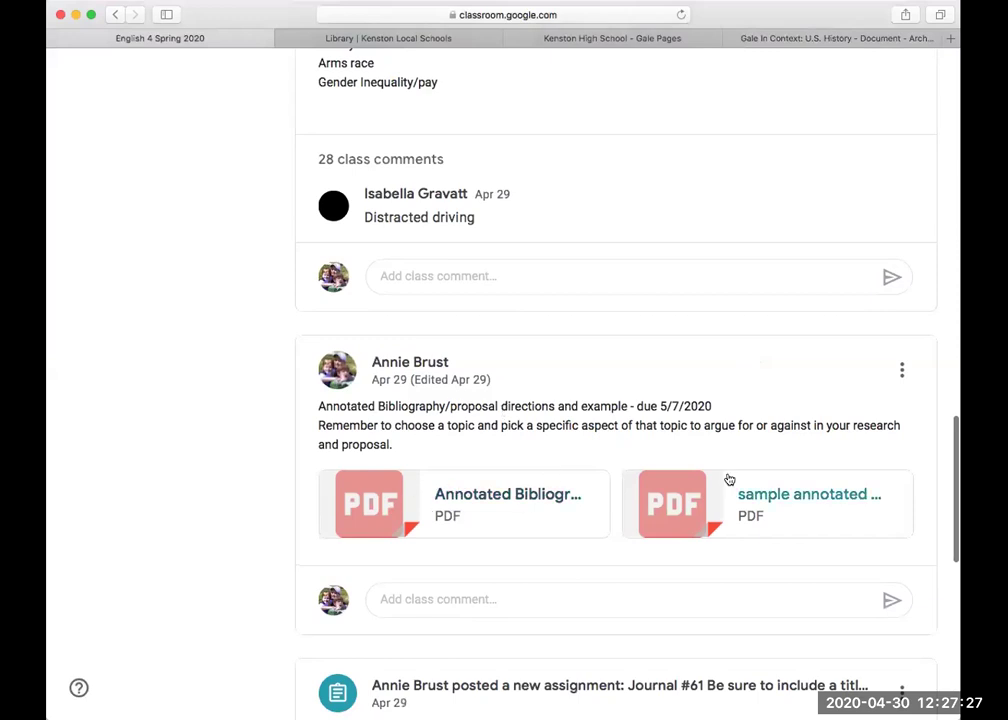
{"action": "left_click", "coordinate": [492, 505]}
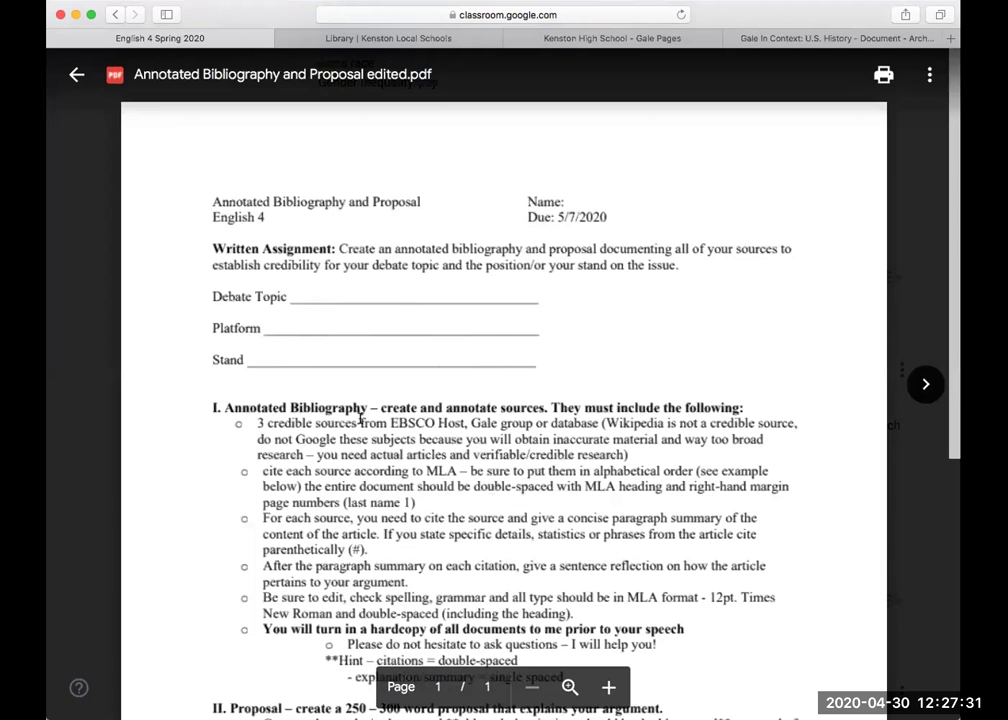
{"action": "scroll", "coordinate": [380, 416], "scroll_direction": "down", "scroll_amount": 3}
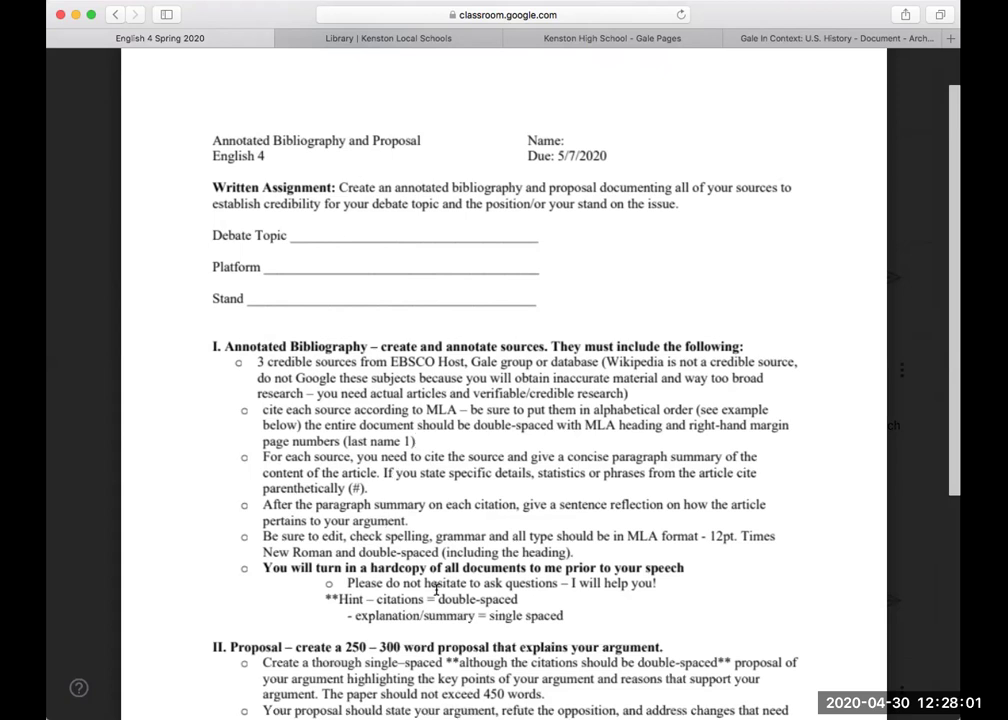
{"action": "scroll", "coordinate": [456, 598], "scroll_direction": "down", "scroll_amount": 3}
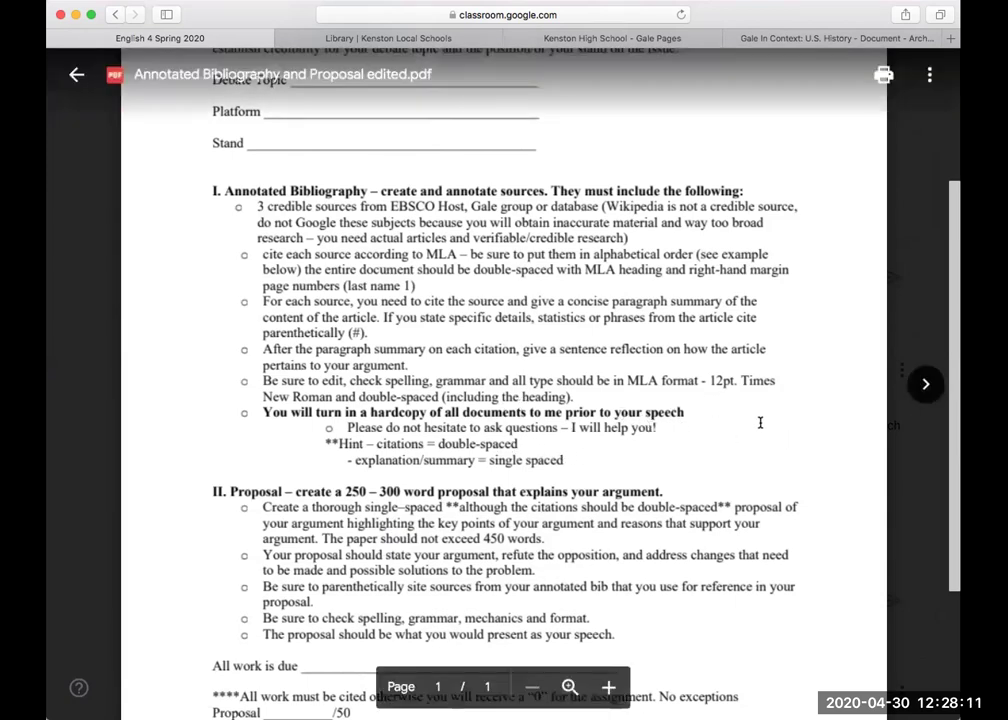
{"action": "scroll", "coordinate": [691, 398], "scroll_direction": "down", "scroll_amount": 3}
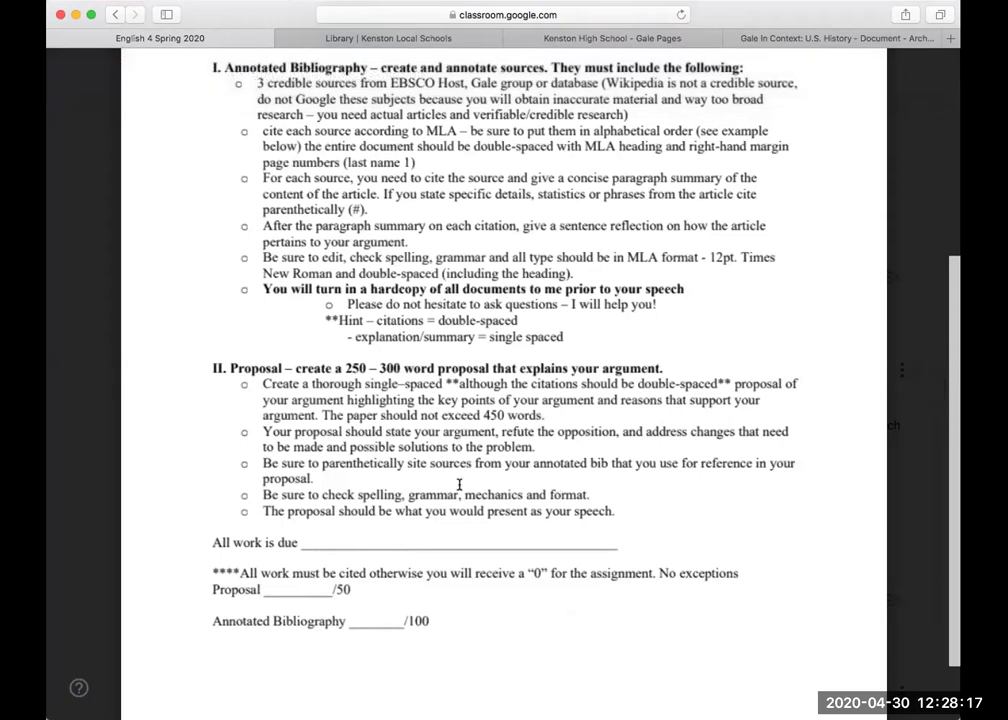
{"action": "scroll", "coordinate": [578, 460], "scroll_direction": "up", "scroll_amount": 1}
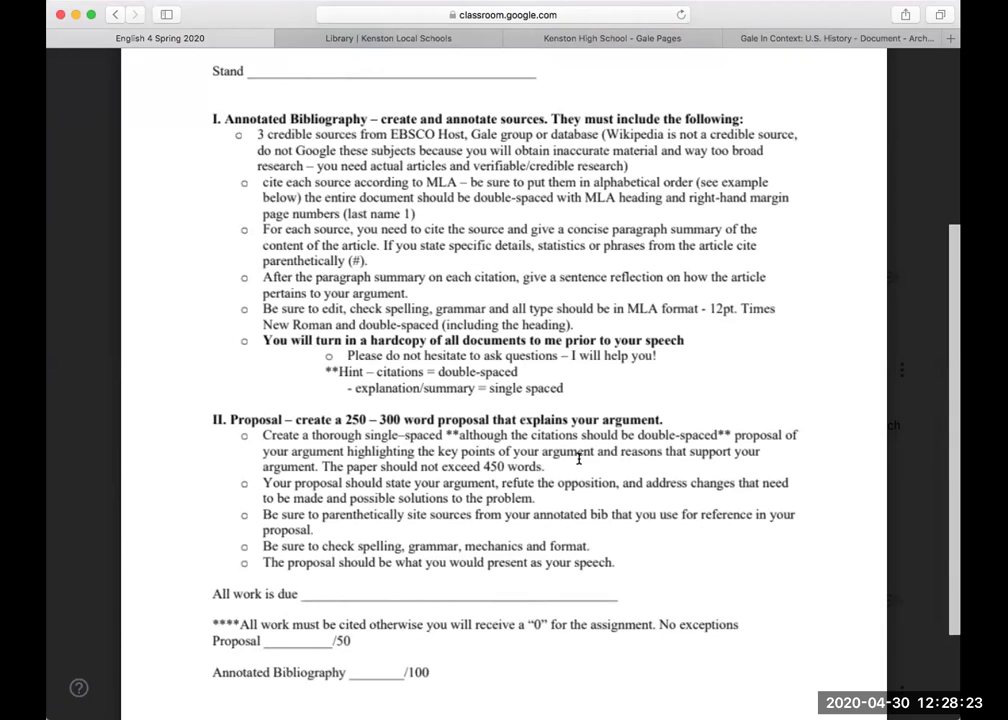
{"action": "scroll", "coordinate": [578, 458], "scroll_direction": "up", "scroll_amount": 5}
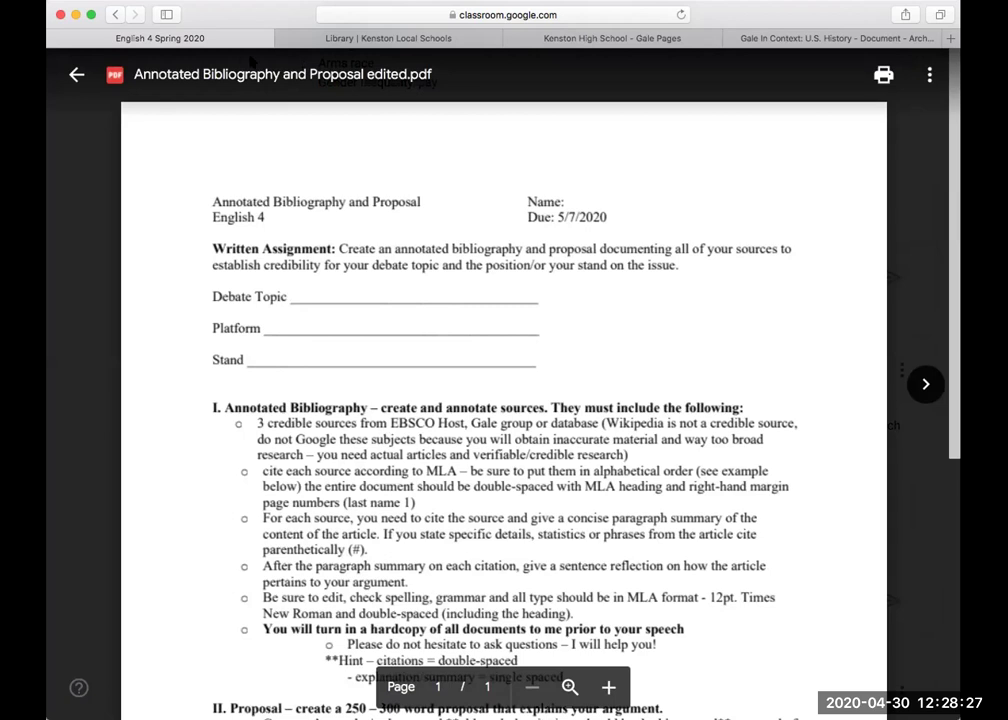
- Open sample annotated bib and proposal.pdf and scroll through its two pages, including The Femme Fatale proposal
{"action": "left_click", "coordinate": [76, 74]}
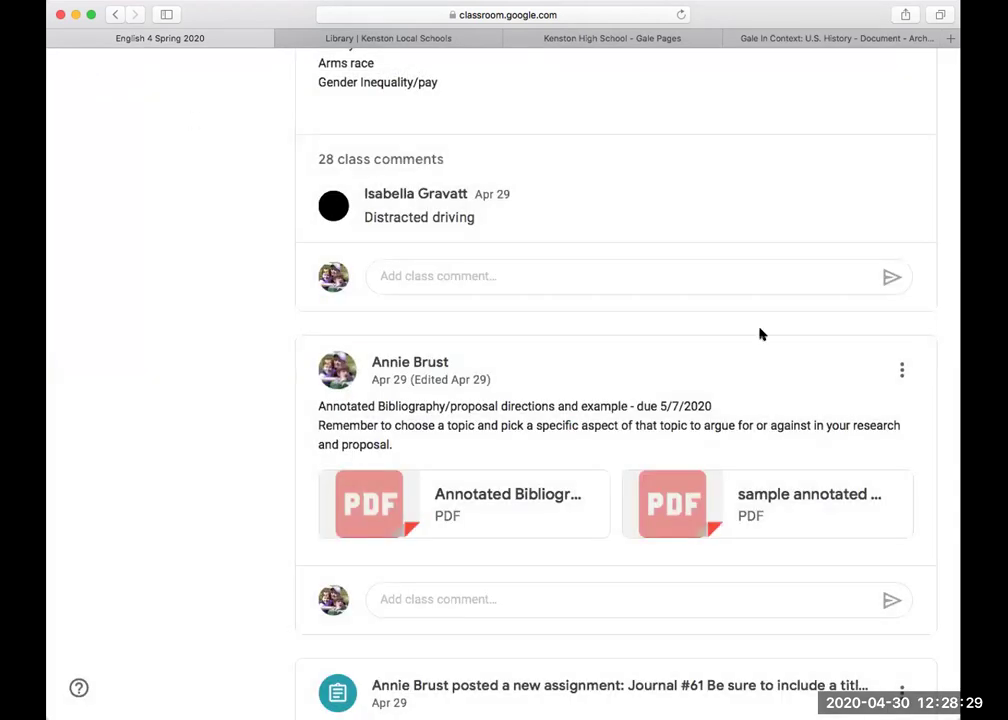
{"action": "left_click", "coordinate": [814, 515]}
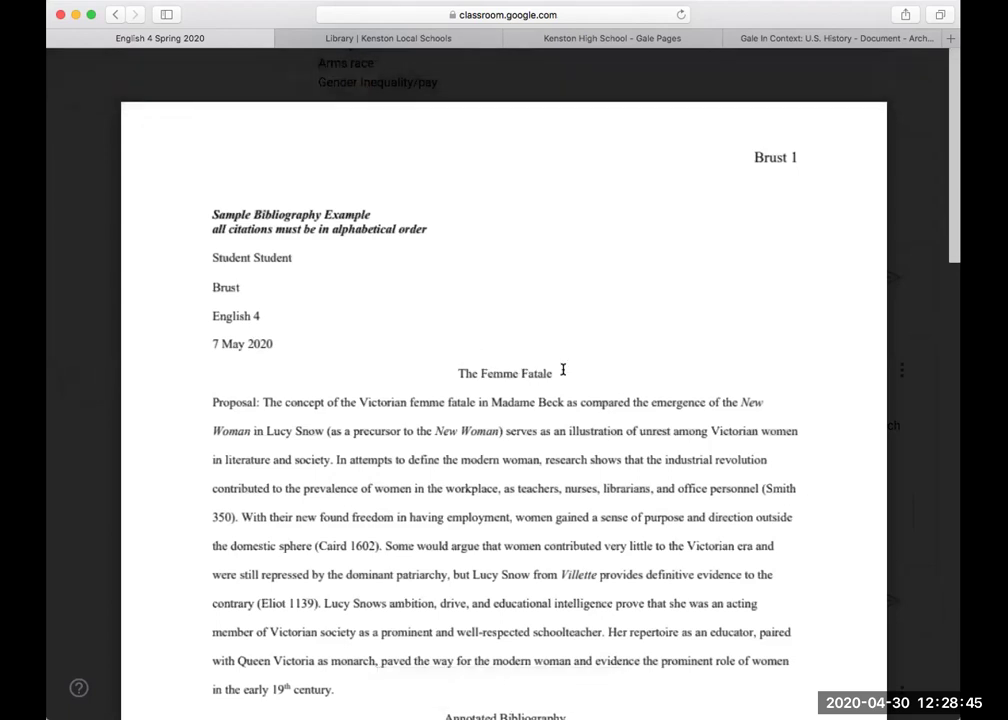
{"action": "scroll", "coordinate": [531, 369], "scroll_direction": "down", "scroll_amount": 5}
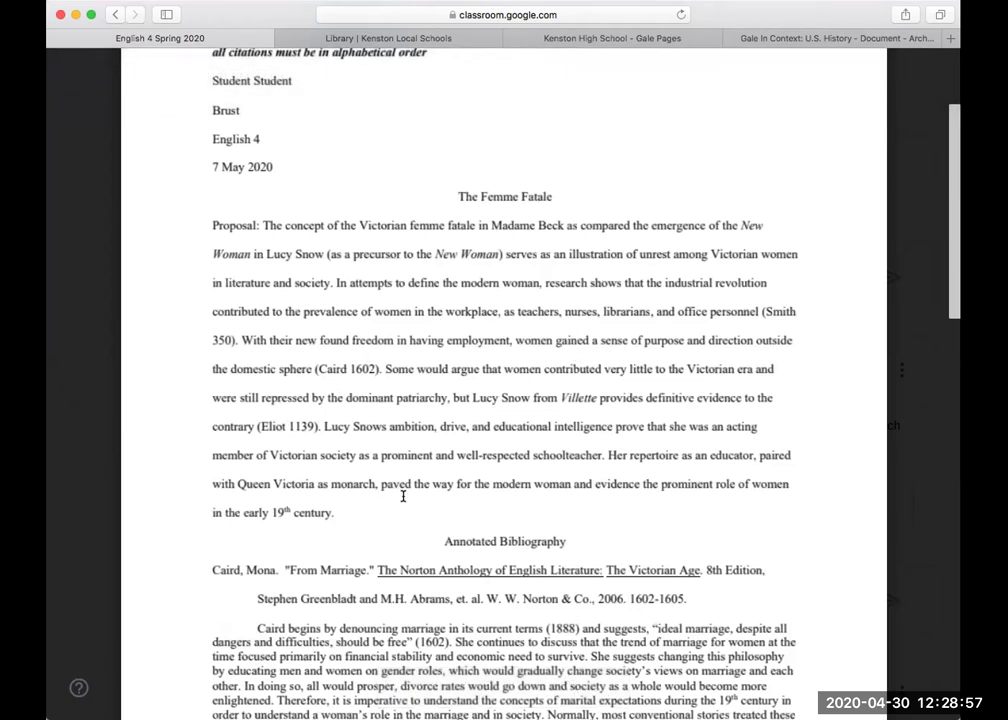
{"action": "mouse_move", "coordinate": [436, 600]}
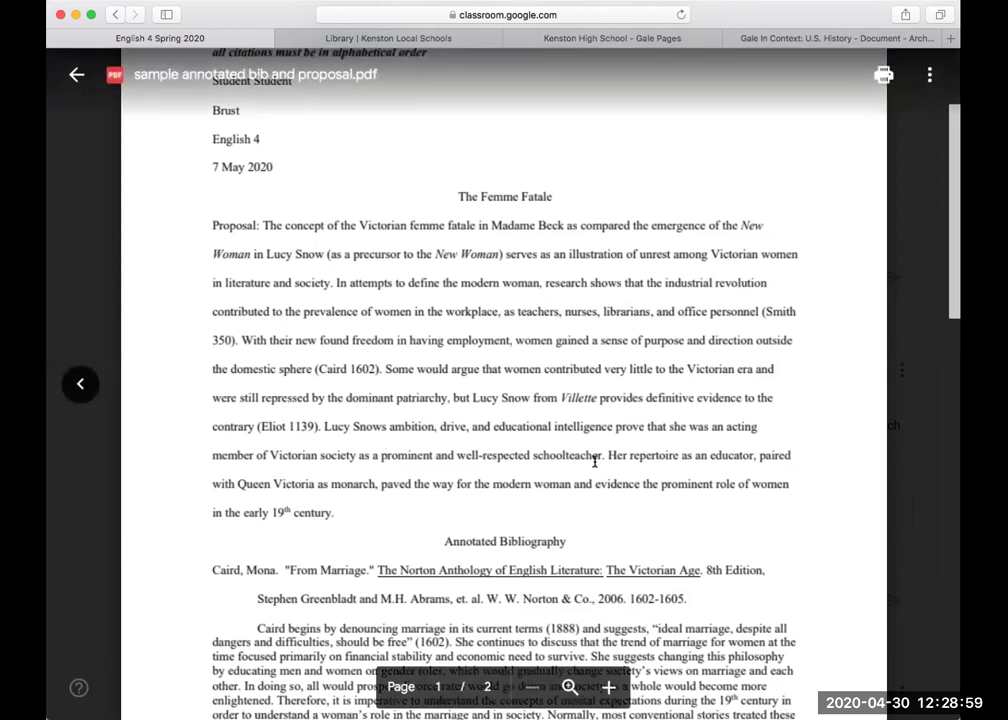
{"action": "scroll", "coordinate": [547, 625], "scroll_direction": "down", "scroll_amount": 3}
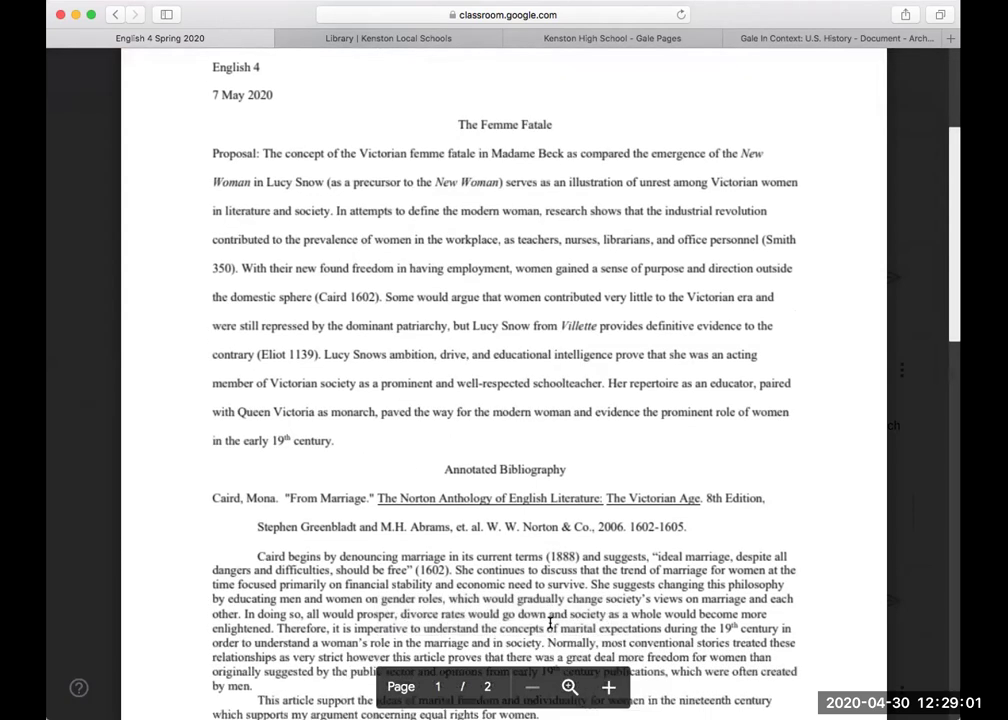
{"action": "scroll", "coordinate": [549, 600], "scroll_direction": "up", "scroll_amount": 1}
{"action": "mouse_move", "coordinate": [356, 367]}
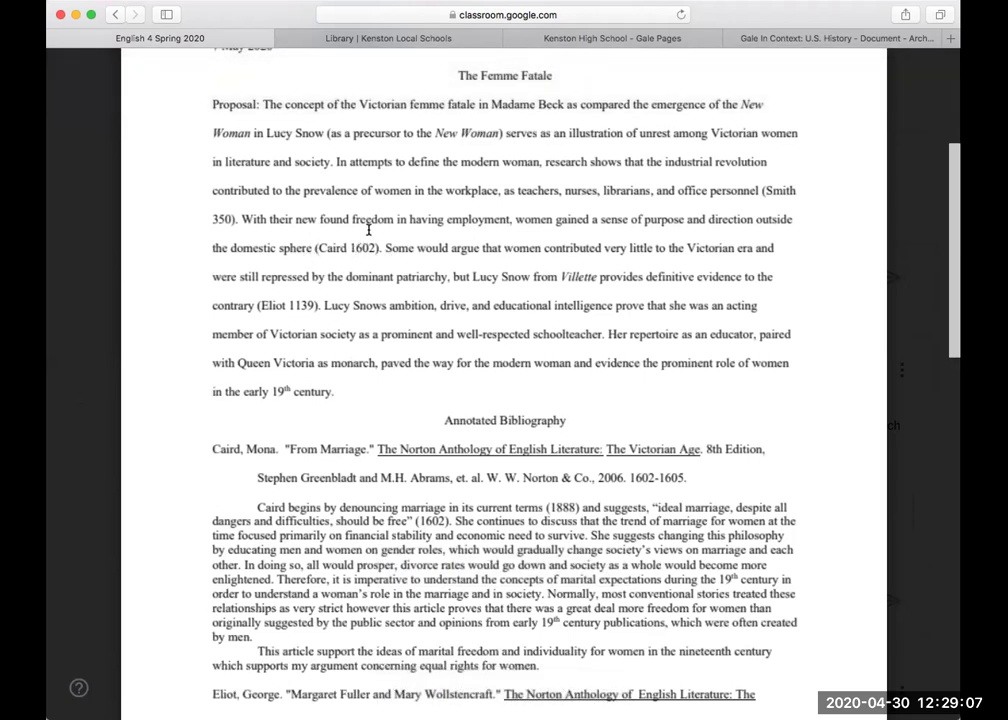
{"action": "scroll", "coordinate": [632, 459], "scroll_direction": "down", "scroll_amount": 3}
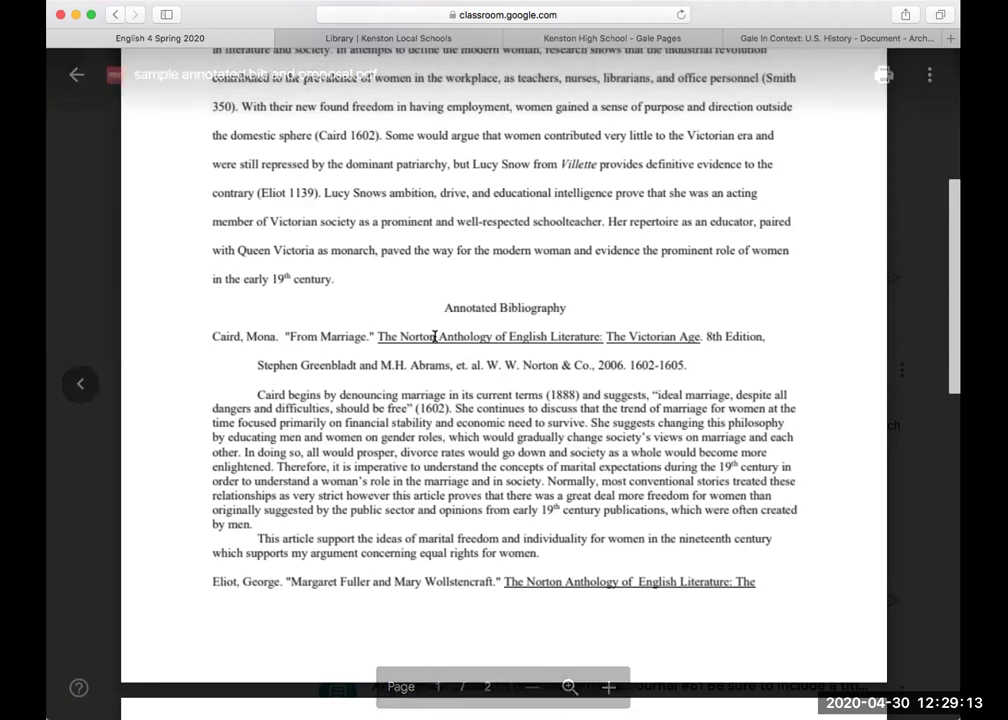
{"action": "scroll", "coordinate": [372, 440], "scroll_direction": "up", "scroll_amount": 1}
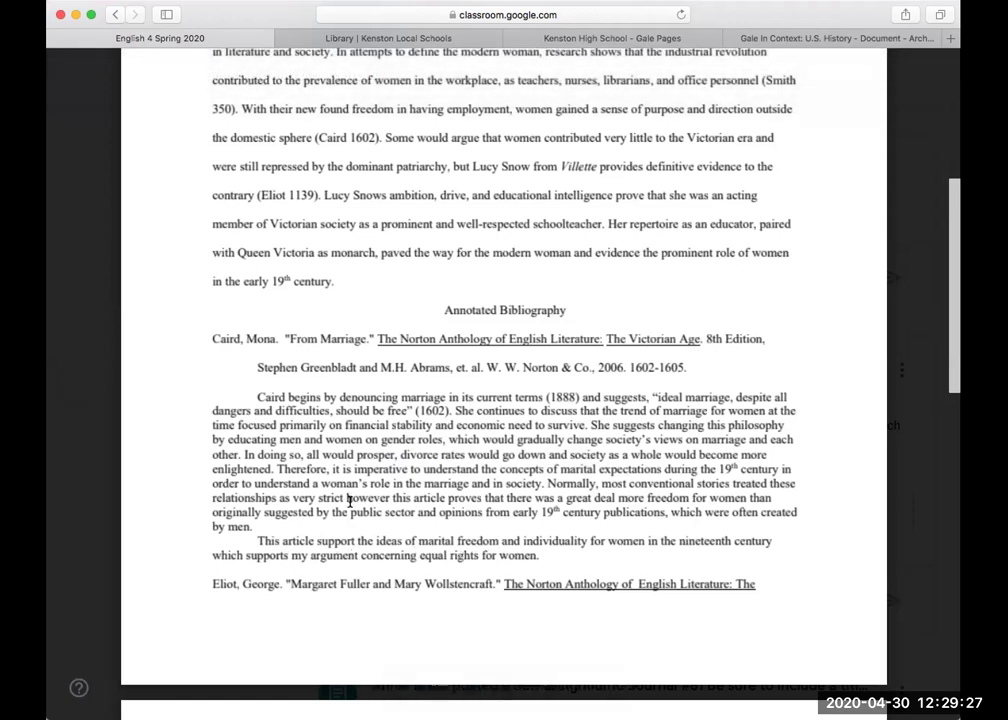
{"action": "scroll", "coordinate": [289, 508], "scroll_direction": "down", "scroll_amount": 10}
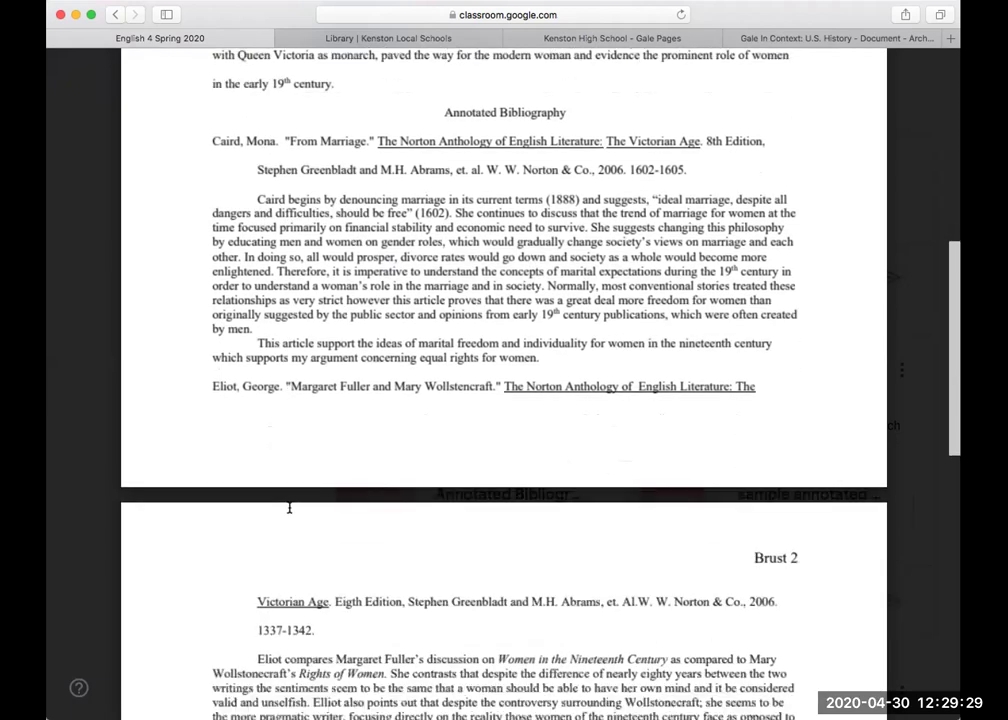
{"action": "scroll", "coordinate": [289, 508], "scroll_direction": "up", "scroll_amount": 2}
{"action": "scroll", "coordinate": [289, 508], "scroll_direction": "down", "scroll_amount": 3}
{"action": "scroll", "coordinate": [289, 508], "scroll_direction": "up", "scroll_amount": 5}
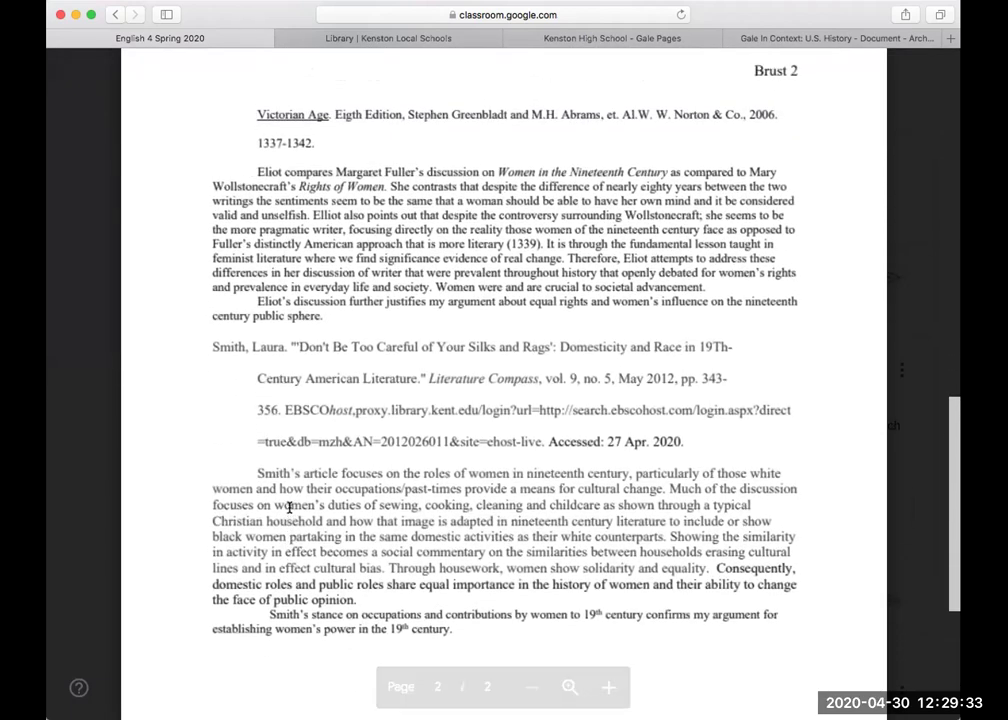
{"action": "scroll", "coordinate": [289, 508], "scroll_direction": "up", "scroll_amount": 15}
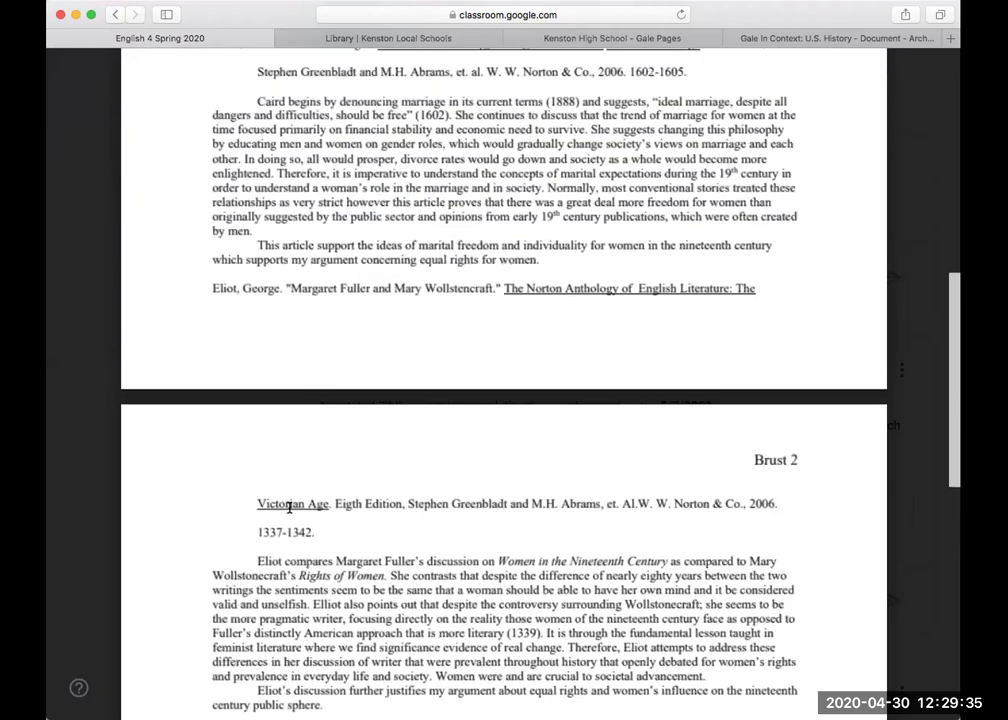
{"action": "scroll", "coordinate": [289, 508], "scroll_direction": "up", "scroll_amount": 6}
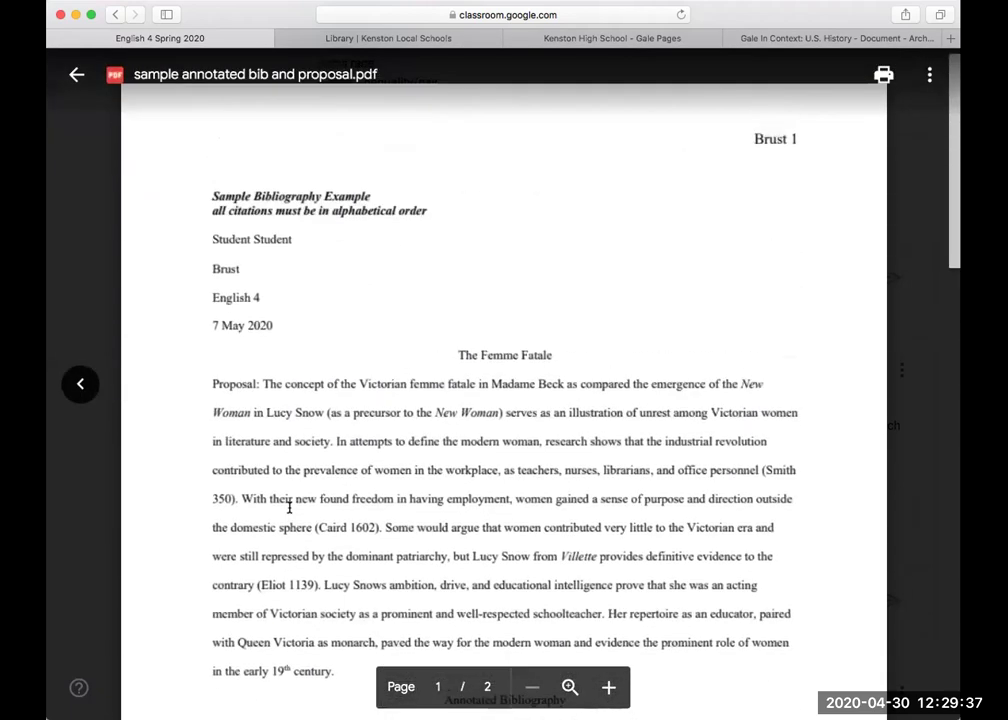
- Close the sample PDF and scroll up to the English 4 Spring 2020 class banner
{"action": "left_click", "coordinate": [76, 74]}
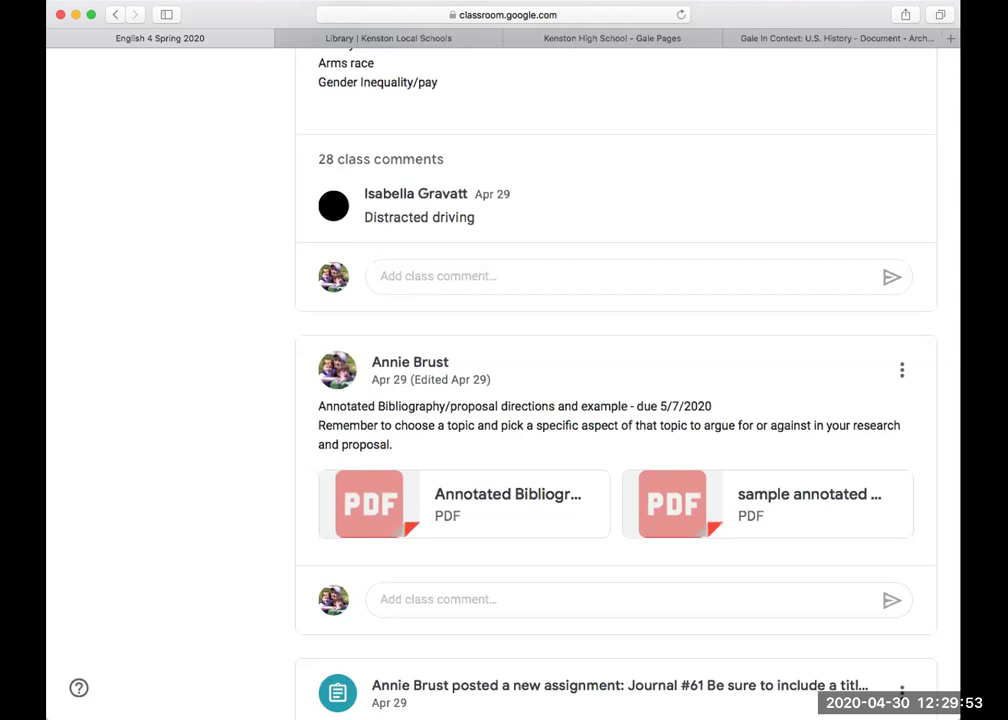
{"action": "scroll", "coordinate": [786, 396], "scroll_direction": "up", "scroll_amount": 20}
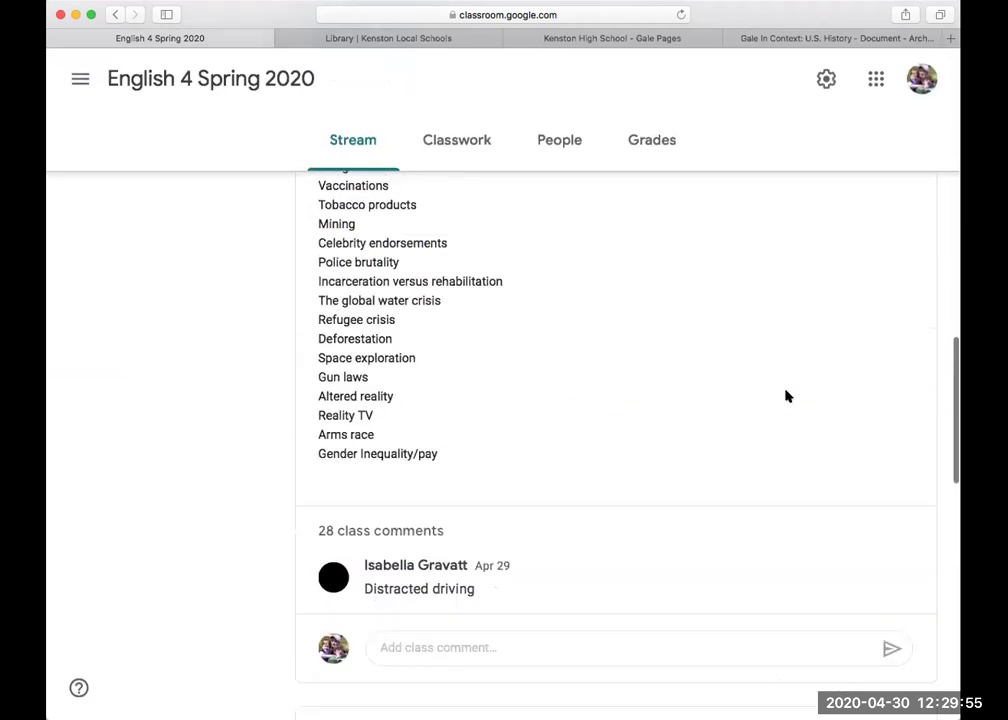